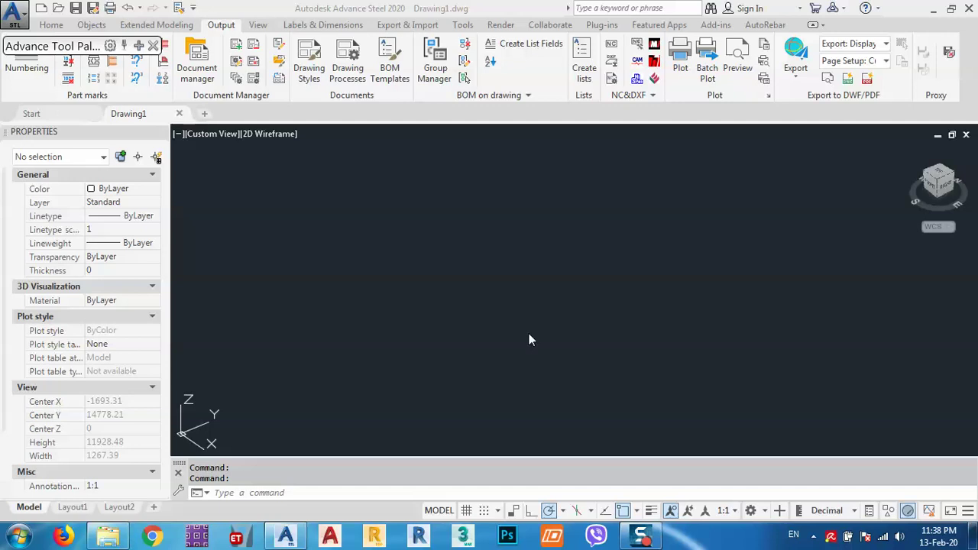
Step: Create a tapered beam standing vertically along the Z axis with a system axis length of 8000
{"action": "left_click_drag", "start_coordinate": [61, 46], "coordinate": [65, 188]}
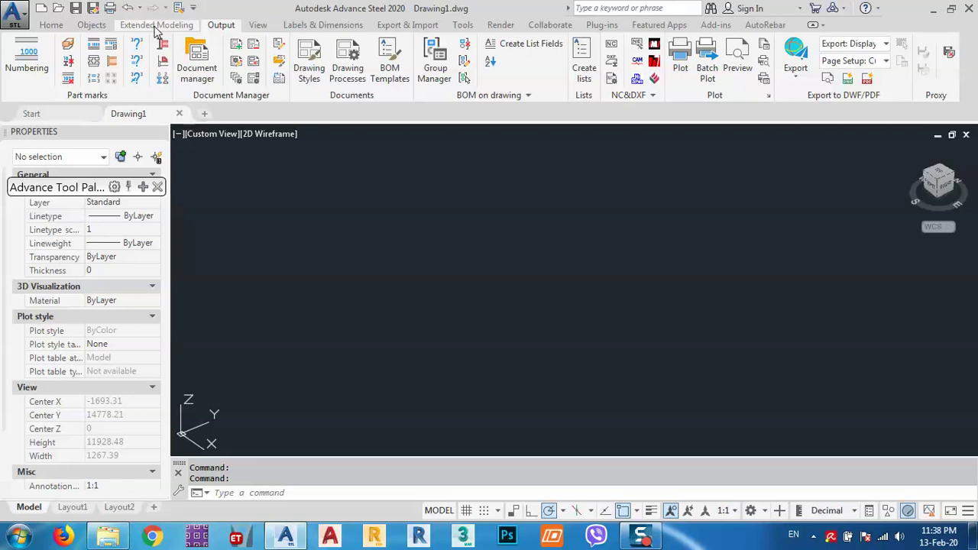
{"action": "left_click", "coordinate": [91, 24]}
{"action": "left_click", "coordinate": [51, 25]}
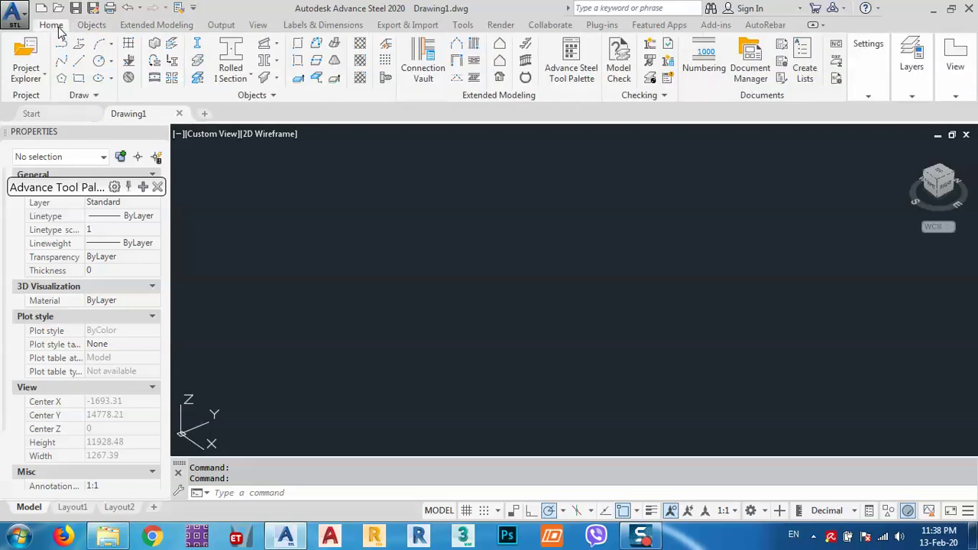
{"action": "left_click", "coordinate": [264, 46]}
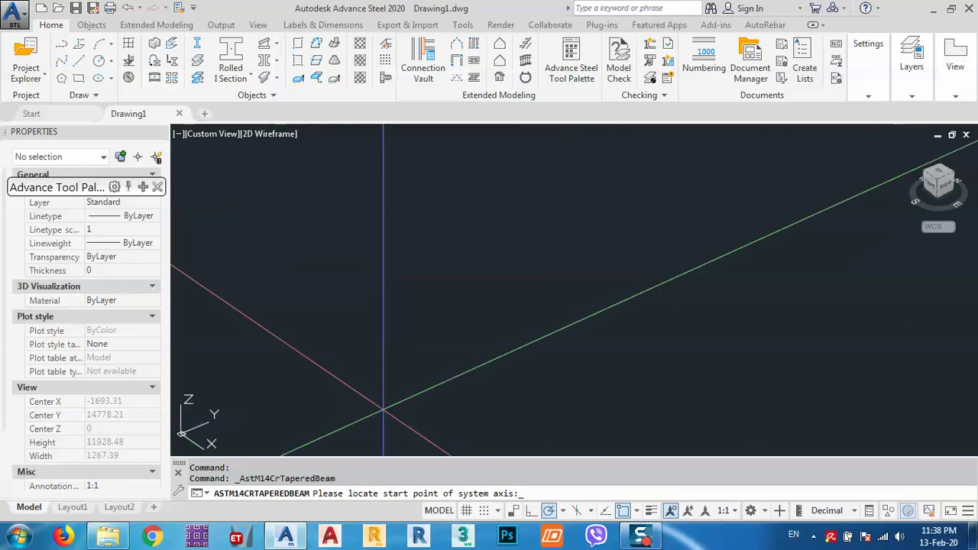
{"action": "left_click", "coordinate": [383, 410]}
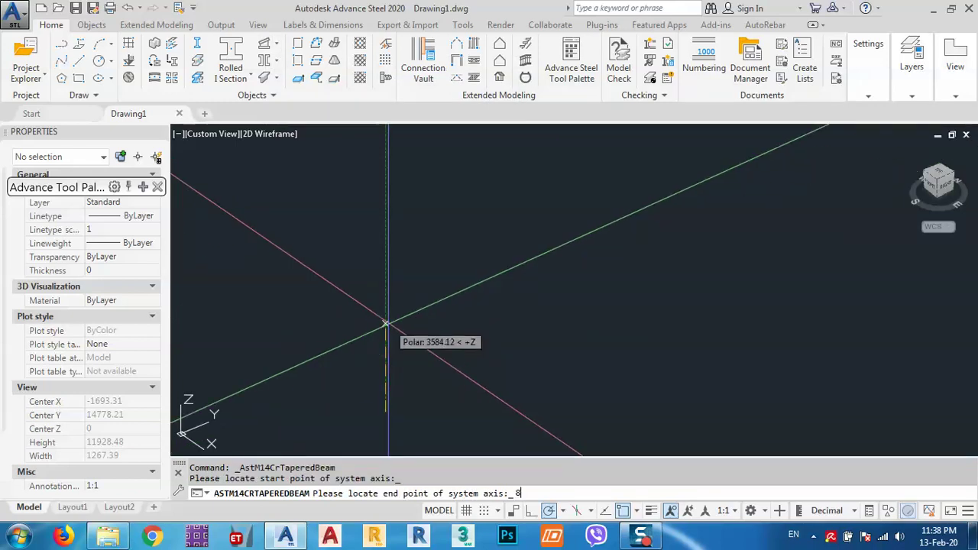
{"action": "key", "text": "Return"}
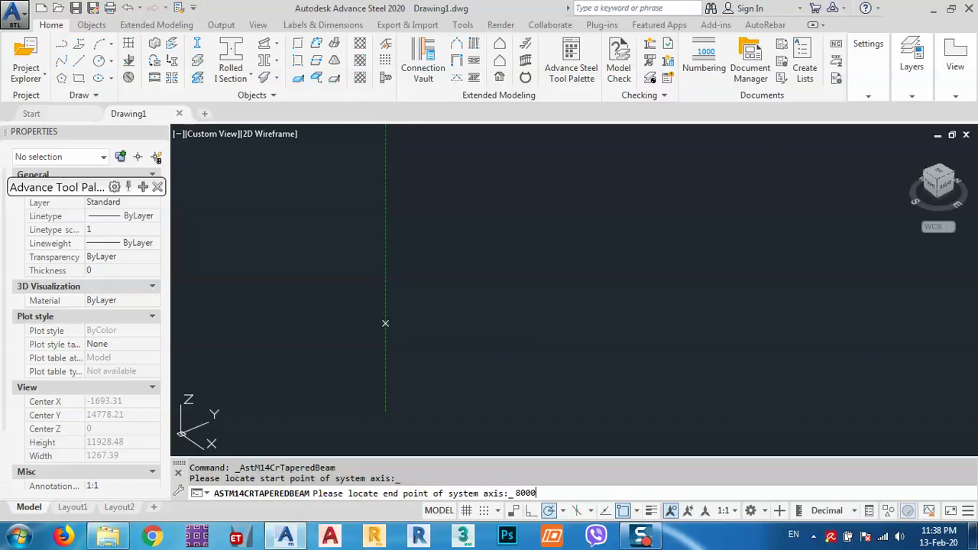
{"action": "key", "text": "Return"}
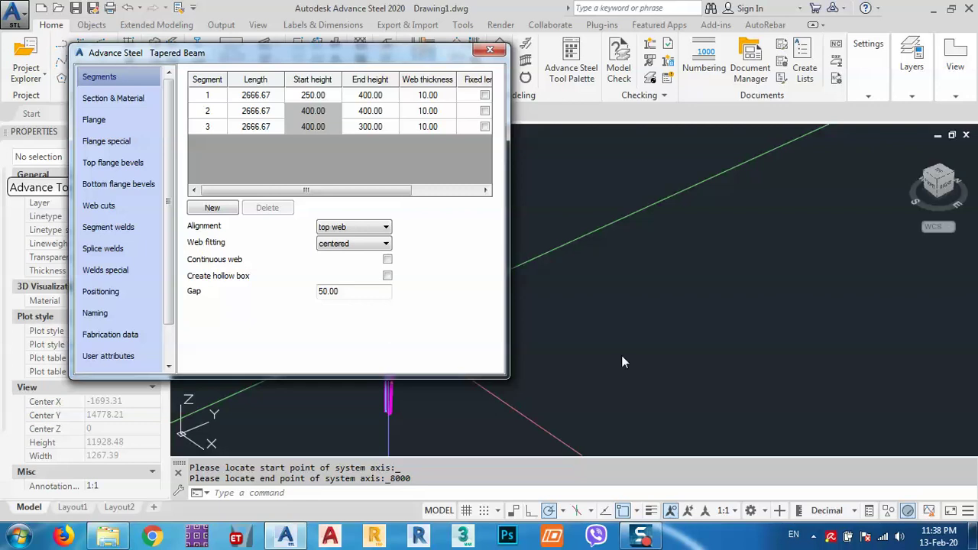
Step: Delete segment 3 from the tapered beam, leaving segments 1 and 2
{"action": "middle_click_drag", "start_coordinate": [622, 361], "coordinate": [694, 250]}
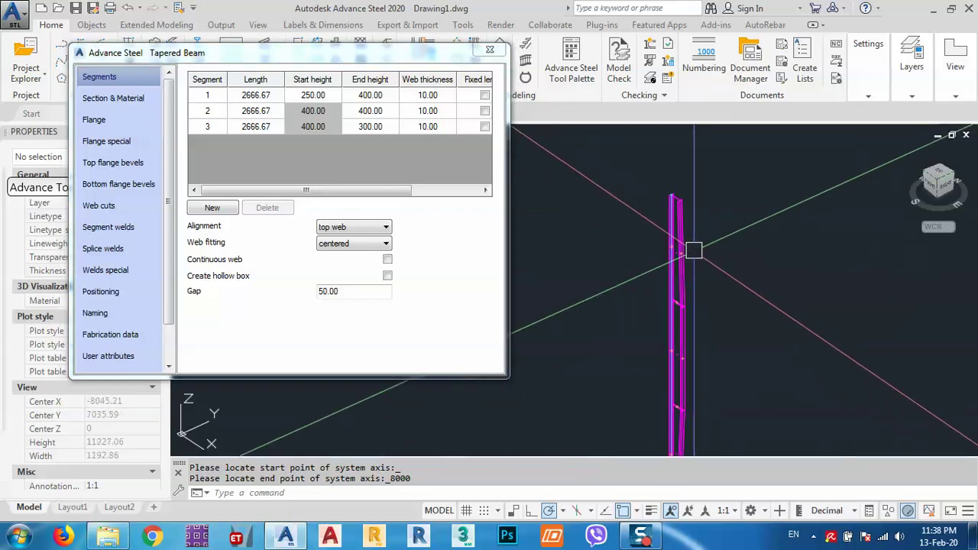
{"action": "scroll", "coordinate": [693, 250], "scroll_direction": "up", "scroll_amount": 5}
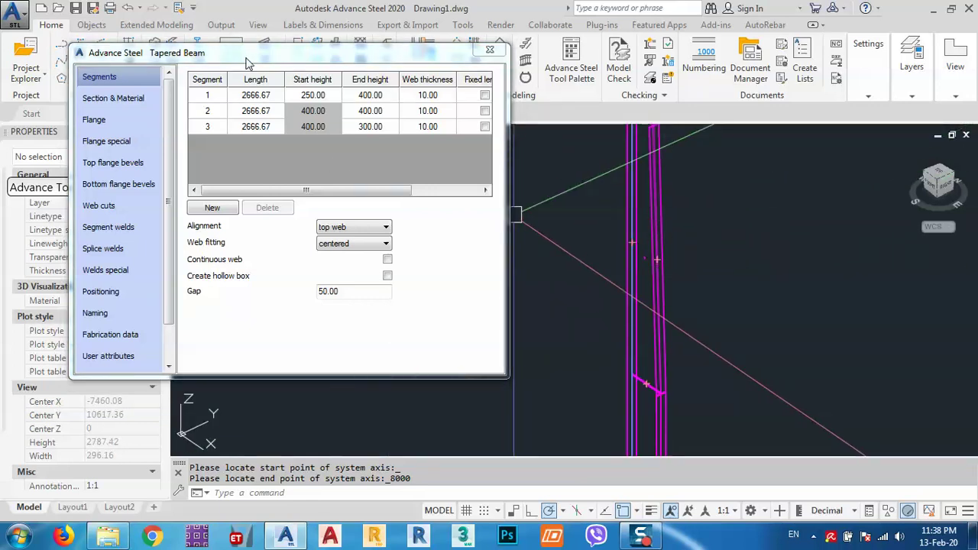
{"action": "left_click_drag", "start_coordinate": [246, 59], "coordinate": [262, 57]}
{"action": "left_click", "coordinate": [222, 125]}
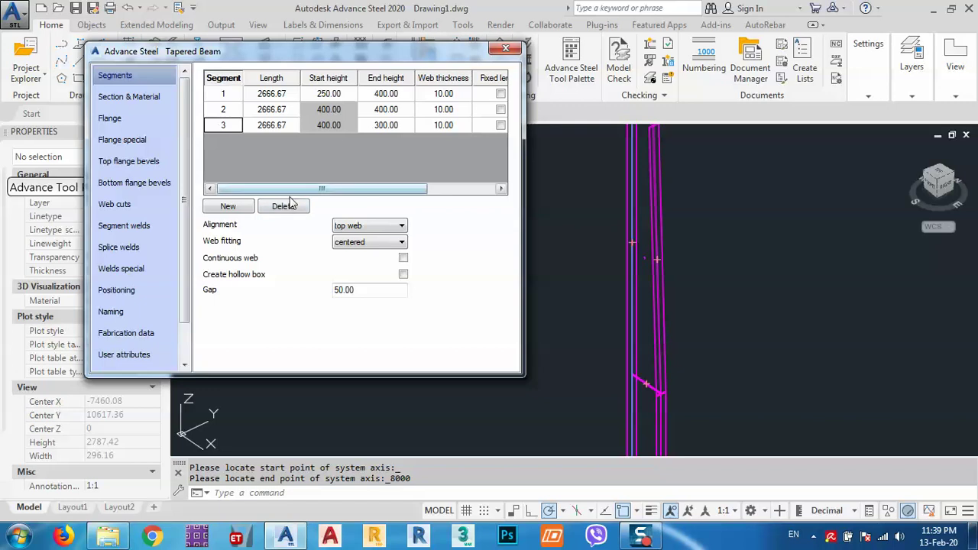
{"action": "left_click", "coordinate": [283, 206]}
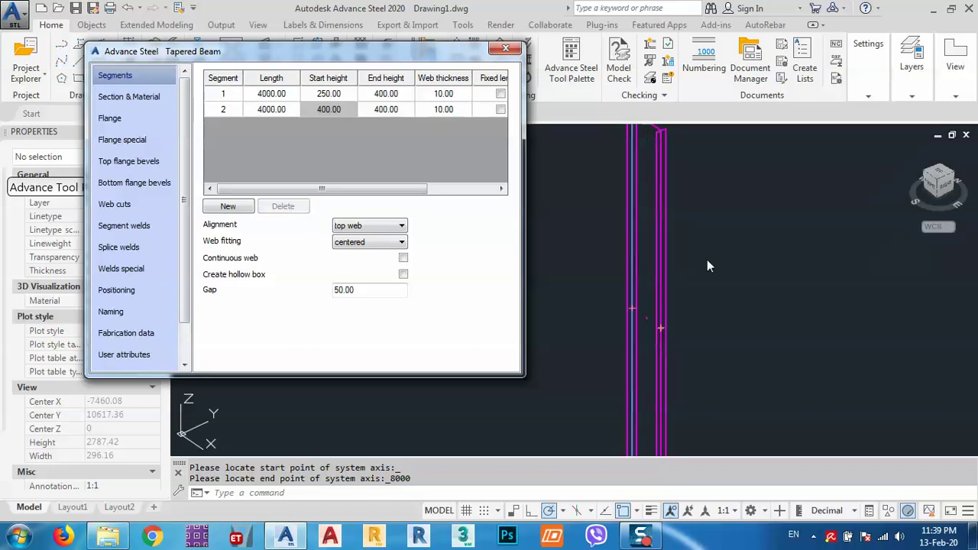
Step: Examine the joint between the tapered beam's two segments from another viewing angle
{"action": "left_click", "coordinate": [130, 98]}
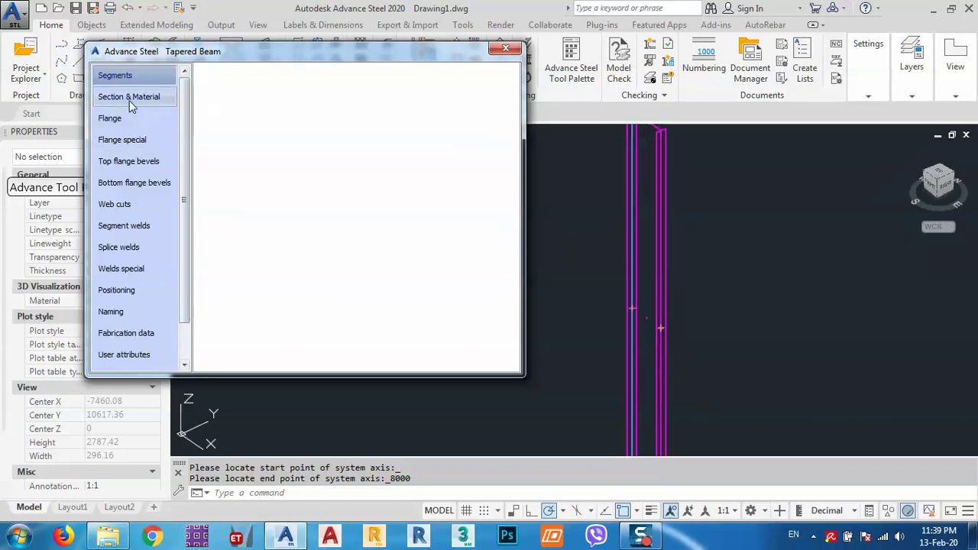
{"action": "left_click", "coordinate": [139, 77]}
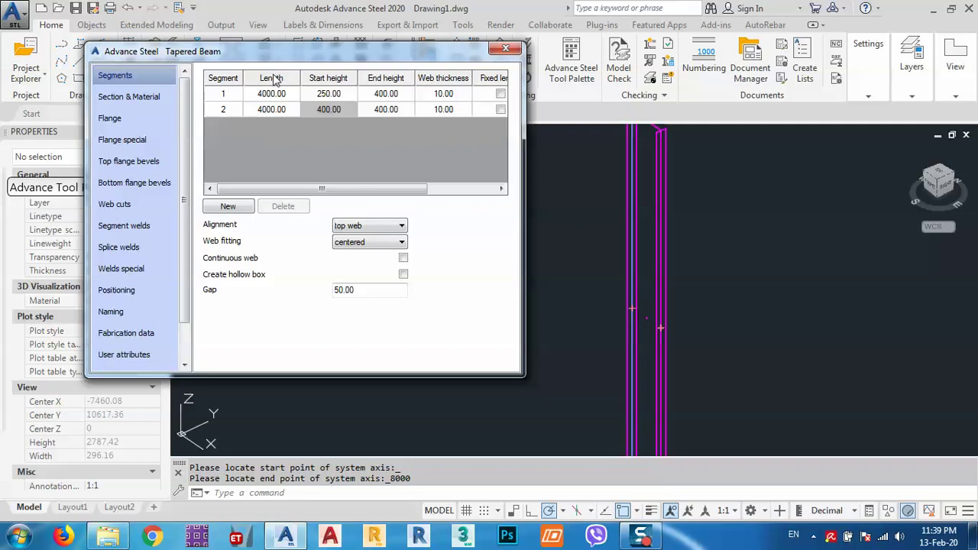
{"action": "middle_click_drag", "start_coordinate": [662, 259], "coordinate": [533, 155], "text": "shift"}
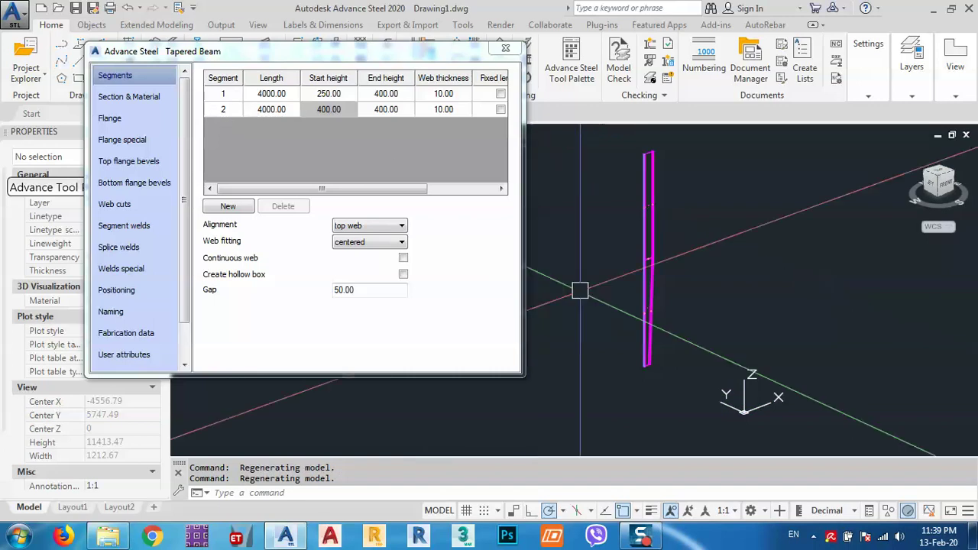
{"action": "scroll", "coordinate": [687, 247], "scroll_direction": "up", "scroll_amount": 5}
{"action": "scroll", "coordinate": [687, 247], "scroll_direction": "up", "scroll_amount": 4}
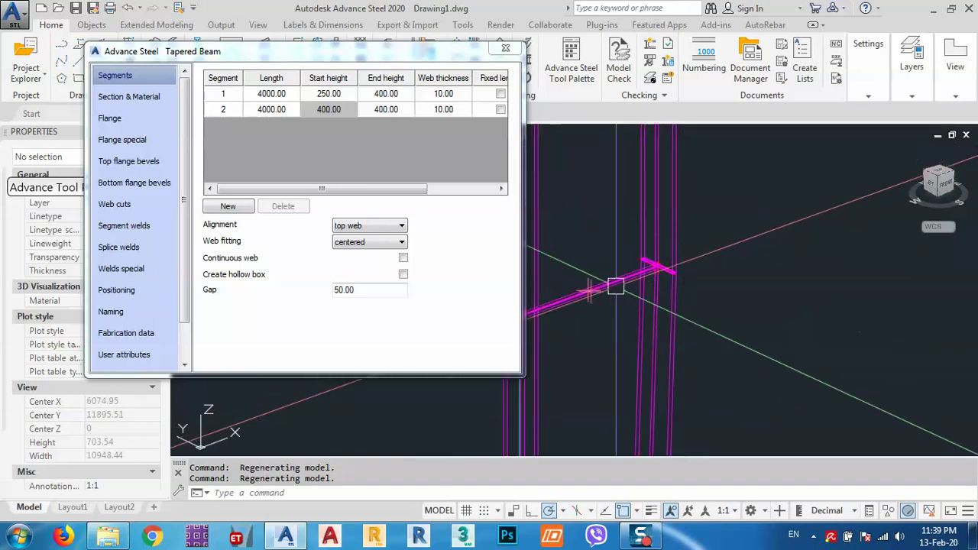
{"action": "scroll", "coordinate": [647, 279], "scroll_direction": "up", "scroll_amount": 5}
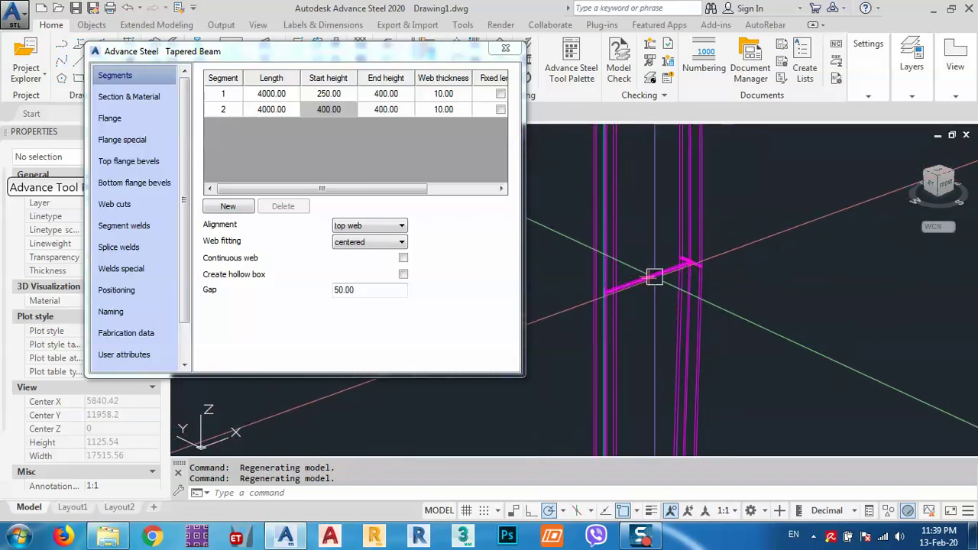
{"action": "scroll", "coordinate": [719, 243], "scroll_direction": "down", "scroll_amount": 7}
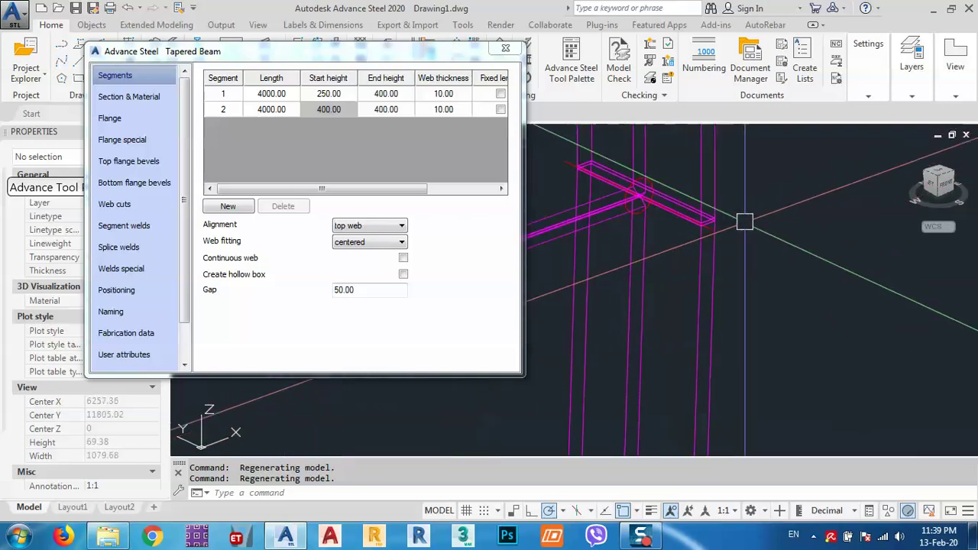
Step: Close the beam's properties and switch the model's visual style to Conceptual
{"action": "left_click", "coordinate": [506, 47]}
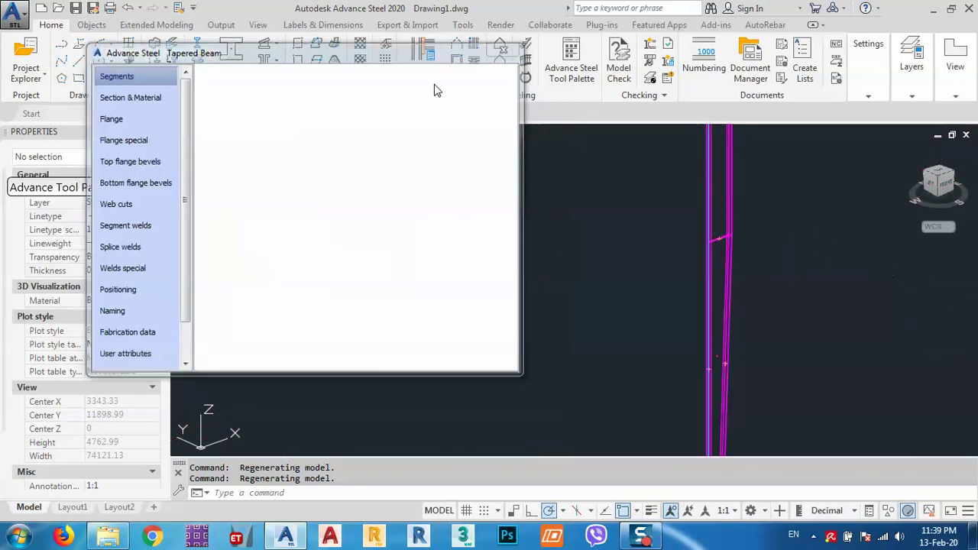
{"action": "left_click", "coordinate": [263, 133]}
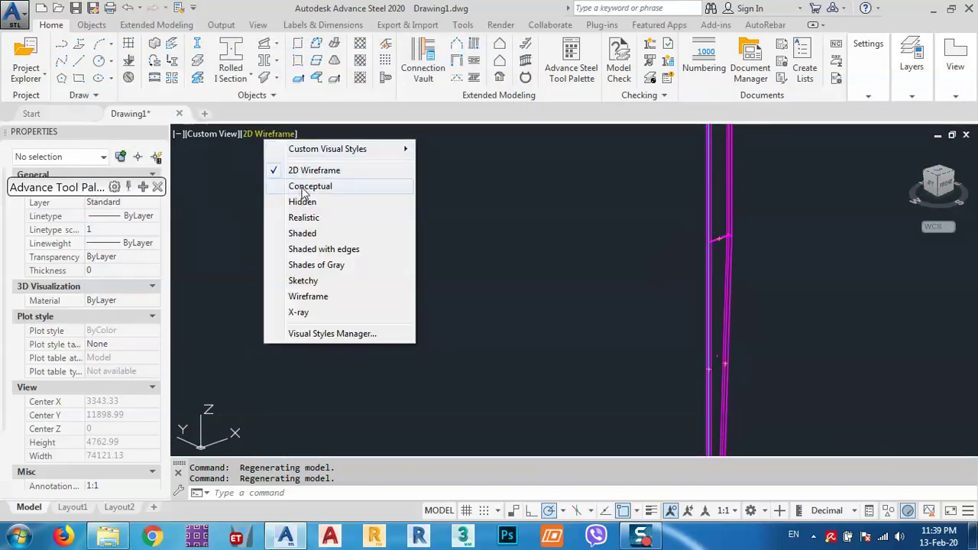
{"action": "left_click", "coordinate": [307, 188]}
{"action": "middle_click_drag", "start_coordinate": [669, 309], "coordinate": [489, 309]}
{"action": "scroll", "coordinate": [489, 309], "scroll_direction": "down", "scroll_amount": 3}
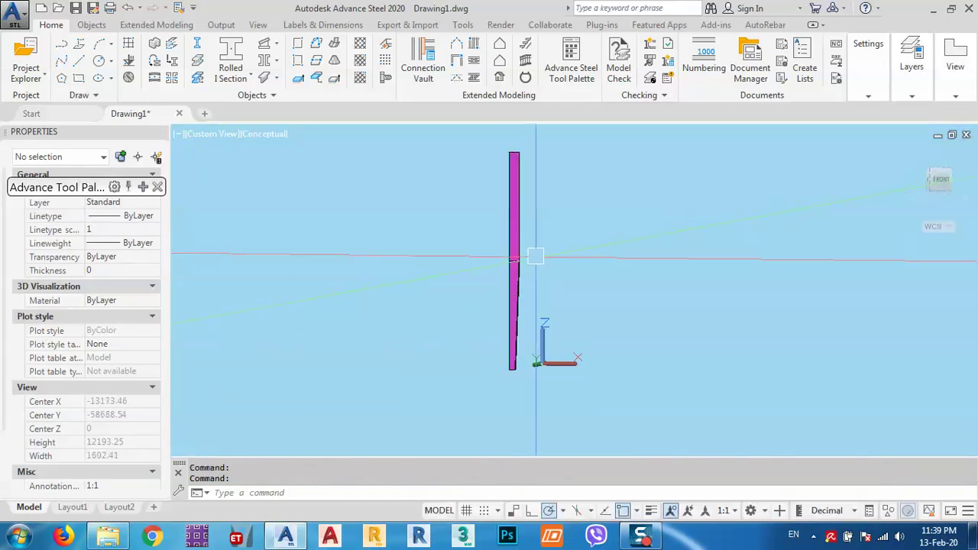
{"action": "scroll", "coordinate": [527, 298], "scroll_direction": "up", "scroll_amount": 5}
{"action": "mouse_move", "coordinate": [530, 296]}
{"action": "middle_mouse_down"}
{"action": "mouse_move", "coordinate": [502, 284]}
{"action": "mouse_move", "coordinate": [532, 261]}
{"action": "mouse_move", "coordinate": [524, 284]}
{"action": "middle_mouse_up"}
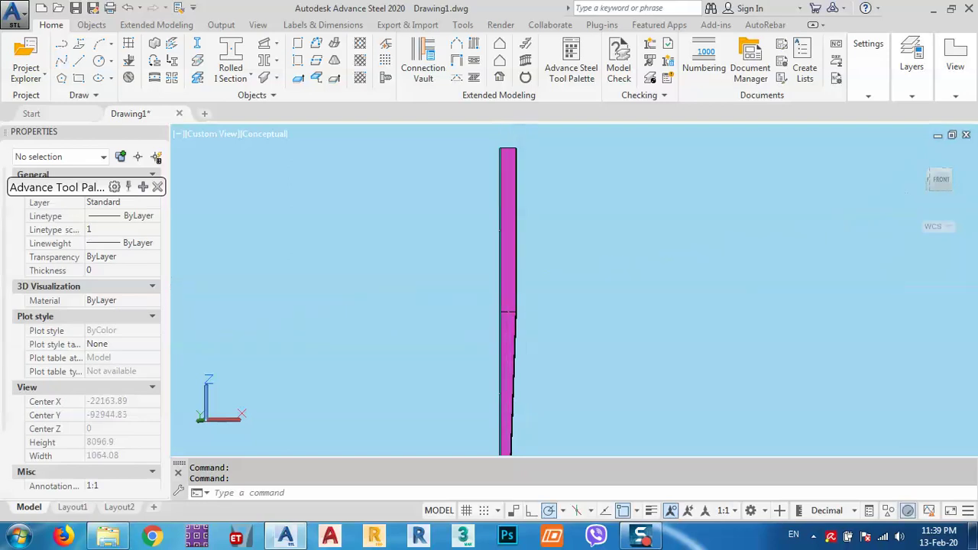
Step: Open the tapered beam's Advance Properties and place the dialog clear of the beam
{"action": "left_click", "coordinate": [510, 300]}
{"action": "right_click", "coordinate": [360, 250]}
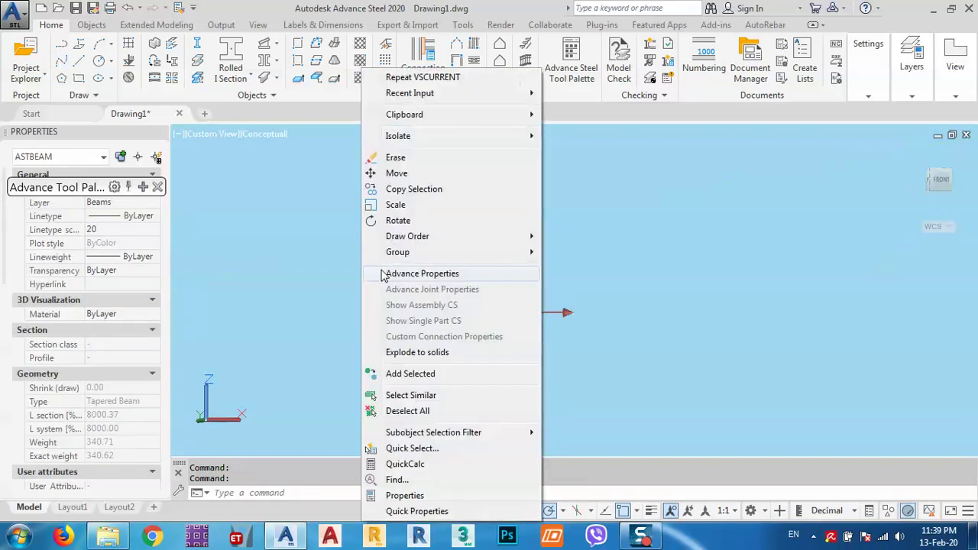
{"action": "left_click", "coordinate": [422, 274]}
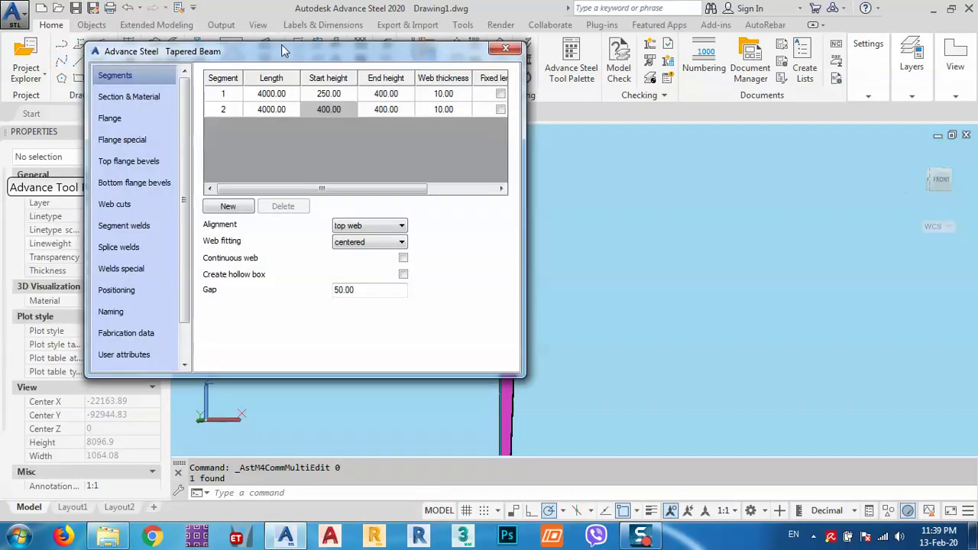
{"action": "left_click_drag", "start_coordinate": [283, 51], "coordinate": [133, 50]}
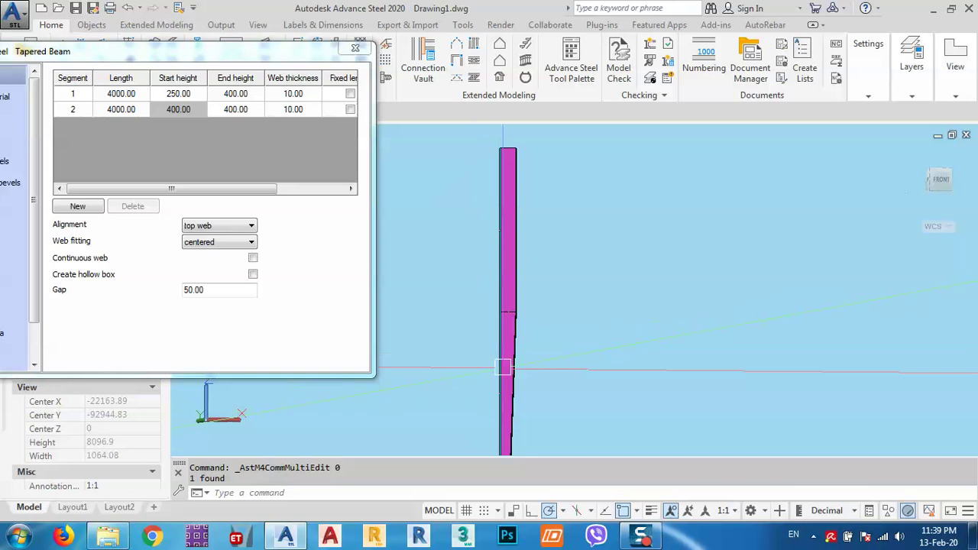
Step: Compare the segments' lengths, start and end heights, web thickness and fixed length options with the beam's shape in the model
{"action": "middle_click_drag", "start_coordinate": [505, 367], "coordinate": [503, 264]}
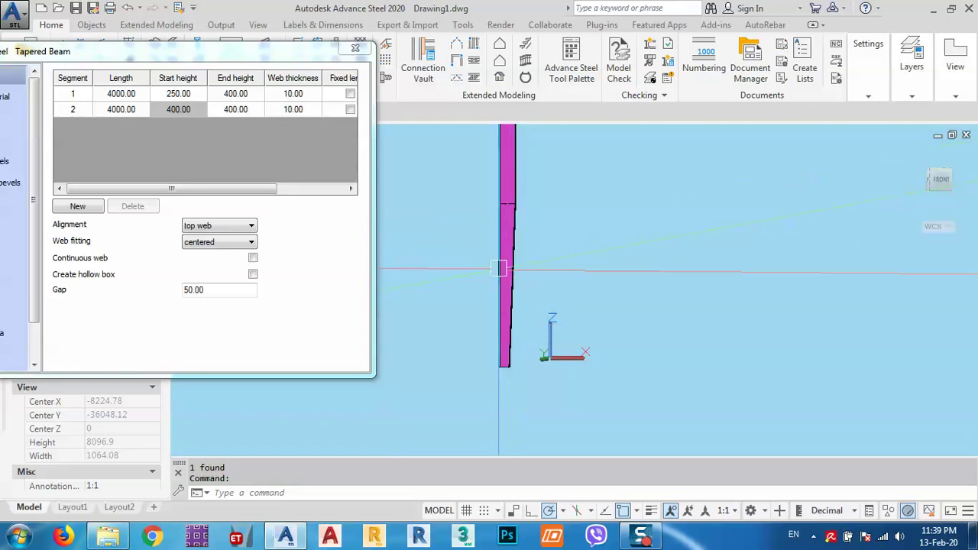
{"action": "middle_click_drag", "start_coordinate": [503, 158], "coordinate": [507, 208]}
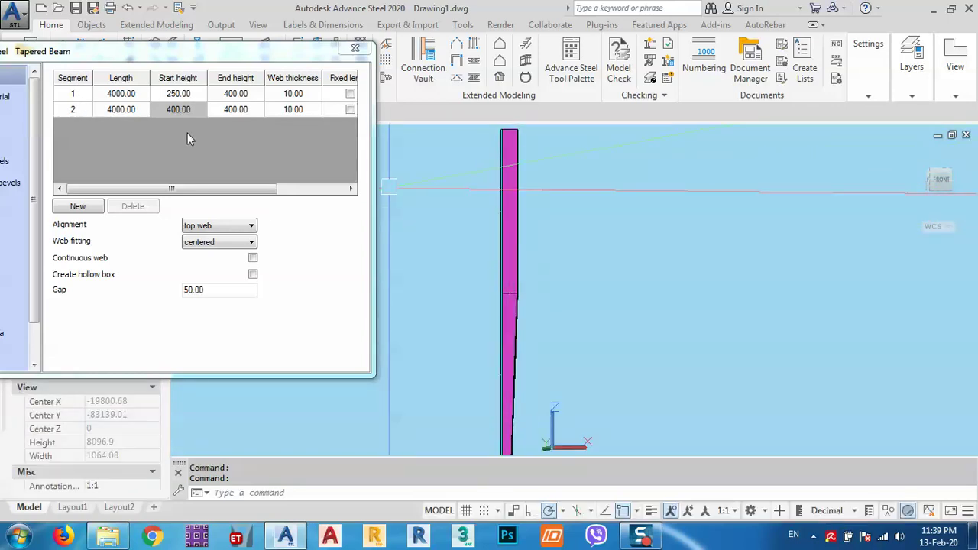
{"action": "middle_click_drag", "start_coordinate": [505, 371], "coordinate": [492, 318]}
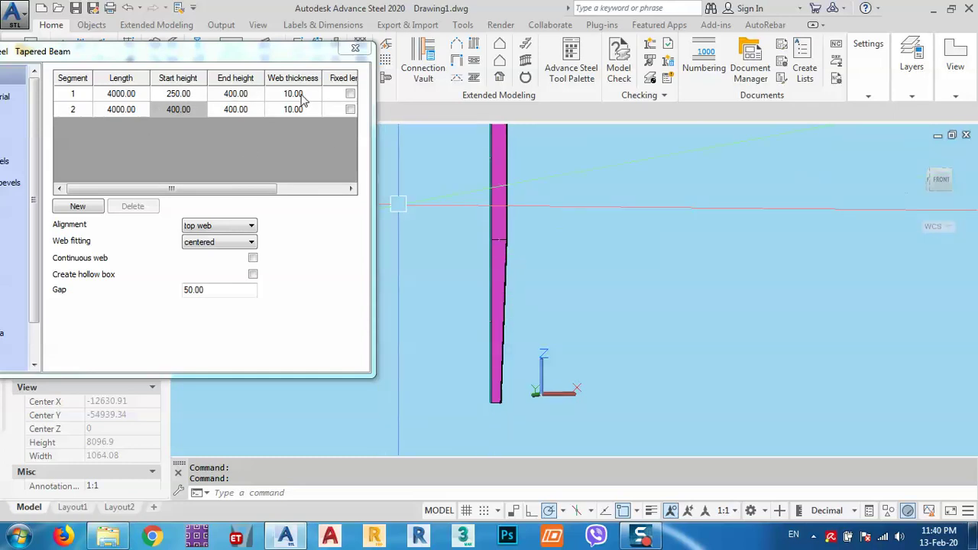
{"action": "left_click_drag", "start_coordinate": [171, 184], "coordinate": [210, 184]}
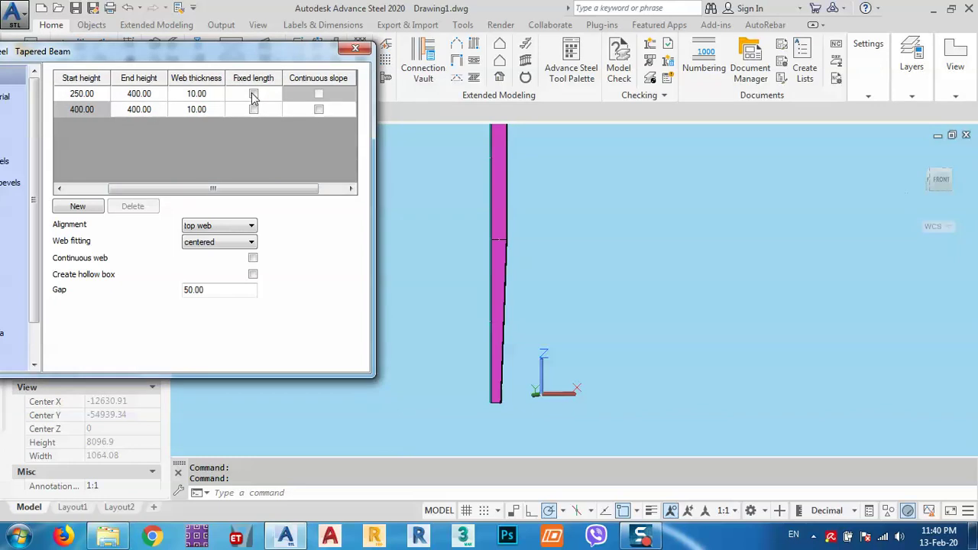
{"action": "left_click_drag", "start_coordinate": [212, 188], "coordinate": [177, 189]}
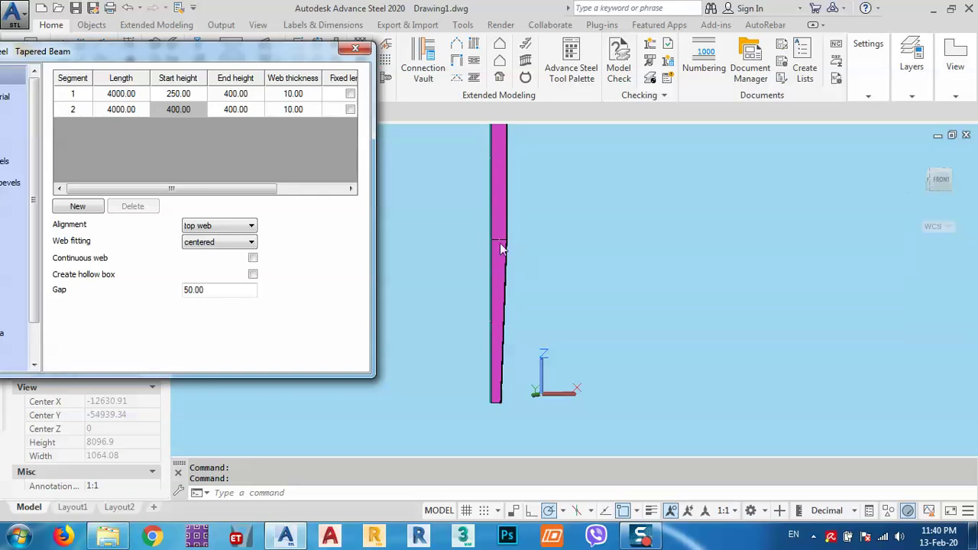
Step: Set the length of segment 1 of the tapered beam to 6000
{"action": "left_click", "coordinate": [134, 94]}
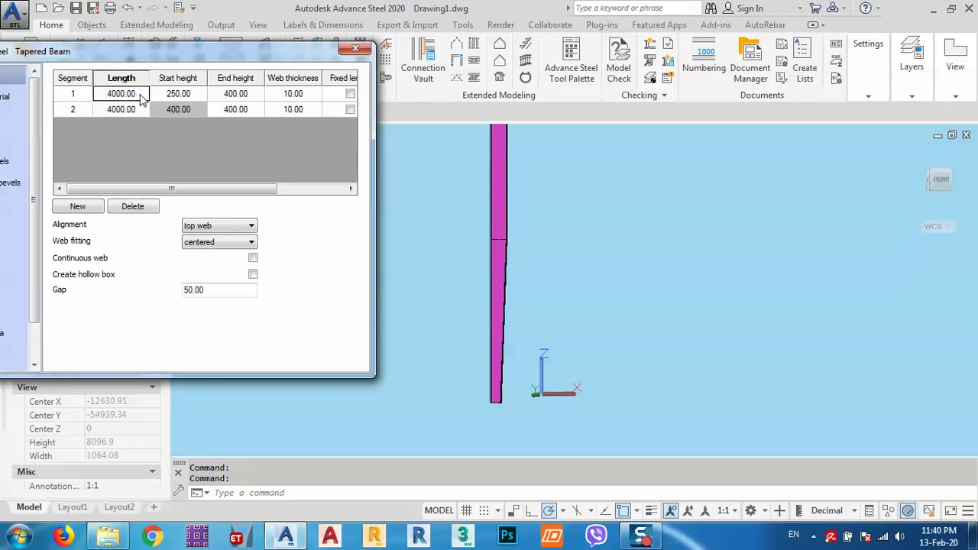
{"action": "left_click", "coordinate": [141, 98]}
{"action": "type", "text": "6000"}
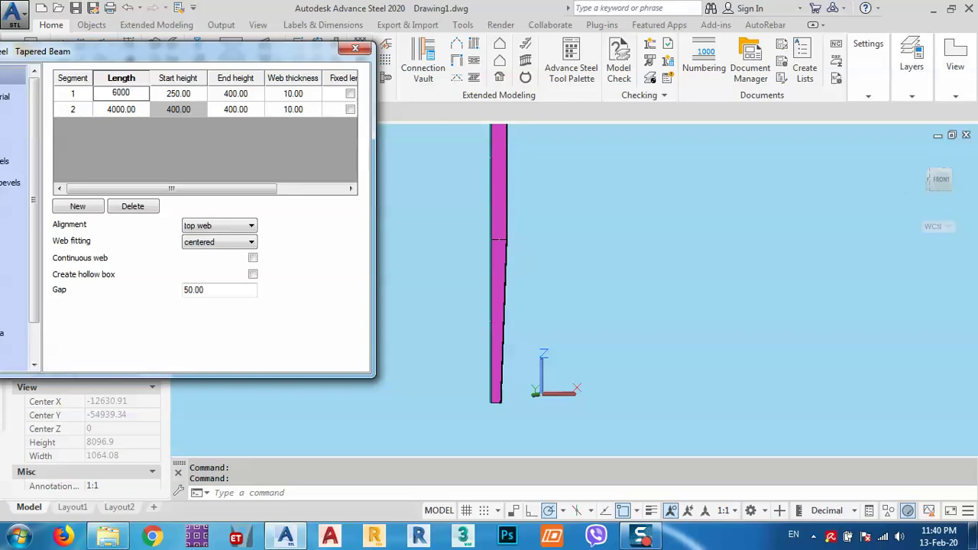
{"action": "key", "text": "Return"}
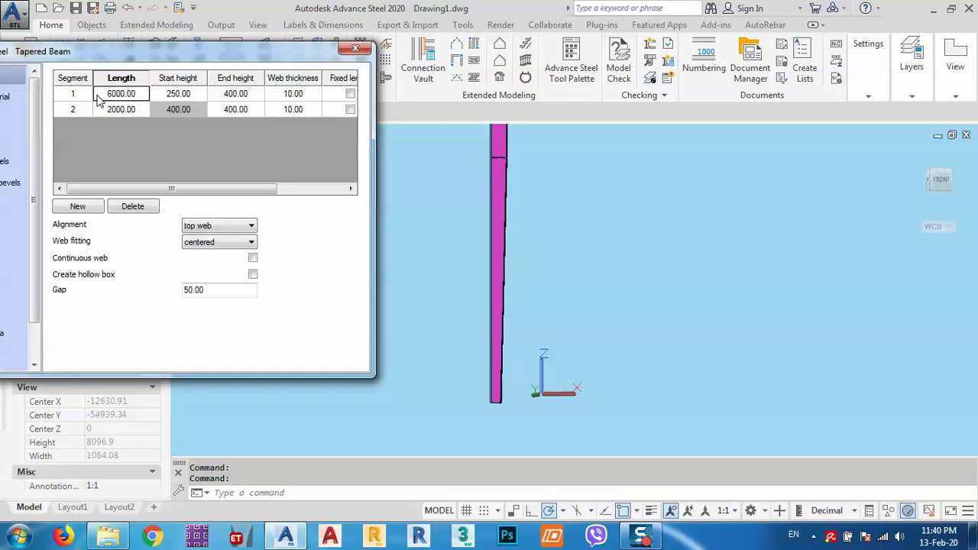
Step: Enable the fixed length option for segment 1 and check the beam's segment joint in the model
{"action": "left_click_drag", "start_coordinate": [164, 189], "coordinate": [218, 189]}
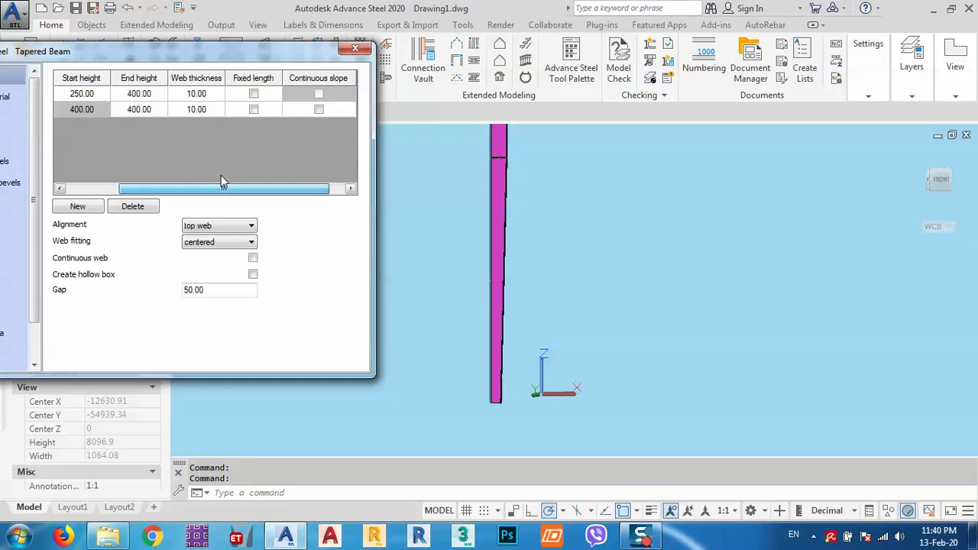
{"action": "left_click", "coordinate": [254, 94]}
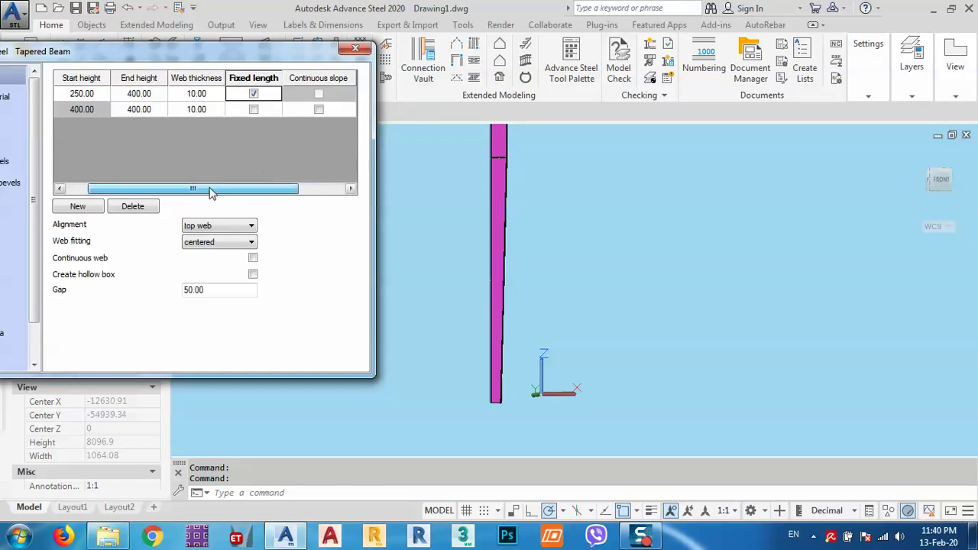
{"action": "left_click_drag", "start_coordinate": [151, 190], "coordinate": [98, 191]}
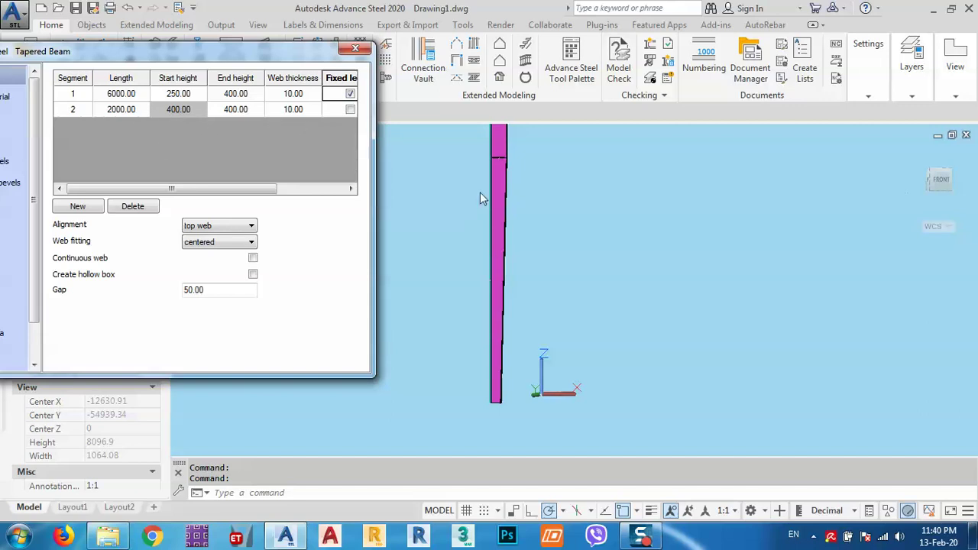
{"action": "middle_click_drag", "start_coordinate": [452, 196], "coordinate": [513, 246]}
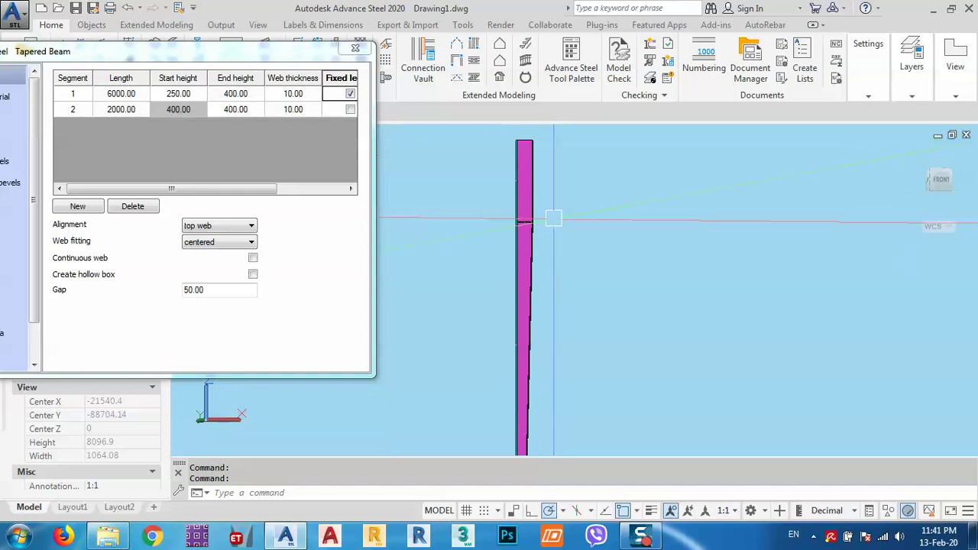
Step: Set the end height of segment 1 to 500 and check the beam's shape around the segment joint
{"action": "scroll", "coordinate": [553, 220], "scroll_direction": "up", "scroll_amount": 10}
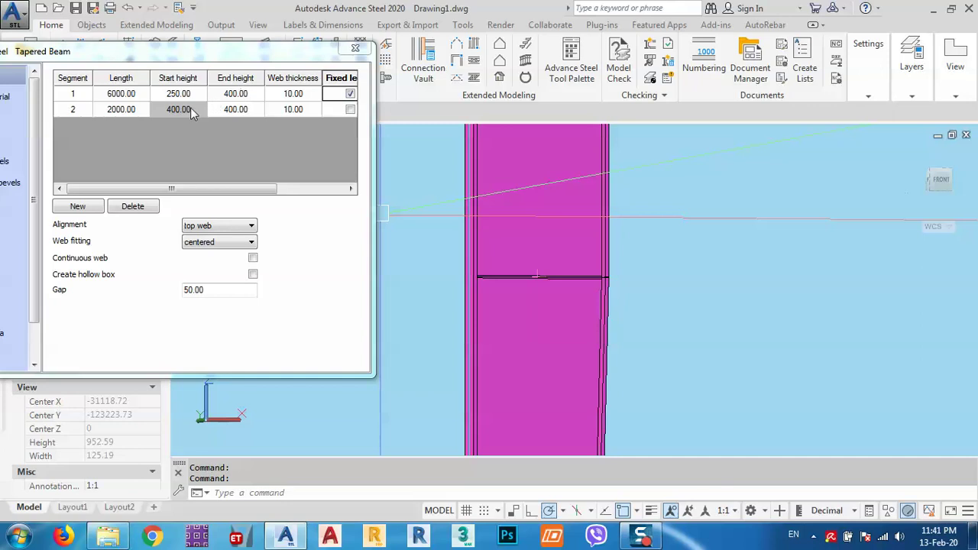
{"action": "left_click", "coordinate": [235, 94]}
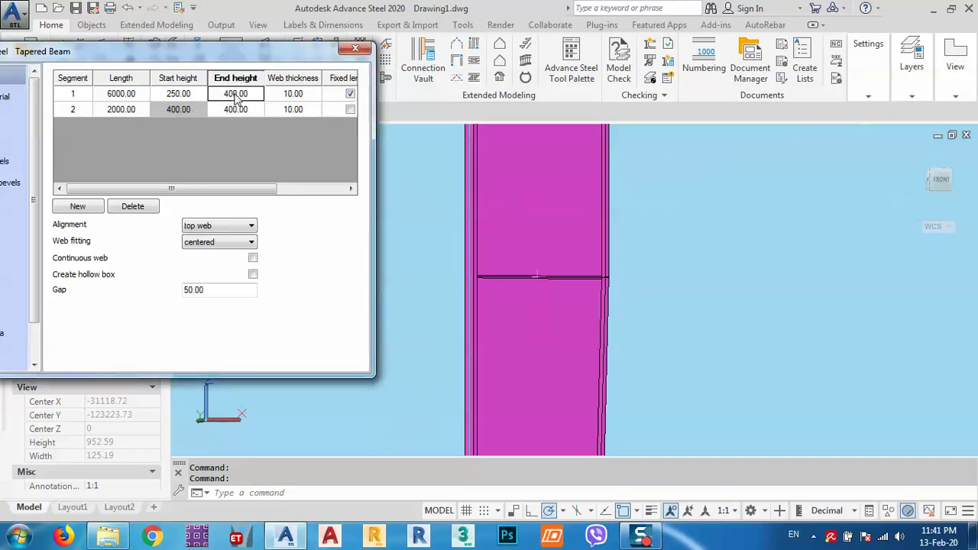
{"action": "type", "text": "5"}
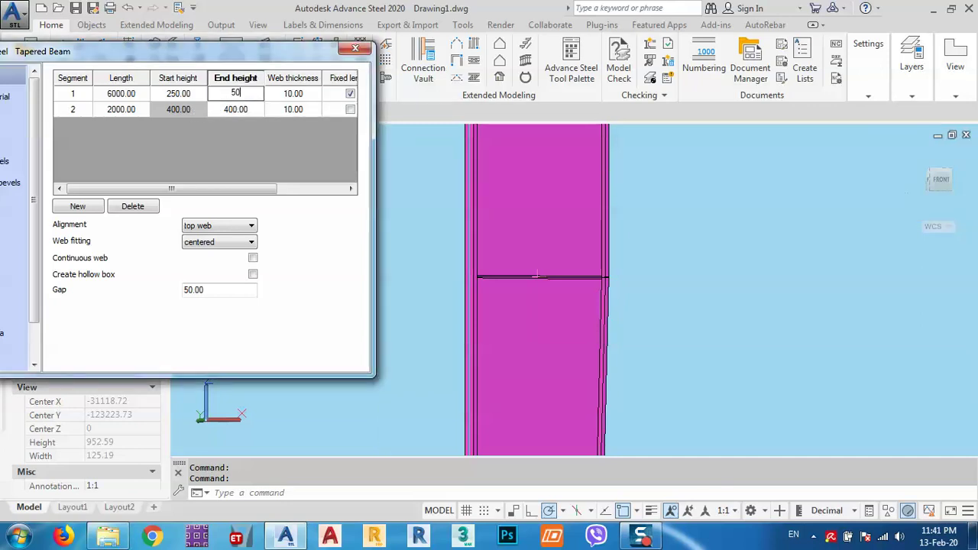
{"action": "key", "text": "Return"}
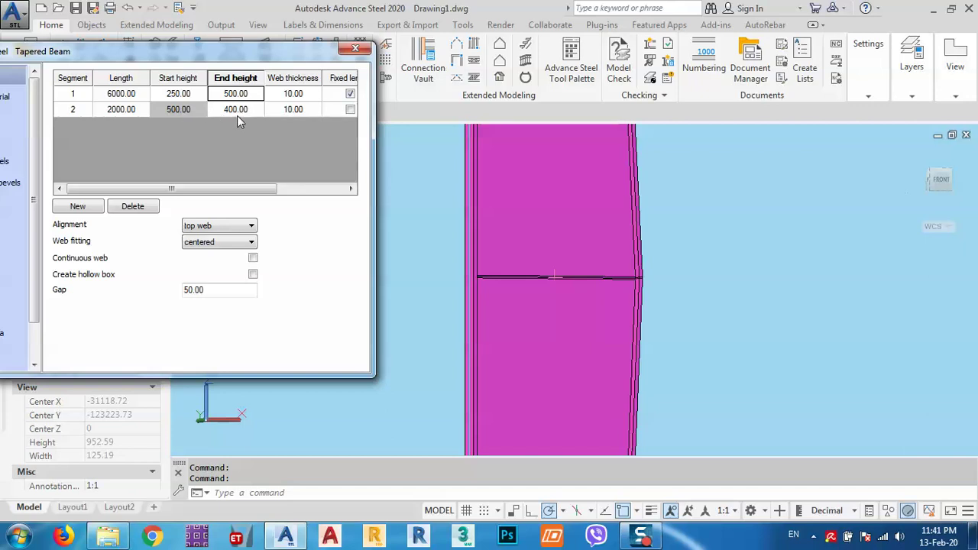
{"action": "scroll", "coordinate": [586, 306], "scroll_direction": "down", "scroll_amount": 5}
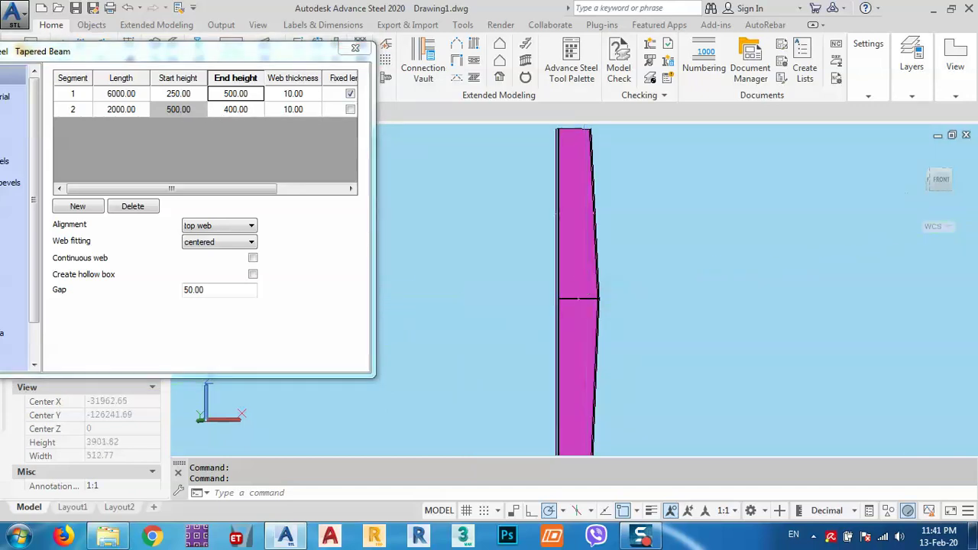
{"action": "mouse_move", "coordinate": [178, 189]}
{"action": "left_mouse_down"}
{"action": "mouse_move", "coordinate": [280, 185]}
{"action": "mouse_move", "coordinate": [165, 188]}
{"action": "left_mouse_up"}
{"action": "scroll", "coordinate": [589, 306], "scroll_direction": "down", "scroll_amount": 4}
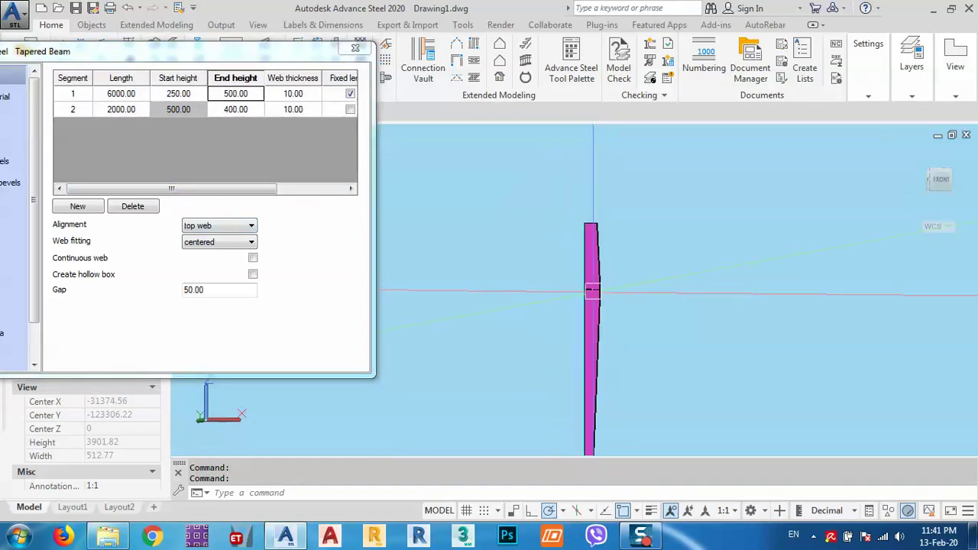
{"action": "middle_click_drag", "start_coordinate": [607, 291], "coordinate": [535, 290]}
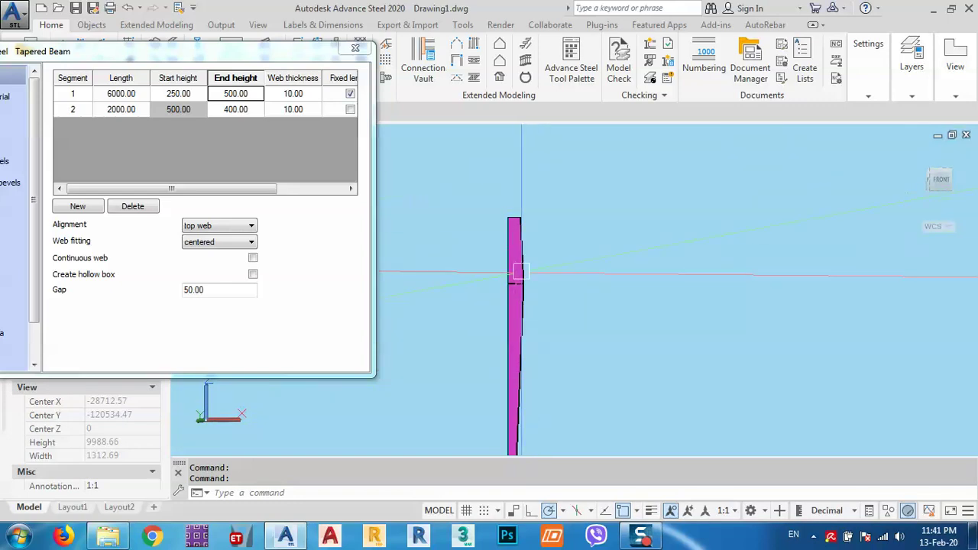
{"action": "scroll", "coordinate": [524, 268], "scroll_direction": "up", "scroll_amount": 3}
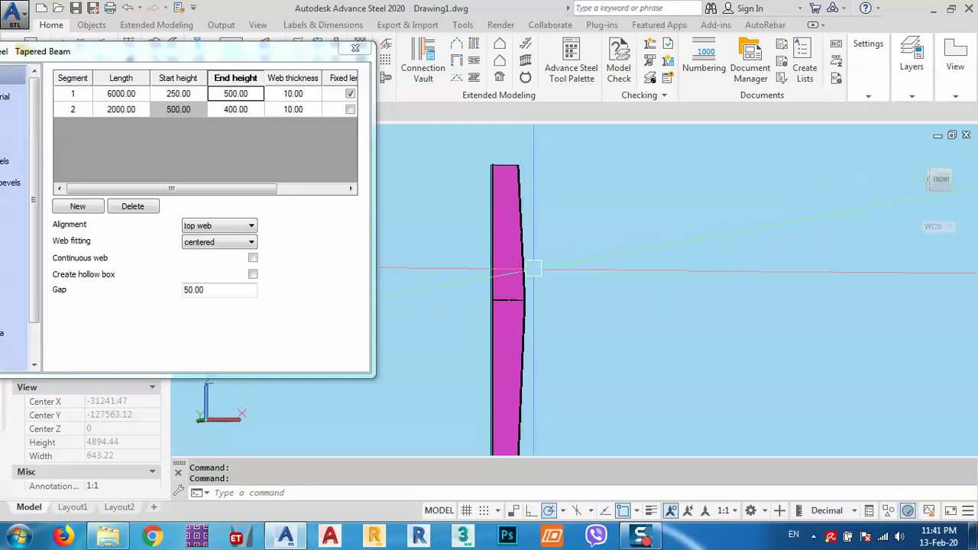
Step: Enable the continuous slope option for segment 2 and check the beam down to its base
{"action": "left_click_drag", "start_coordinate": [203, 190], "coordinate": [271, 190]}
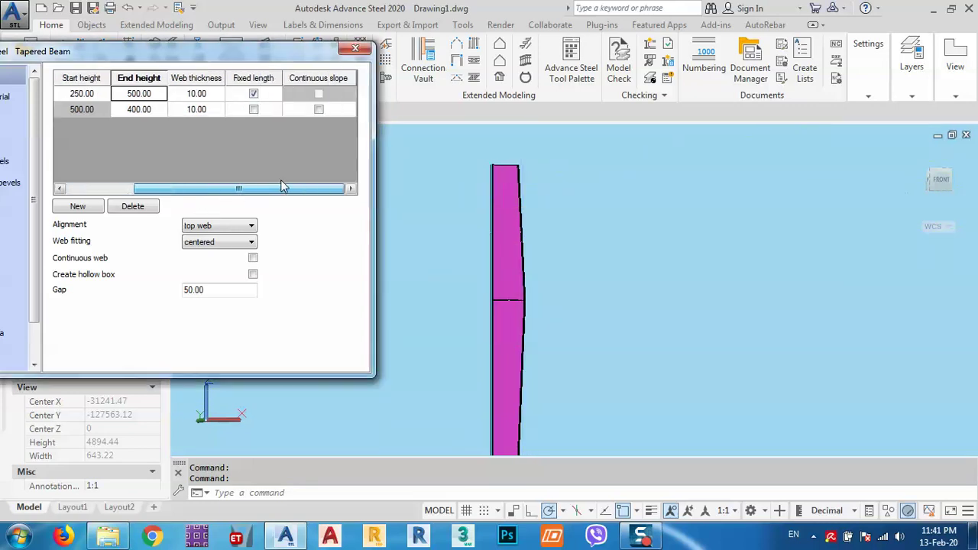
{"action": "left_click", "coordinate": [319, 110]}
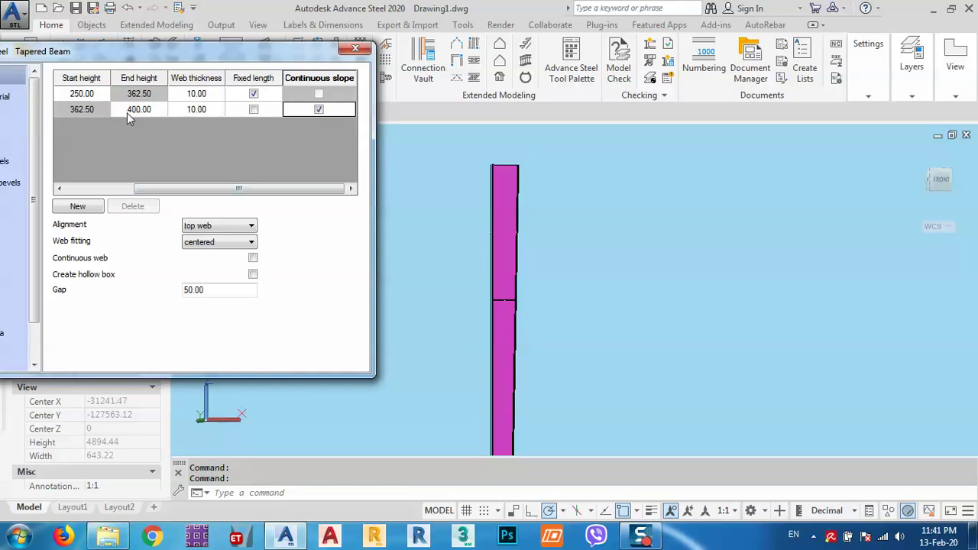
{"action": "scroll", "coordinate": [483, 346], "scroll_direction": "down", "scroll_amount": 3}
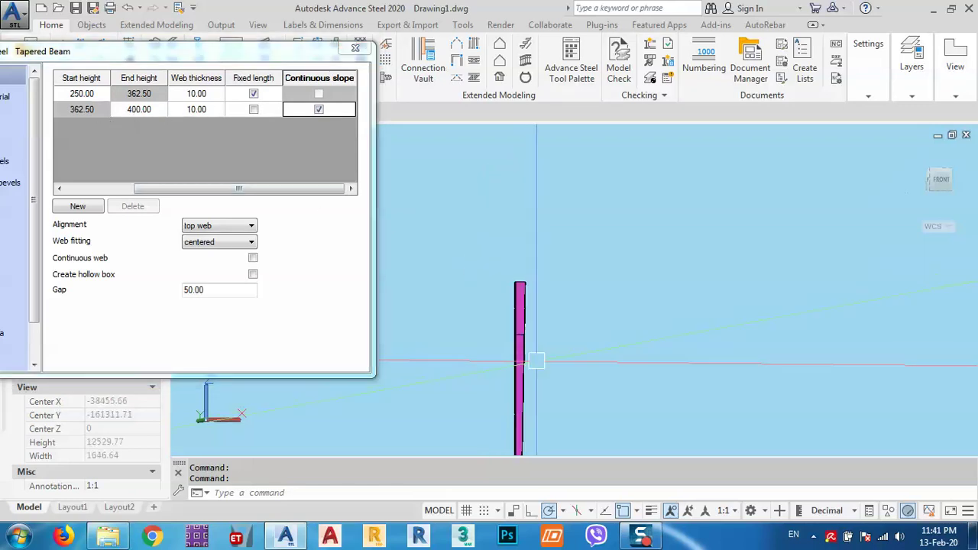
{"action": "middle_click_drag", "start_coordinate": [483, 347], "coordinate": [483, 186]}
{"action": "scroll", "coordinate": [594, 345], "scroll_direction": "up", "scroll_amount": 10}
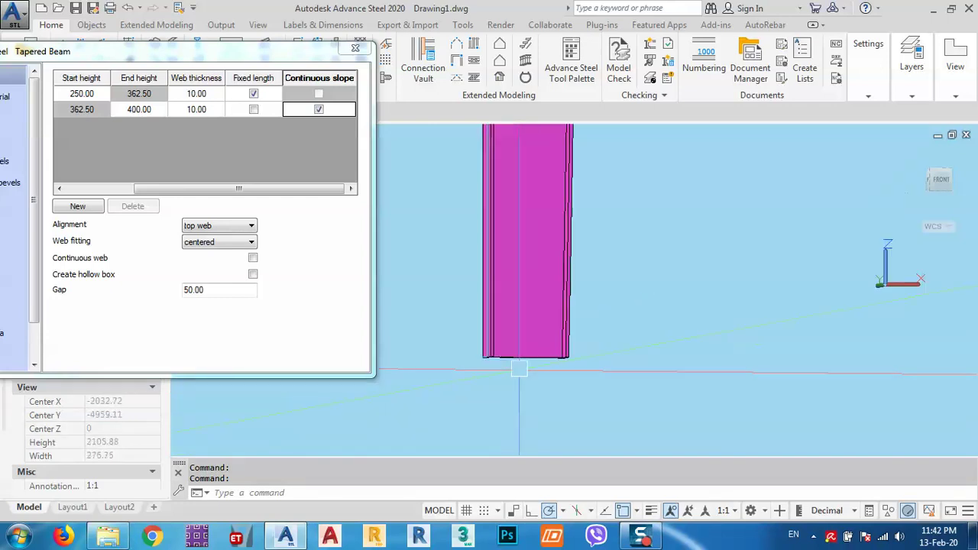
Step: Set the end height of segment 2 to 500 and check the slope across the segment joint
{"action": "left_click", "coordinate": [155, 112]}
{"action": "type", "text": "500"}
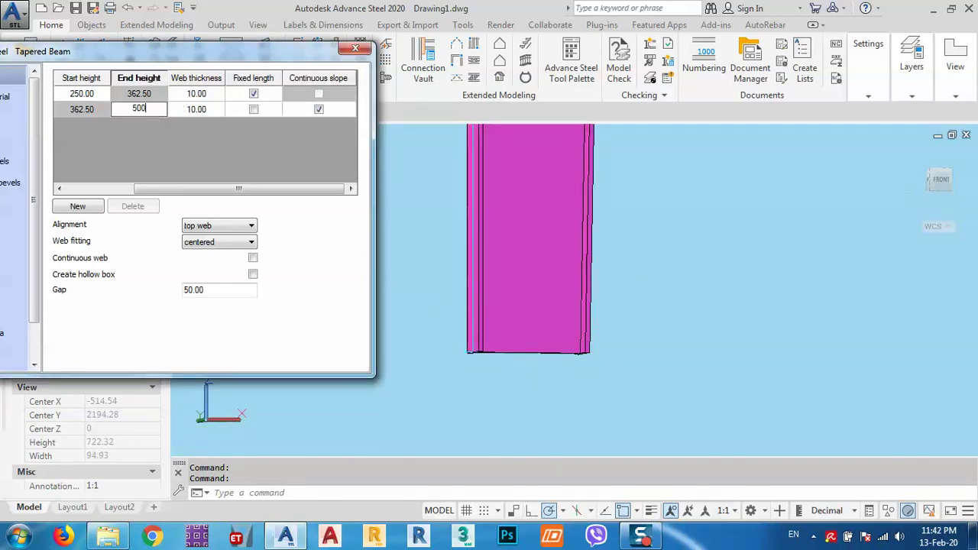
{"action": "key", "text": "Return"}
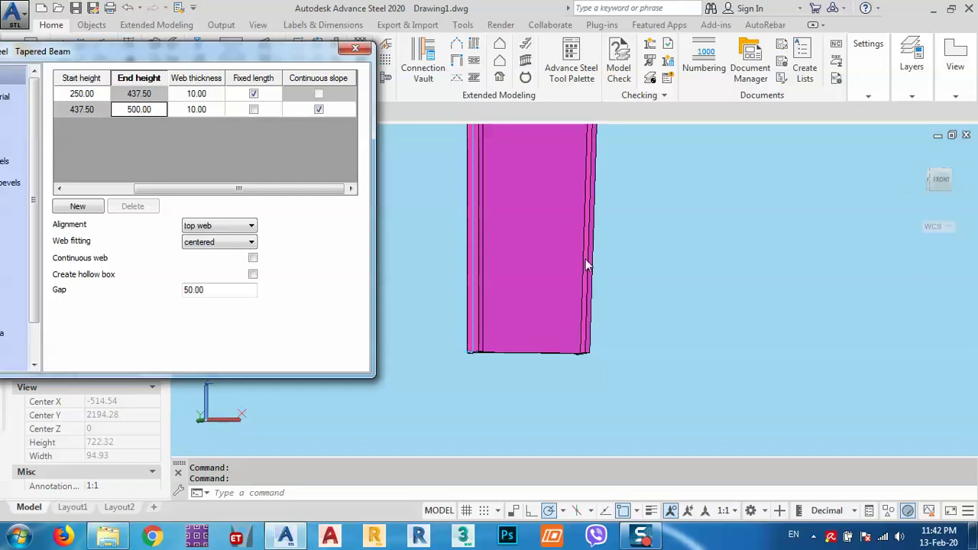
{"action": "mouse_move", "coordinate": [585, 264]}
{"action": "middle_mouse_down", "text": "shift"}
{"action": "mouse_move", "coordinate": [587, 313]}
{"action": "mouse_move", "coordinate": [622, 390]}
{"action": "mouse_move", "coordinate": [626, 274]}
{"action": "mouse_move", "coordinate": [604, 268]}
{"action": "middle_mouse_up", "text": "shift"}
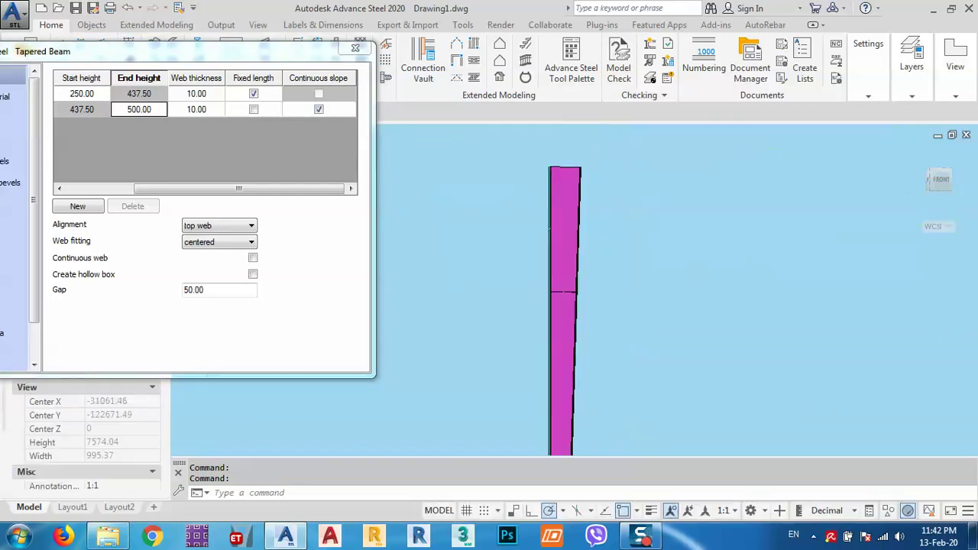
{"action": "scroll", "coordinate": [602, 267], "scroll_direction": "up", "scroll_amount": 3}
{"action": "scroll", "coordinate": [598, 264], "scroll_direction": "down", "scroll_amount": 2}
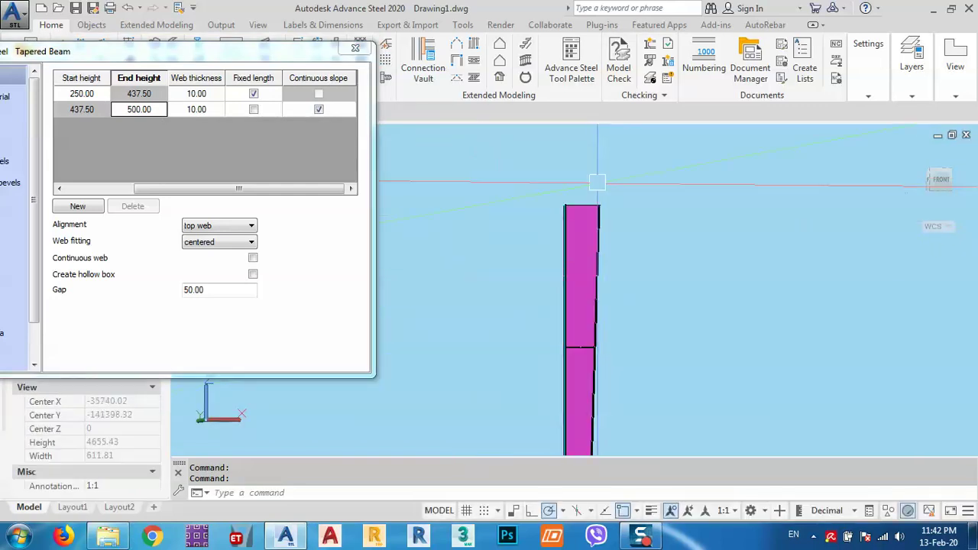
{"action": "scroll", "coordinate": [584, 370], "scroll_direction": "up", "scroll_amount": 8}
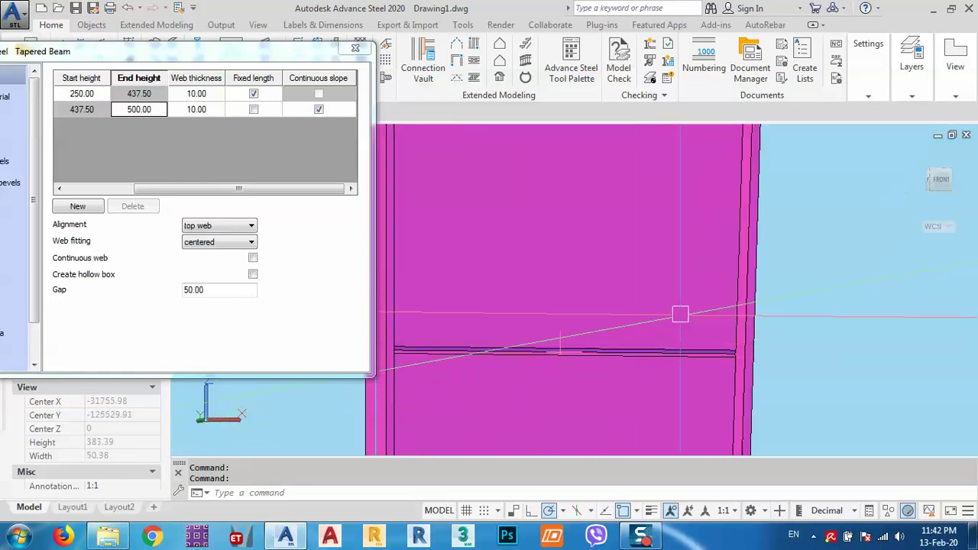
{"action": "scroll", "coordinate": [680, 313], "scroll_direction": "down", "scroll_amount": 3}
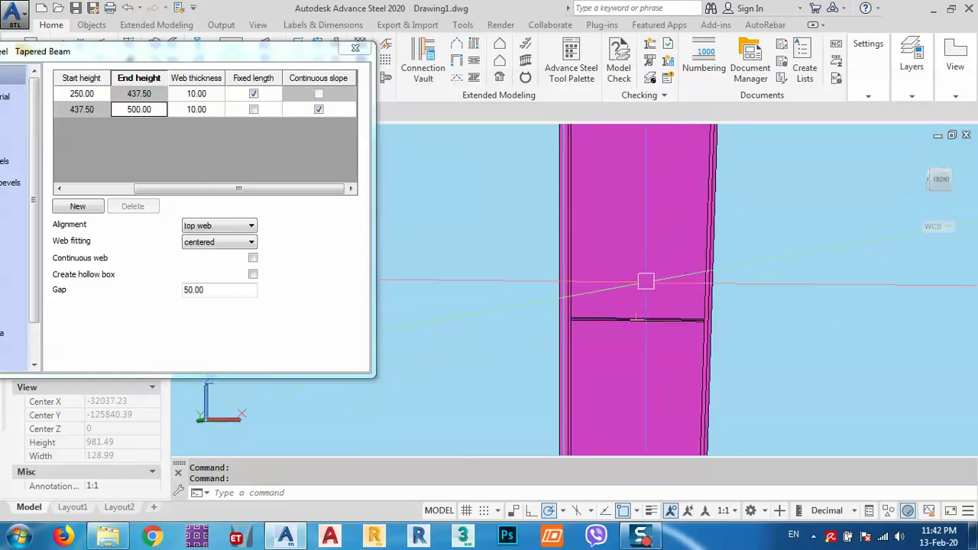
{"action": "scroll", "coordinate": [646, 282], "scroll_direction": "down", "scroll_amount": 5}
{"action": "middle_click_drag", "start_coordinate": [646, 288], "coordinate": [620, 225]}
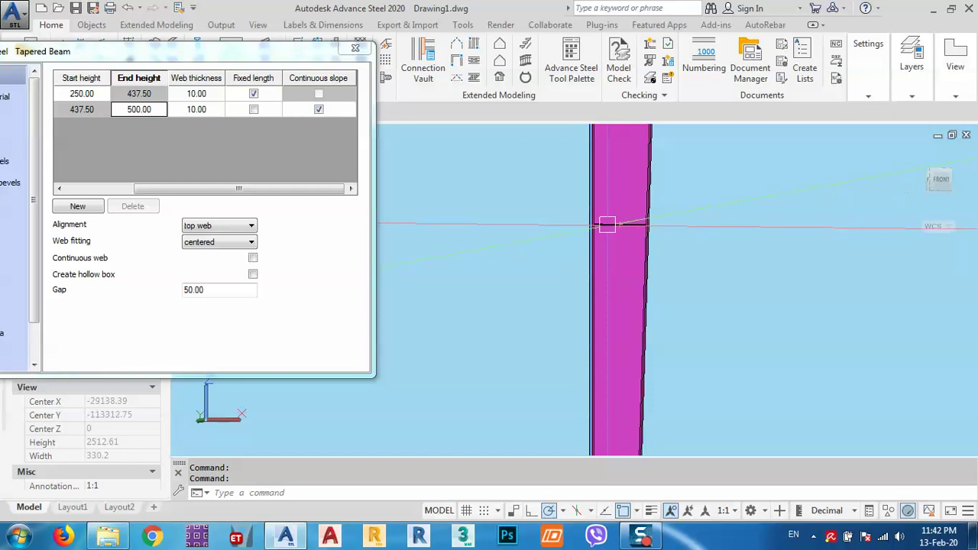
Step: Try the continuous web option on the tapered beam and switch it back off
{"action": "left_click", "coordinate": [252, 260]}
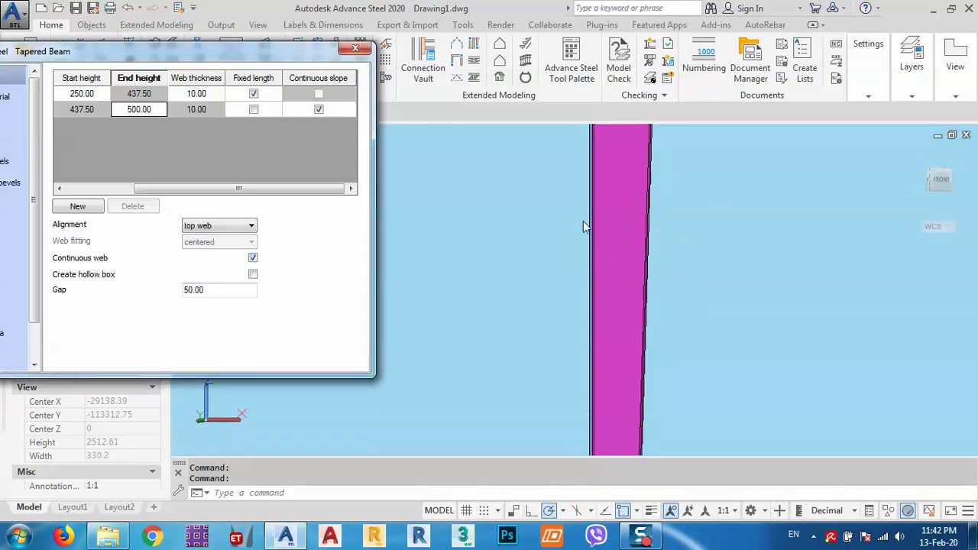
{"action": "left_click", "coordinate": [253, 260]}
{"action": "scroll", "coordinate": [706, 236], "scroll_direction": "down", "scroll_amount": 5}
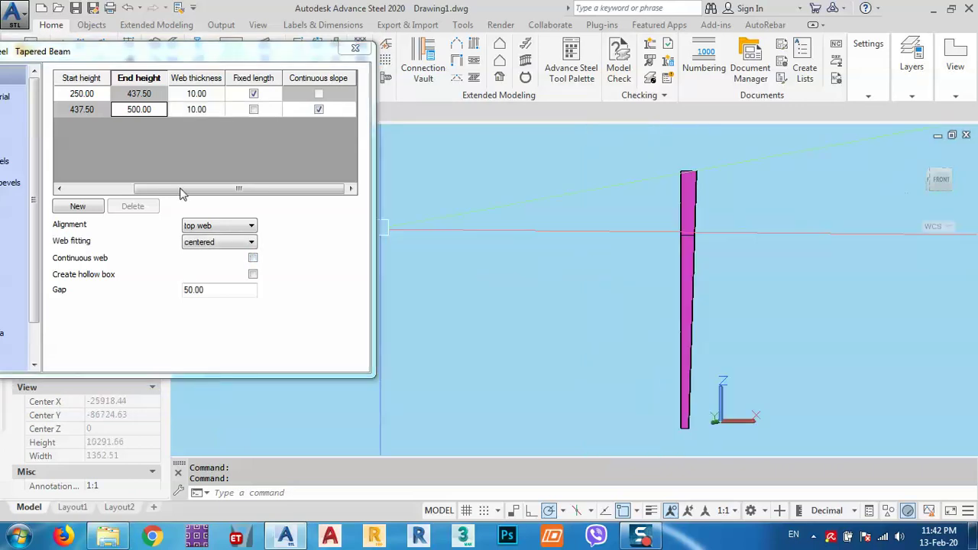
Step: Bring the whole properties dialog into view and set the tapered beam's steel material to S235
{"action": "left_click_drag", "start_coordinate": [94, 49], "coordinate": [237, 35]}
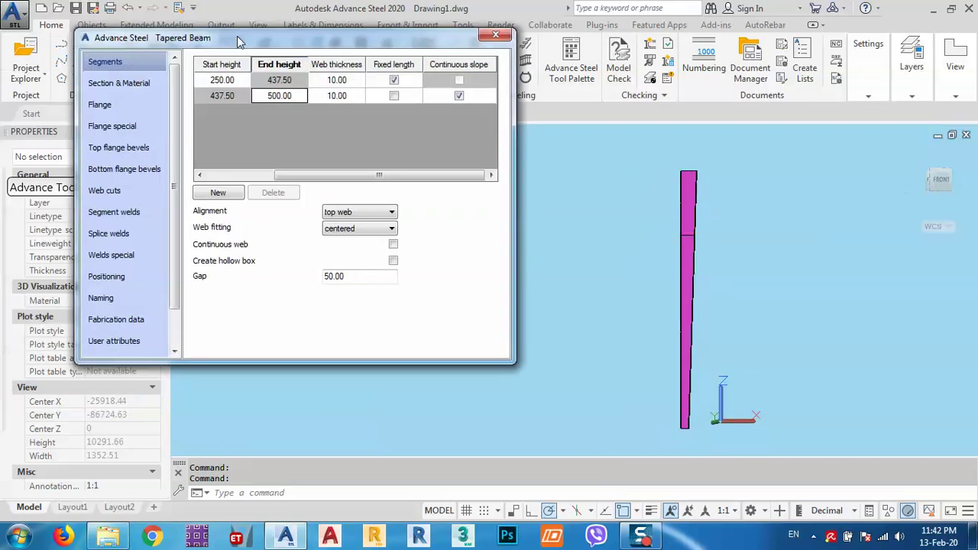
{"action": "left_click", "coordinate": [113, 86]}
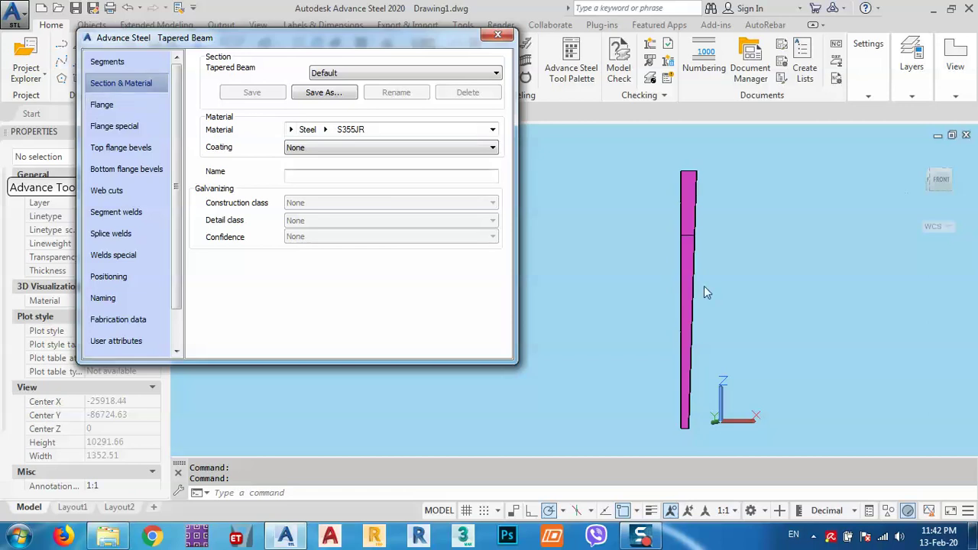
{"action": "left_click", "coordinate": [327, 129]}
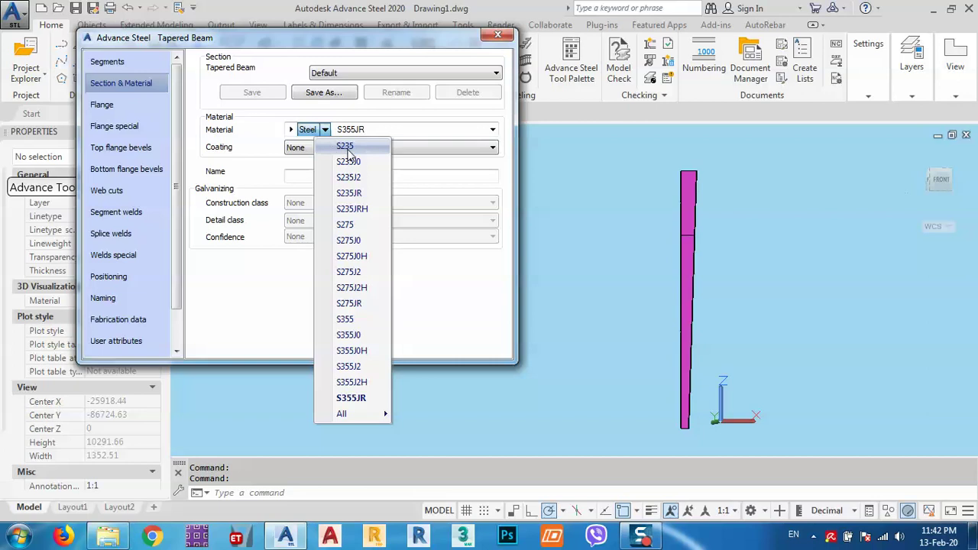
{"action": "left_click", "coordinate": [345, 148]}
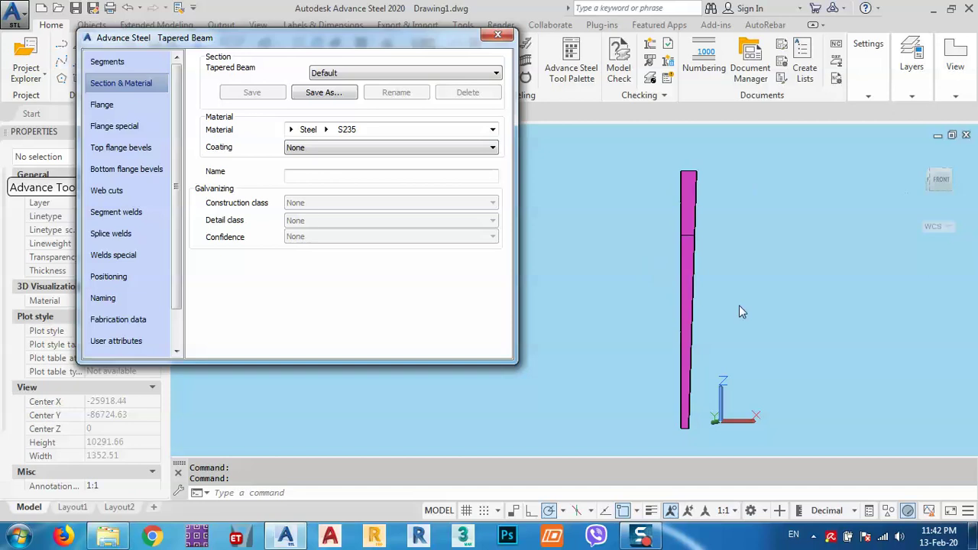
Step: Set the upper flange's width at start for segment 1 to 200 in the flange settings
{"action": "left_click", "coordinate": [113, 107]}
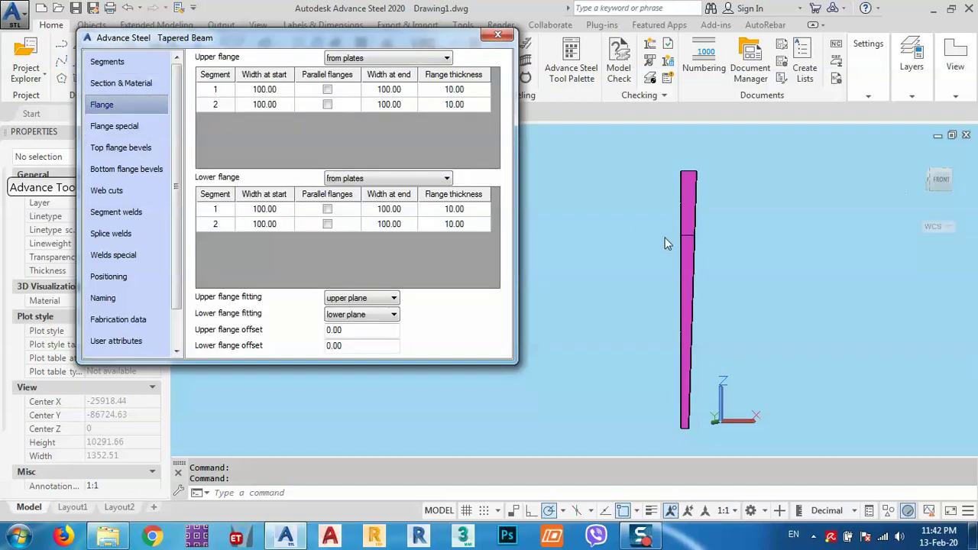
{"action": "middle_click_drag", "start_coordinate": [665, 243], "coordinate": [673, 321], "text": "shift"}
{"action": "scroll", "coordinate": [673, 321], "scroll_direction": "up", "scroll_amount": 5}
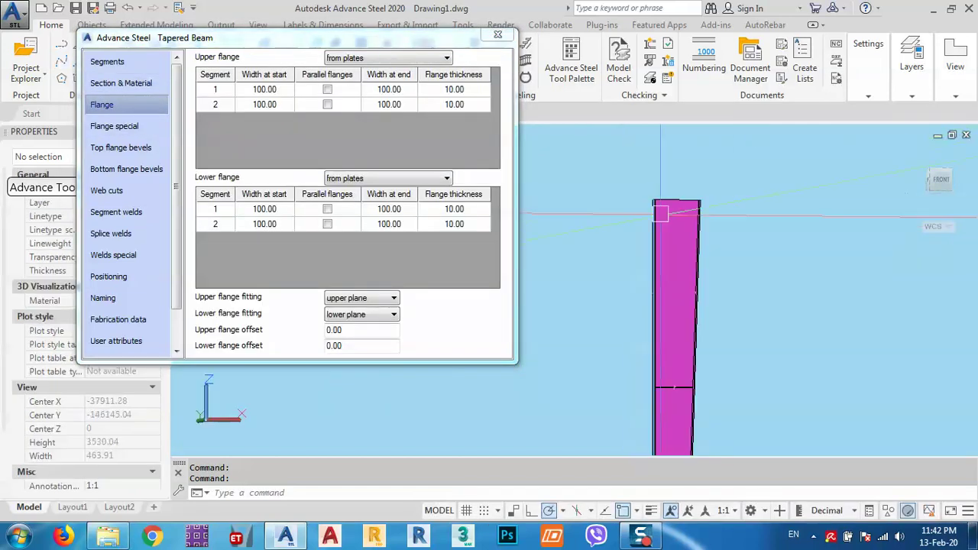
{"action": "scroll", "coordinate": [661, 213], "scroll_direction": "up", "scroll_amount": 2}
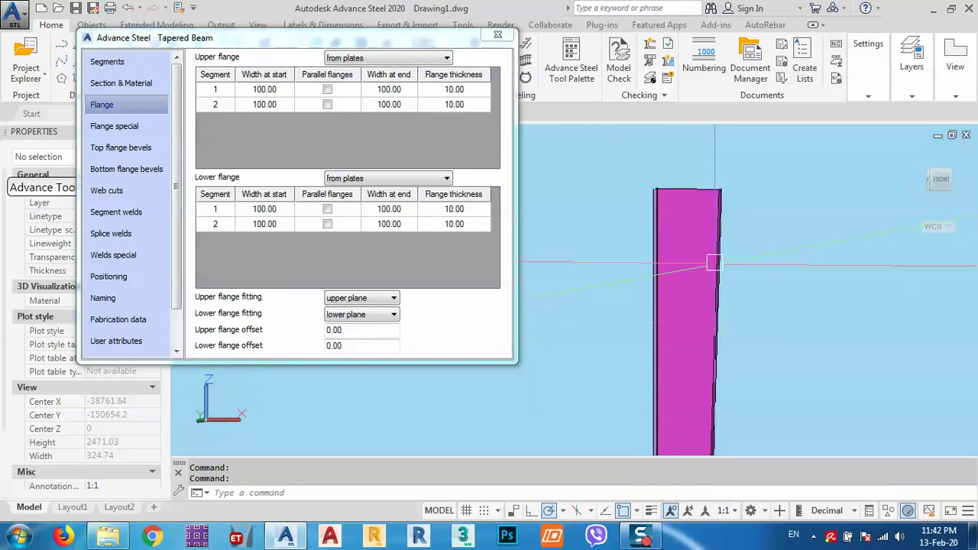
{"action": "middle_click_drag", "start_coordinate": [685, 323], "coordinate": [733, 275], "text": "shift"}
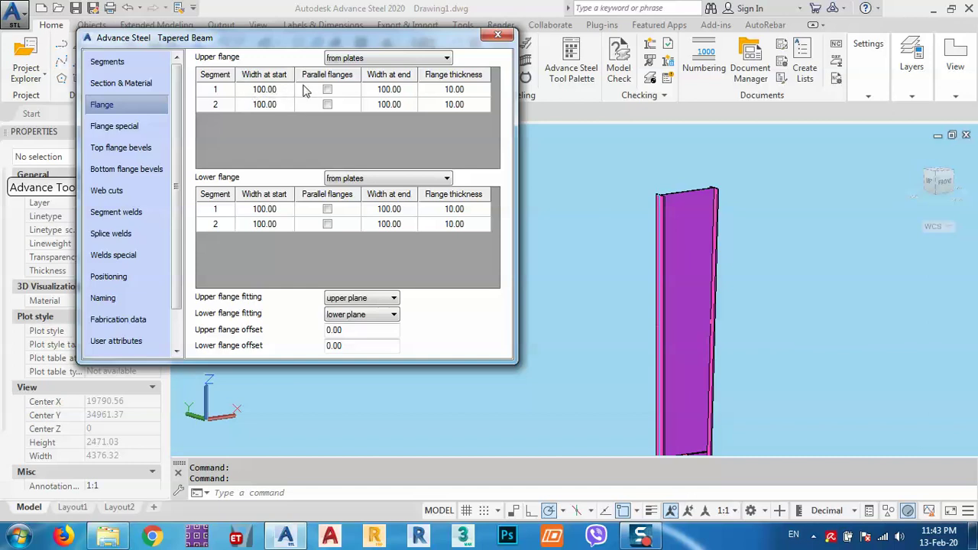
{"action": "left_click", "coordinate": [276, 90]}
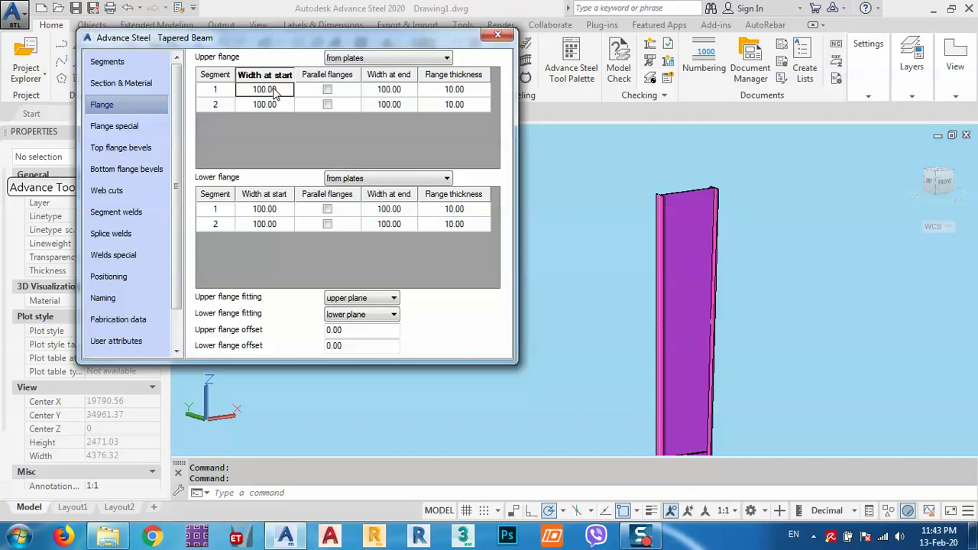
{"action": "type", "text": "200"}
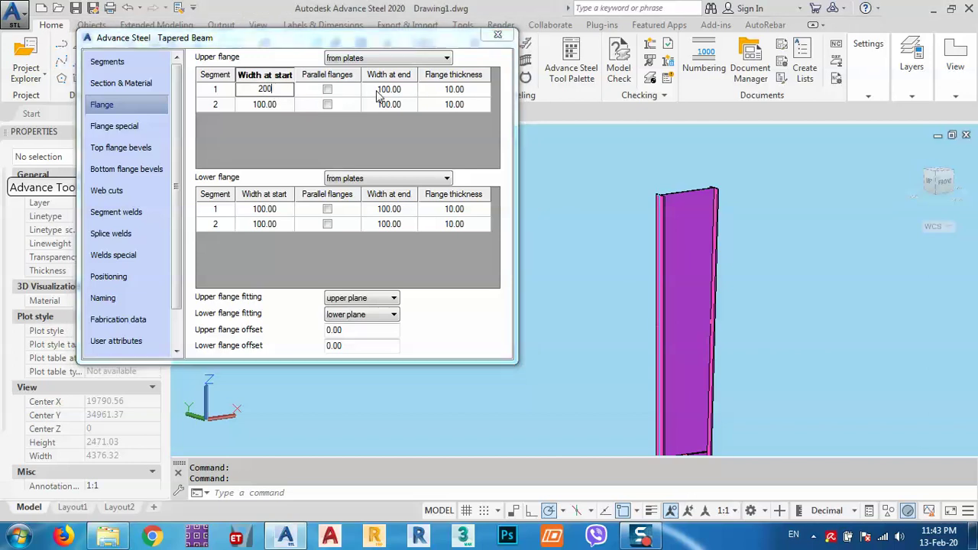
{"action": "left_click", "coordinate": [380, 92]}
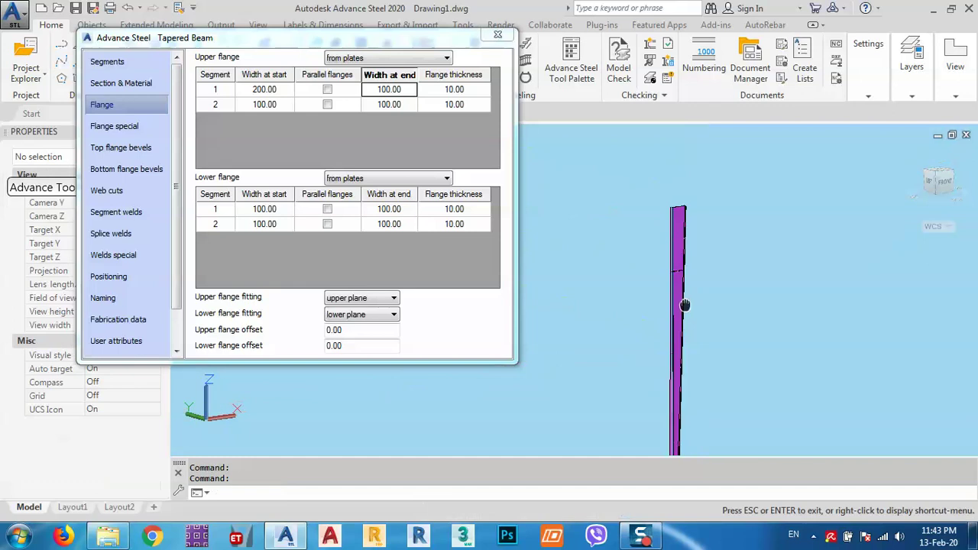
Step: Set the upper flange's width at end for segment 1 to 200 and check the flange at the segment joint
{"action": "left_click", "coordinate": [399, 92]}
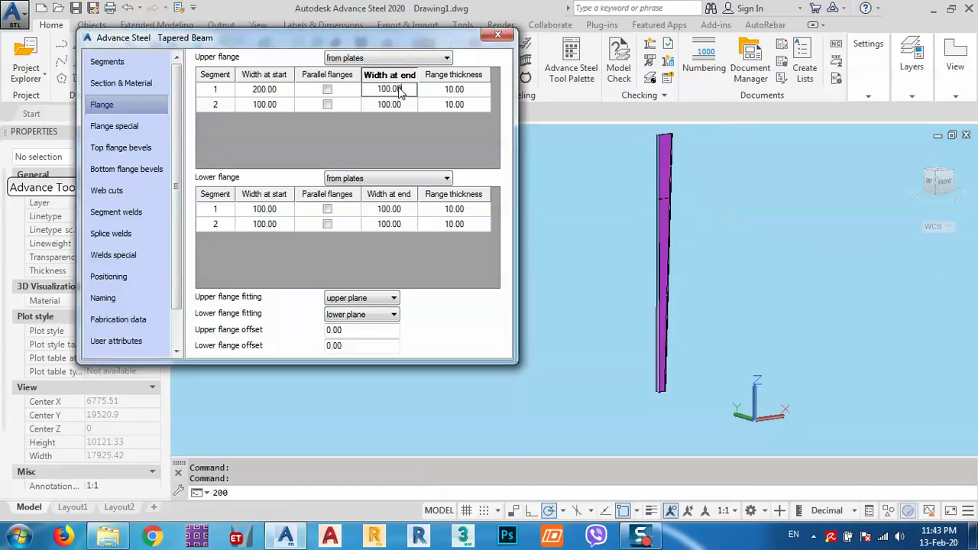
{"action": "left_click", "coordinate": [397, 89]}
{"action": "type", "text": "2"}
{"action": "key", "text": "Return"}
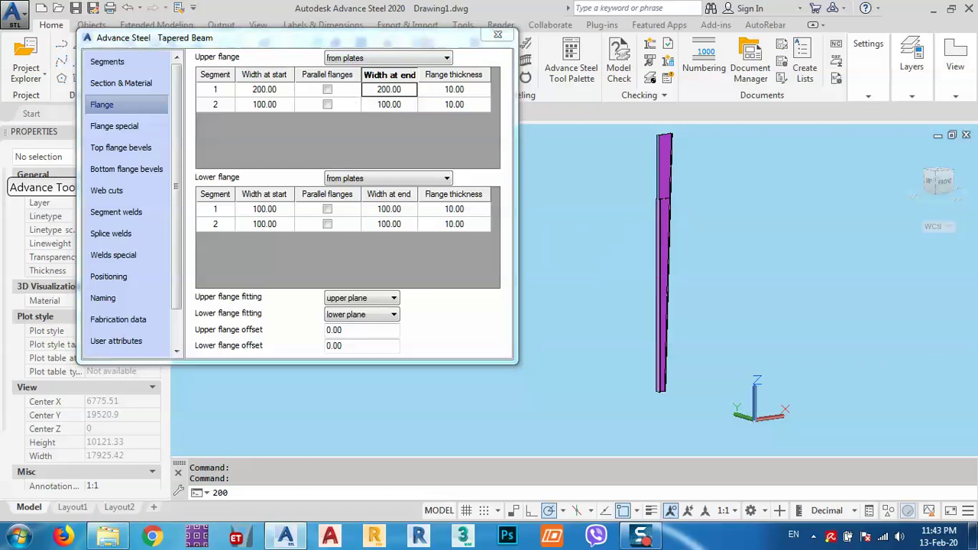
{"action": "scroll", "coordinate": [640, 249], "scroll_direction": "up", "scroll_amount": 6}
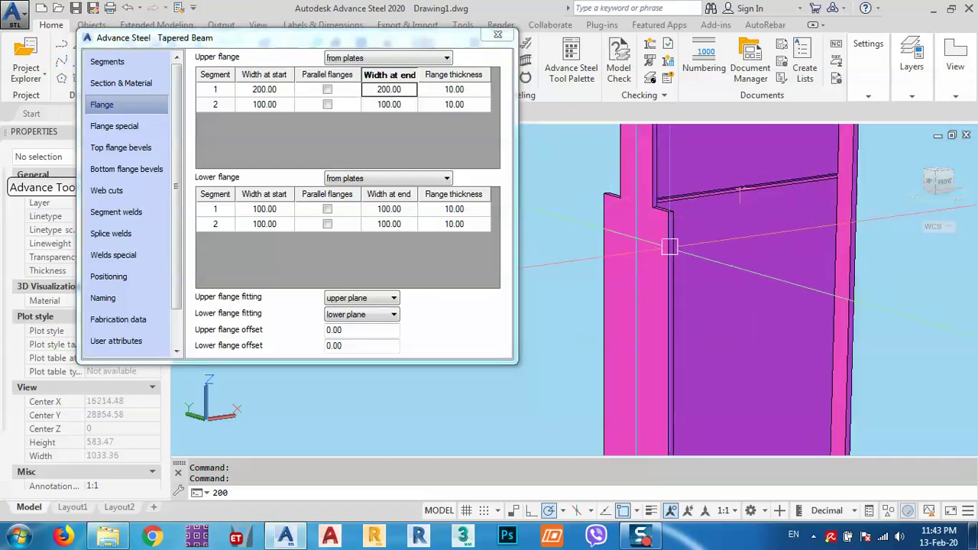
Step: Set the upper flange's width at start for segment 2 to 200
{"action": "scroll", "coordinate": [673, 145], "scroll_direction": "down", "scroll_amount": 8}
{"action": "scroll", "coordinate": [686, 244], "scroll_direction": "up", "scroll_amount": 8}
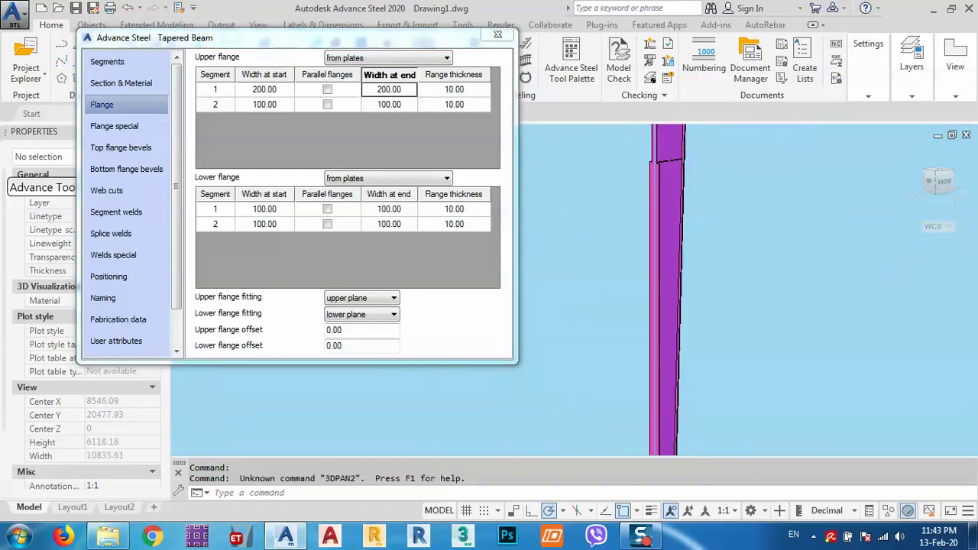
{"action": "key", "text": "Escape"}
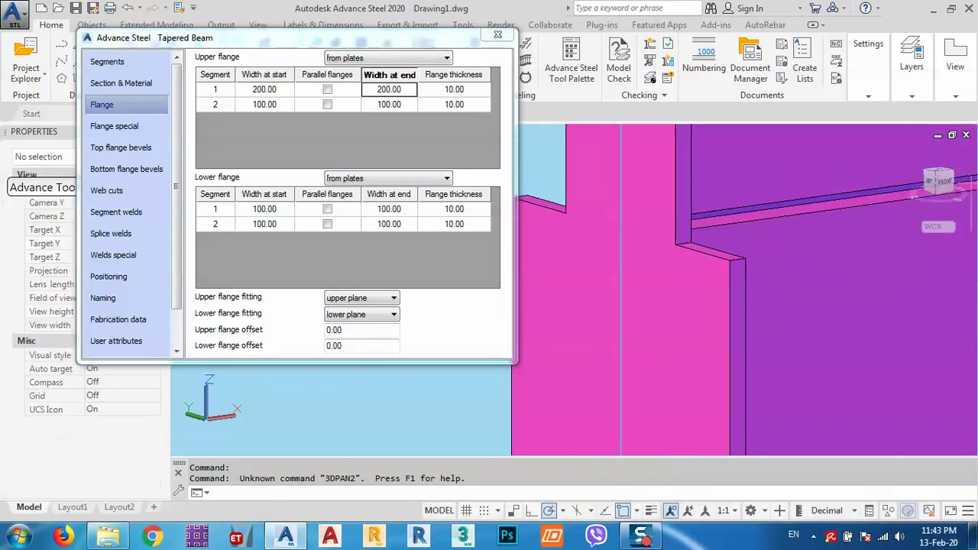
{"action": "left_click", "coordinate": [214, 107]}
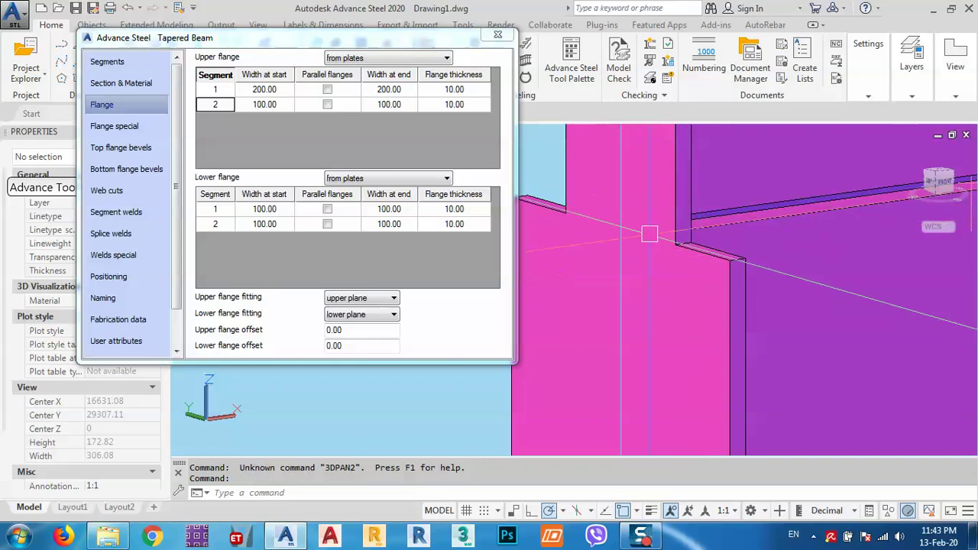
{"action": "left_click", "coordinate": [280, 107]}
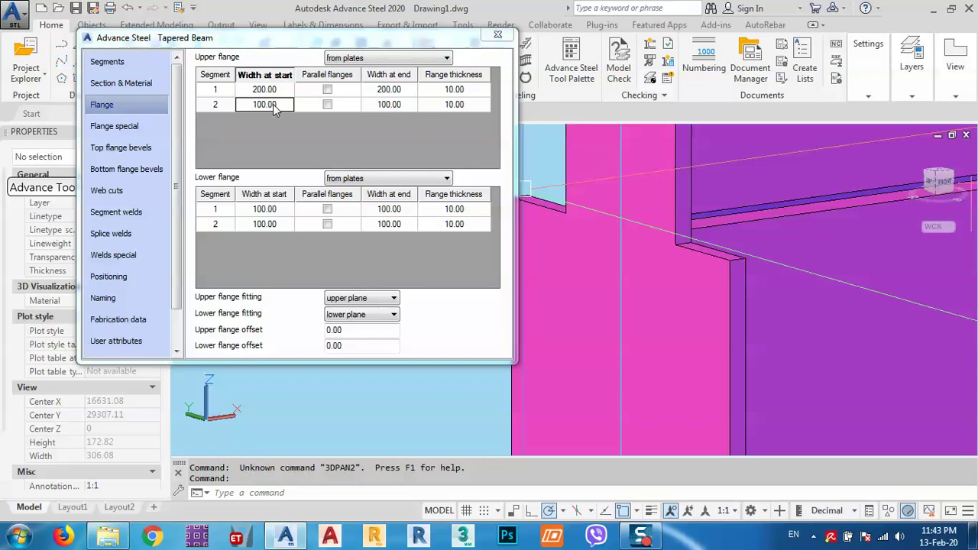
{"action": "type", "text": "2022"}
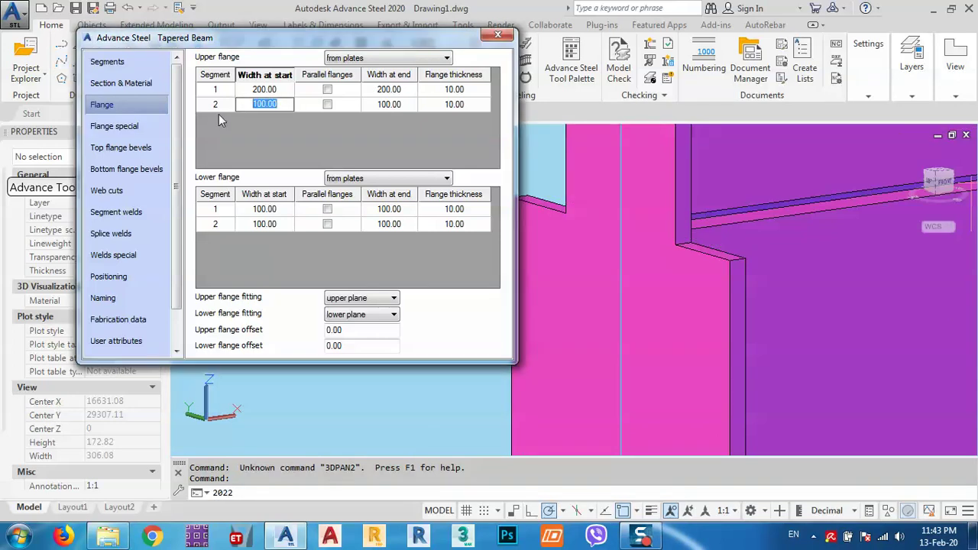
{"action": "type", "text": "200"}
Step: Set the upper flange's width at end for segment 2 to 200
{"action": "left_click", "coordinate": [391, 105]}
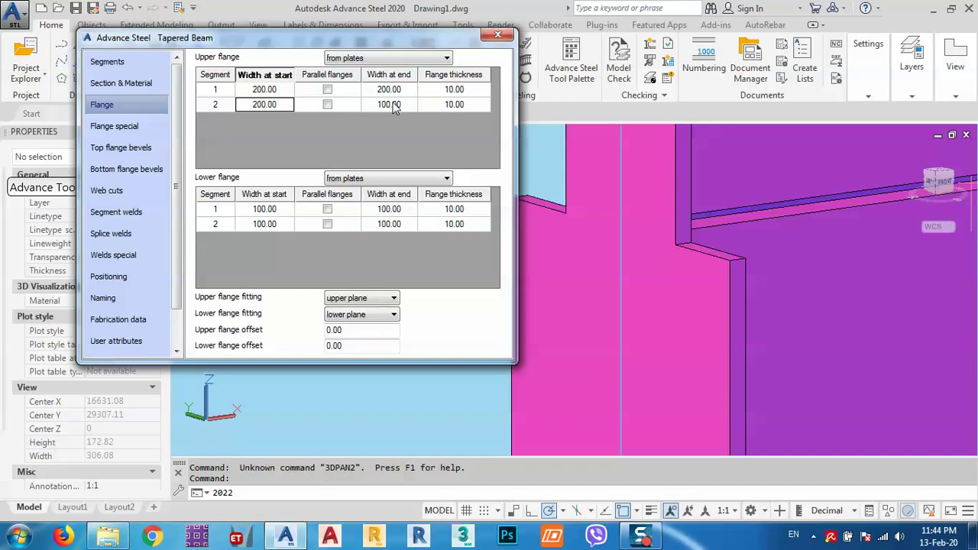
{"action": "key", "text": "BackSpace"}
{"action": "key", "text": "BackSpace"}
{"action": "key", "text": "BackSpace"}
{"action": "key", "text": "BackSpace"}
{"action": "key", "text": "BackSpace"}
{"action": "key", "text": "BackSpace"}
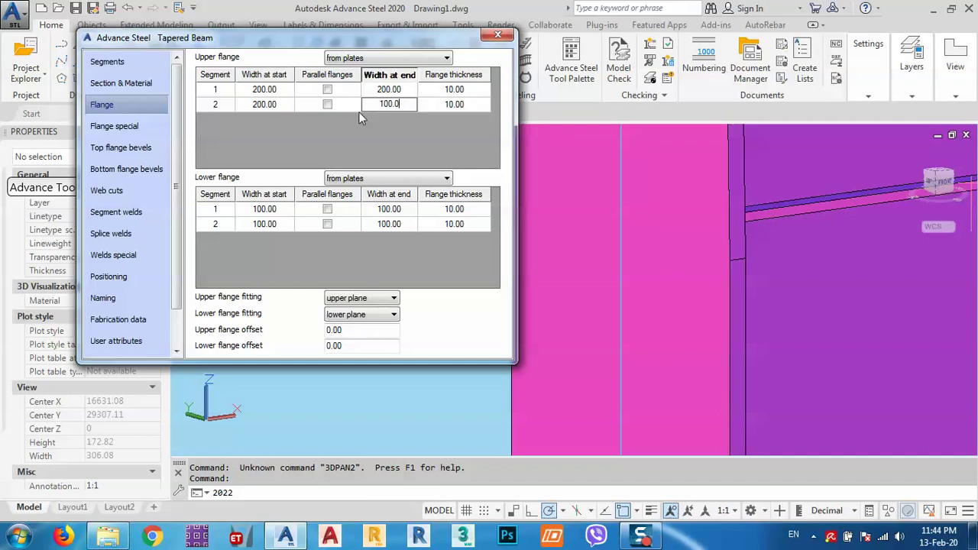
{"action": "type", "text": "2000"}
{"action": "key", "text": "Tab"}
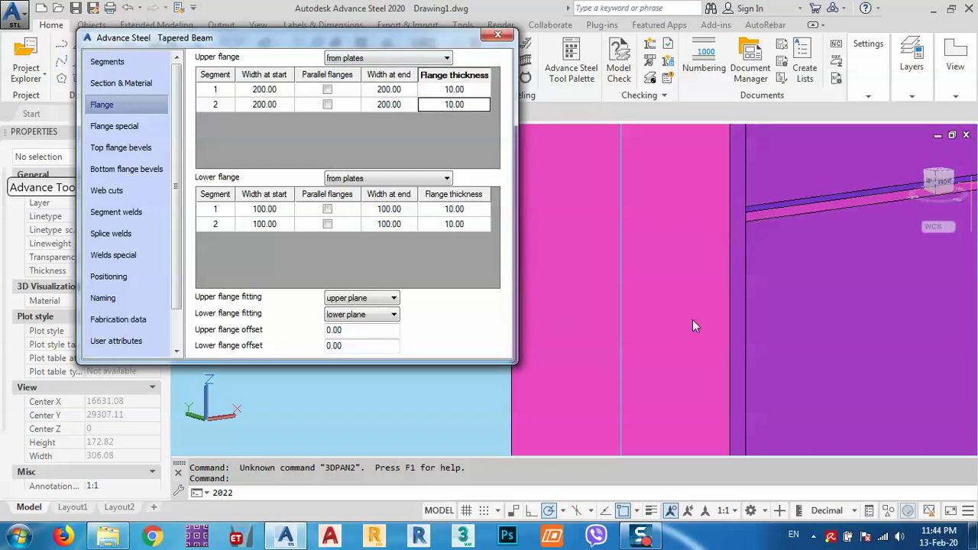
Step: Set the upper flange's thickness to 12 for both segments of the tapered column
{"action": "scroll", "coordinate": [678, 313], "scroll_direction": "down", "scroll_amount": 5}
{"action": "key", "text": "Escape"}
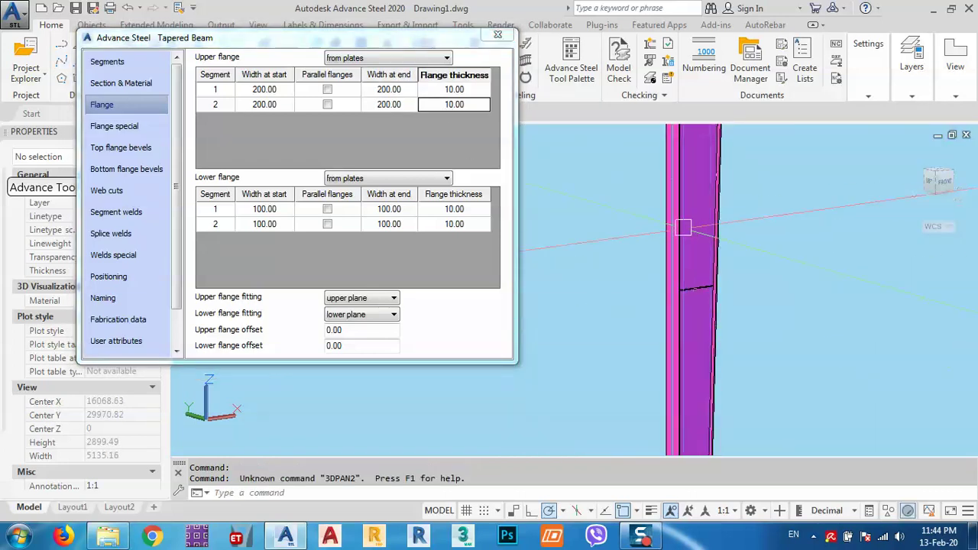
{"action": "middle_click_drag", "start_coordinate": [679, 313], "coordinate": [665, 252], "text": "shift"}
{"action": "scroll", "coordinate": [662, 239], "scroll_direction": "up", "scroll_amount": 3}
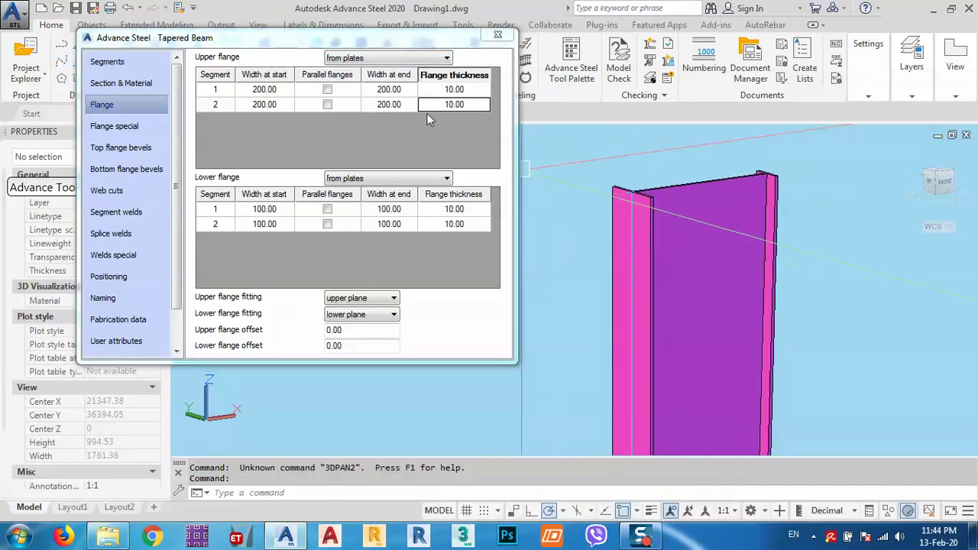
{"action": "left_click", "coordinate": [471, 106]}
{"action": "left_click_drag", "start_coordinate": [473, 108], "coordinate": [421, 108]}
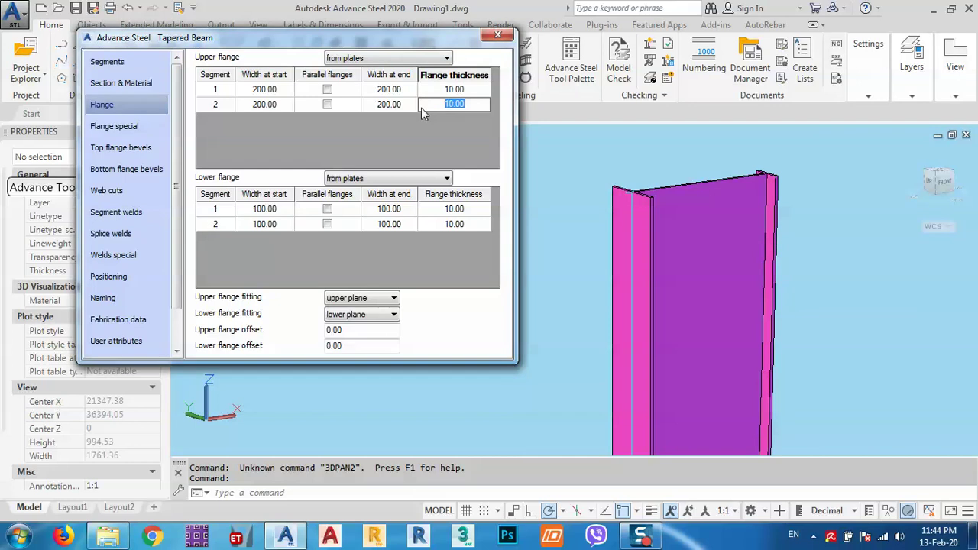
{"action": "type", "text": "12"}
{"action": "left_click", "coordinate": [476, 90]}
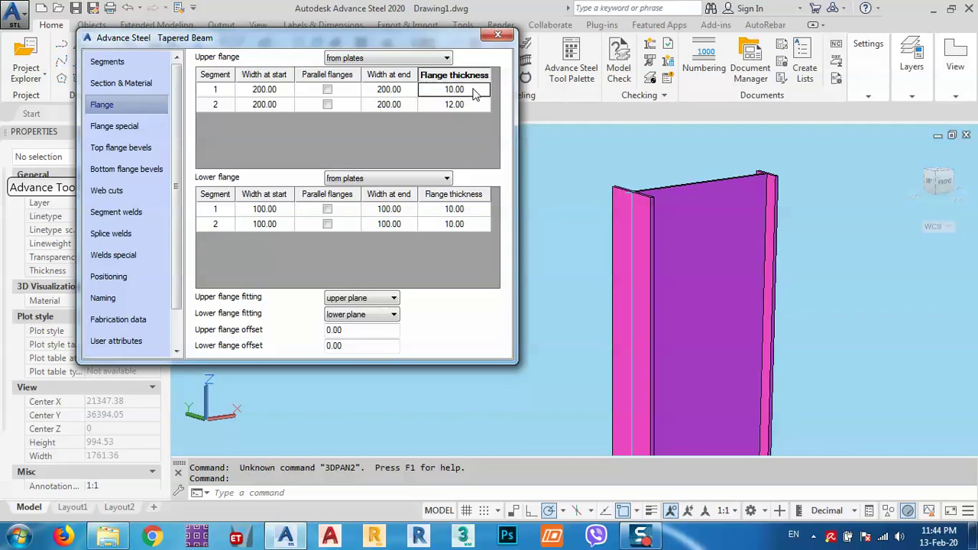
{"action": "left_click_drag", "start_coordinate": [476, 90], "coordinate": [436, 97]}
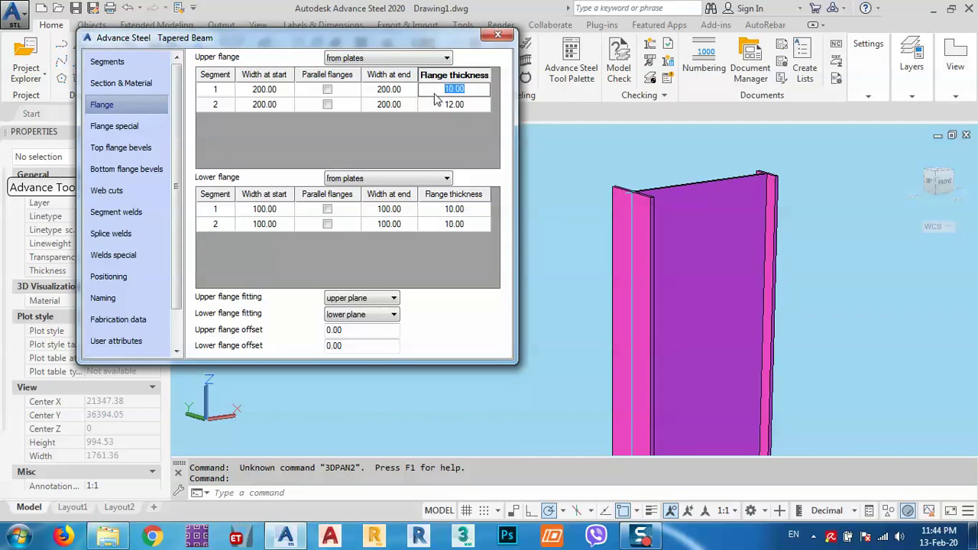
{"action": "type", "text": "12"}
{"action": "key", "text": "Return"}
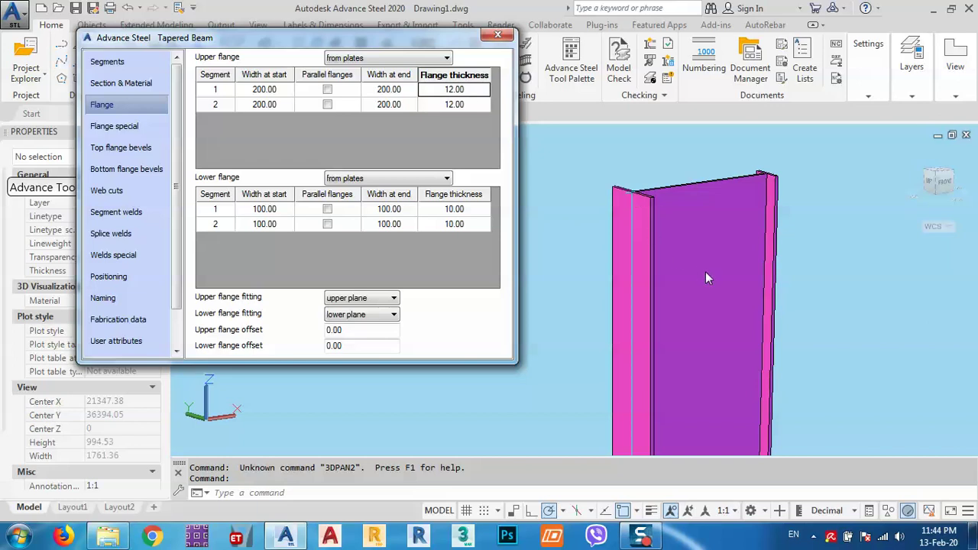
Step: Set the lower flange's width at start to 200 for segments 1 and 2
{"action": "scroll", "coordinate": [663, 166], "scroll_direction": "down", "scroll_amount": 2}
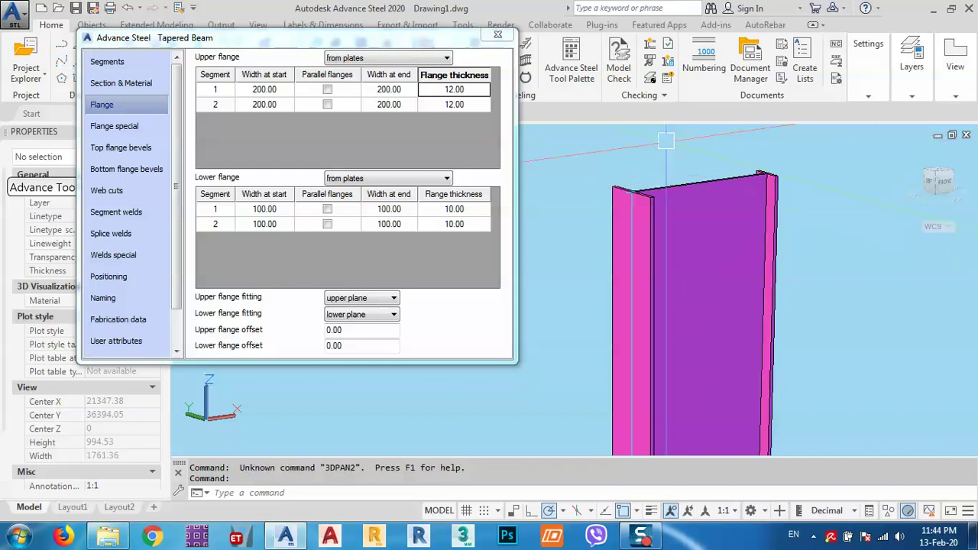
{"action": "left_click", "coordinate": [285, 210]}
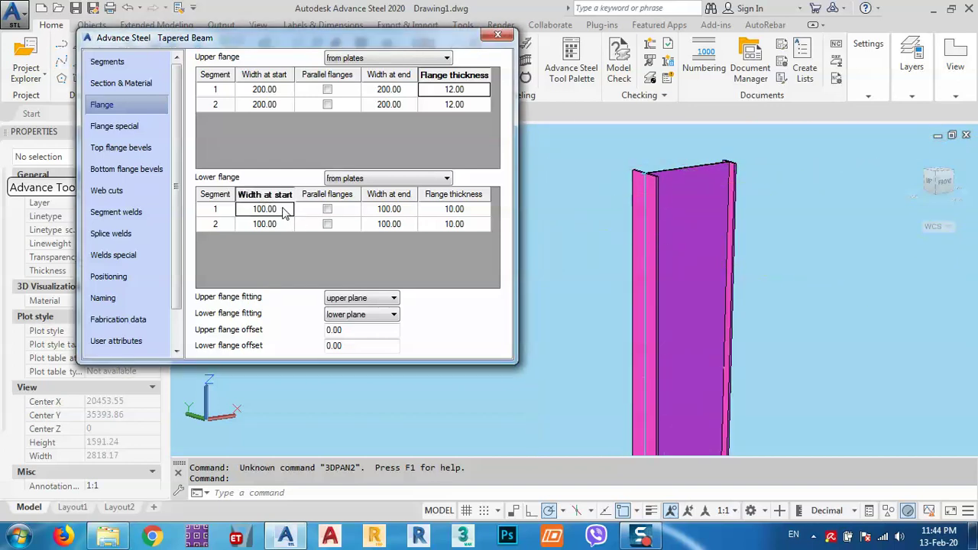
{"action": "left_click", "coordinate": [253, 214]}
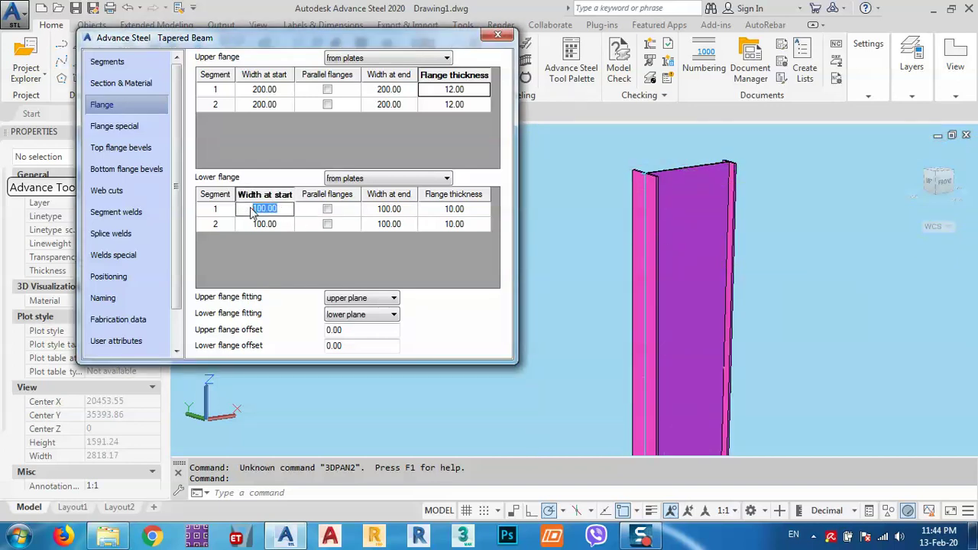
{"action": "type", "text": "200"}
{"action": "left_click", "coordinate": [280, 230]}
{"action": "left_click", "coordinate": [266, 231]}
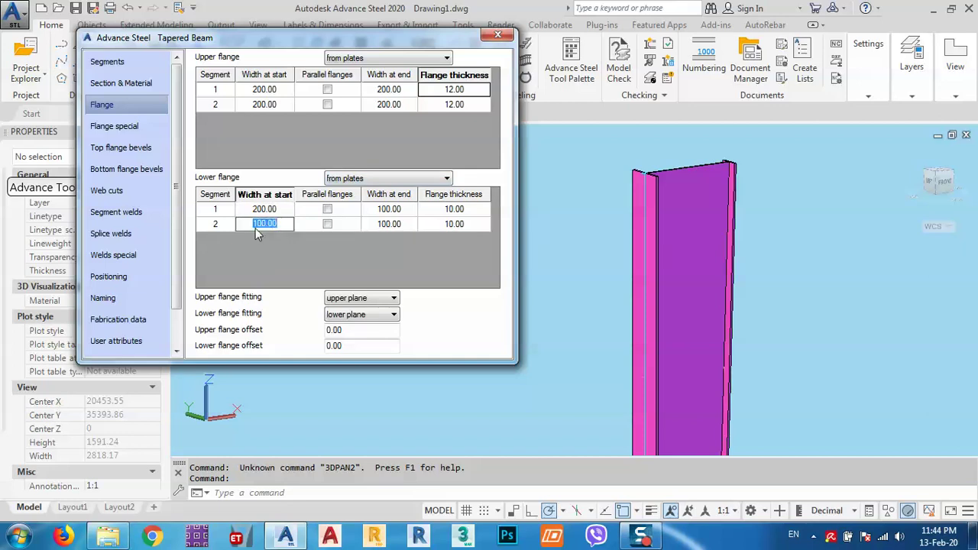
{"action": "type", "text": "200"}
Step: Set the lower flange's width at end to 200 for segments 1 and 2
{"action": "left_click", "coordinate": [389, 210]}
{"action": "type", "text": "20"}
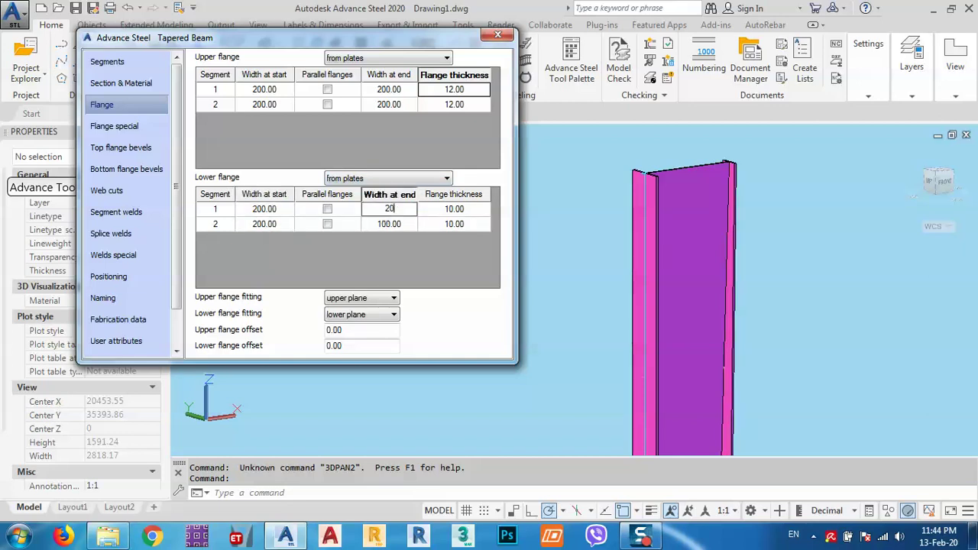
{"action": "type", "text": "0"}
{"action": "left_click", "coordinate": [390, 224]}
{"action": "type", "text": "200"}
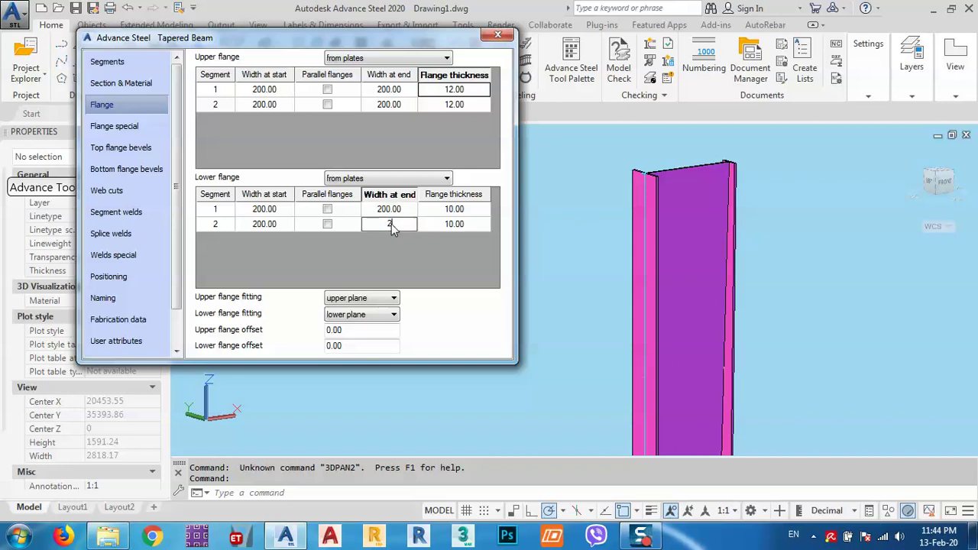
Step: Set the lower flange's thickness to 12 for both segments
{"action": "left_click", "coordinate": [479, 212]}
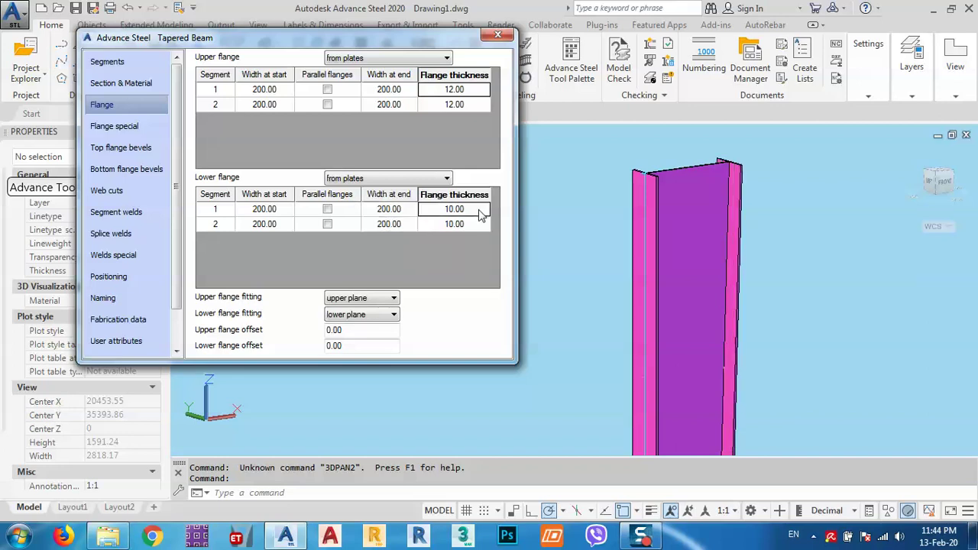
{"action": "type", "text": "12"}
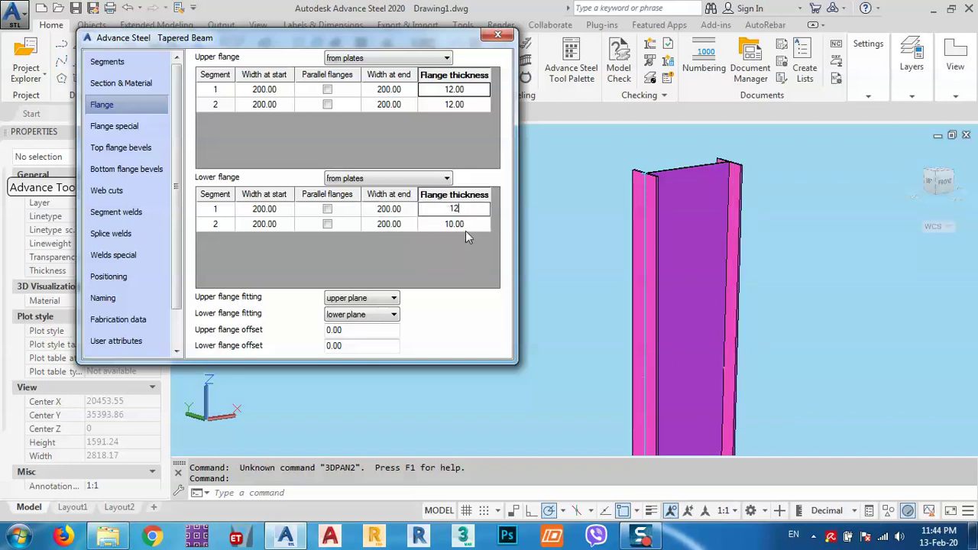
{"action": "left_click", "coordinate": [469, 225]}
{"action": "type", "text": "12"}
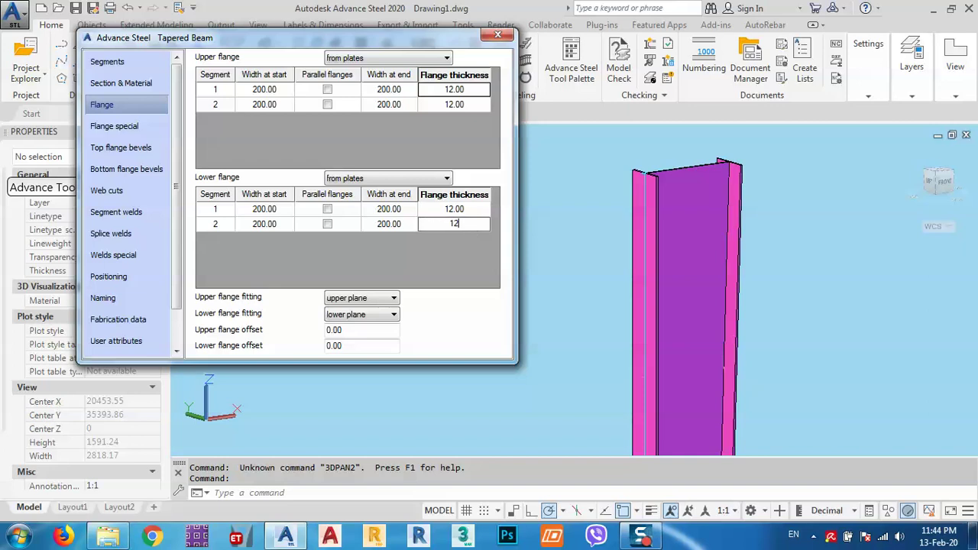
{"action": "left_click", "coordinate": [460, 211]}
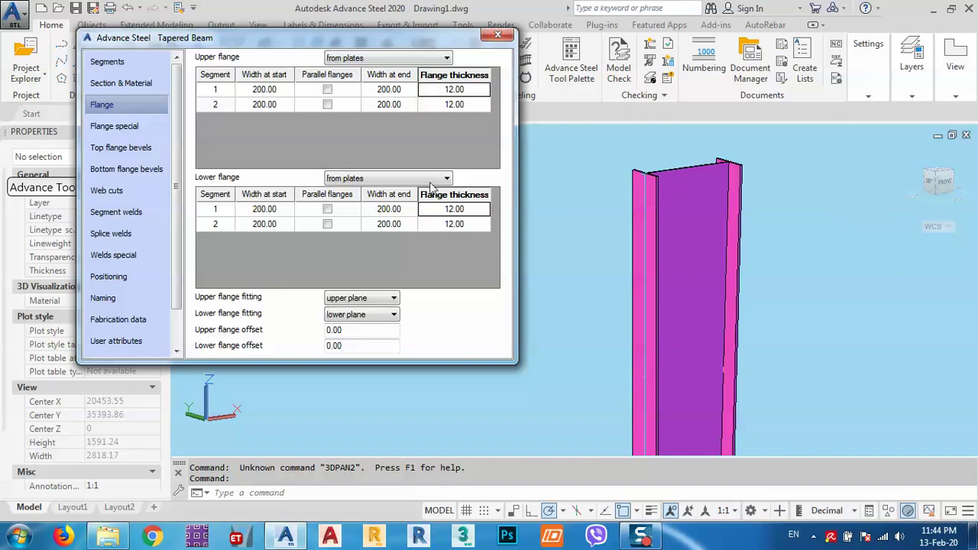
{"action": "left_click", "coordinate": [404, 180]}
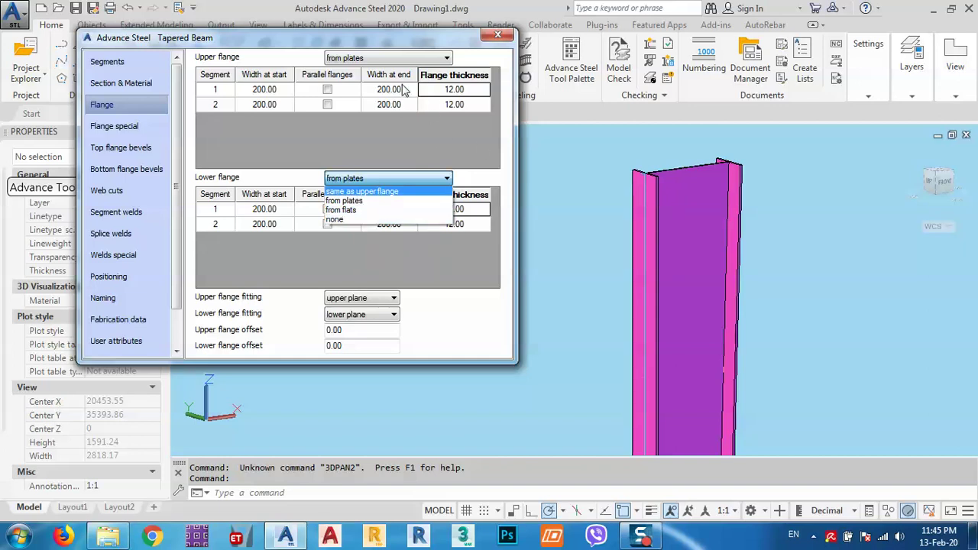
{"action": "left_click", "coordinate": [400, 58]}
{"action": "left_click", "coordinate": [399, 57]}
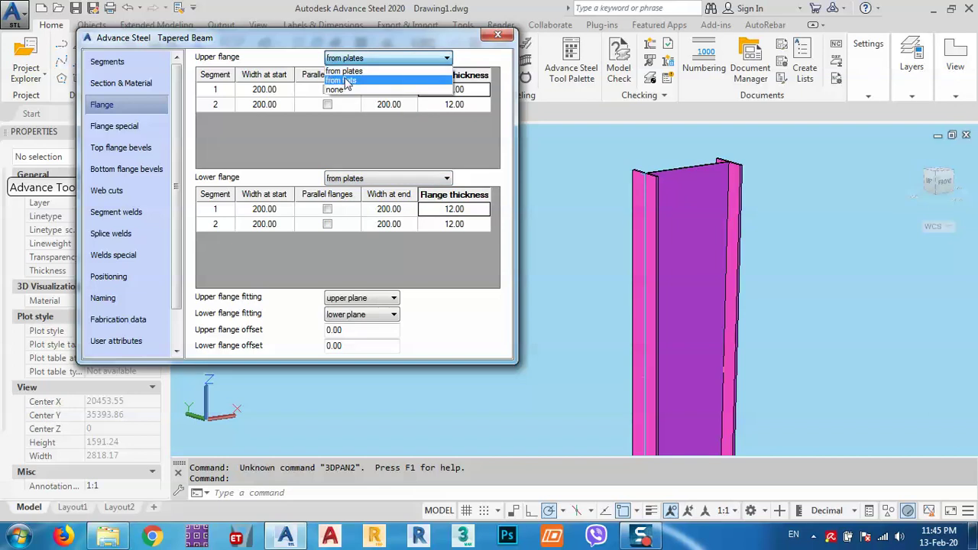
{"action": "left_click", "coordinate": [374, 57]}
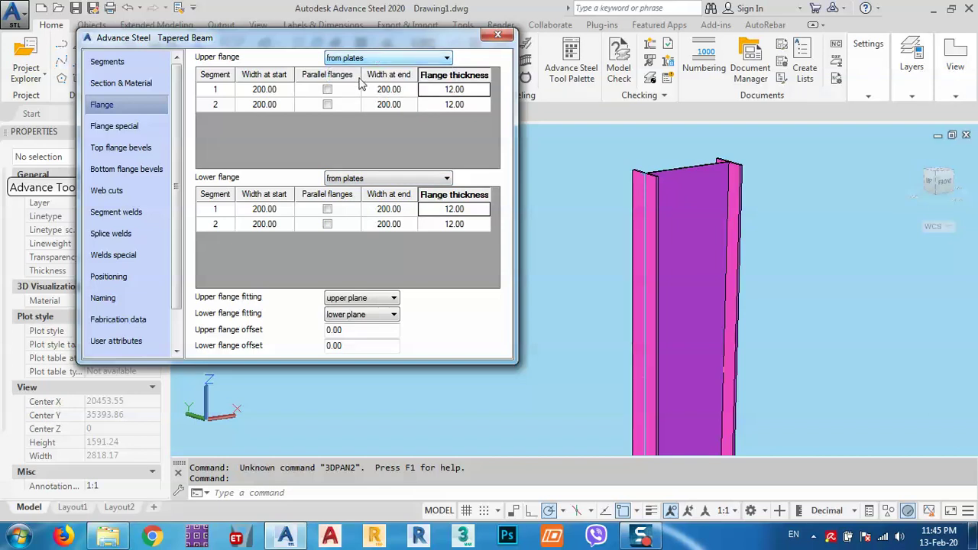
Step: Change the bottom flange at the joint between segments 1 and 2 to splice in the special flange settings
{"action": "left_click", "coordinate": [109, 128]}
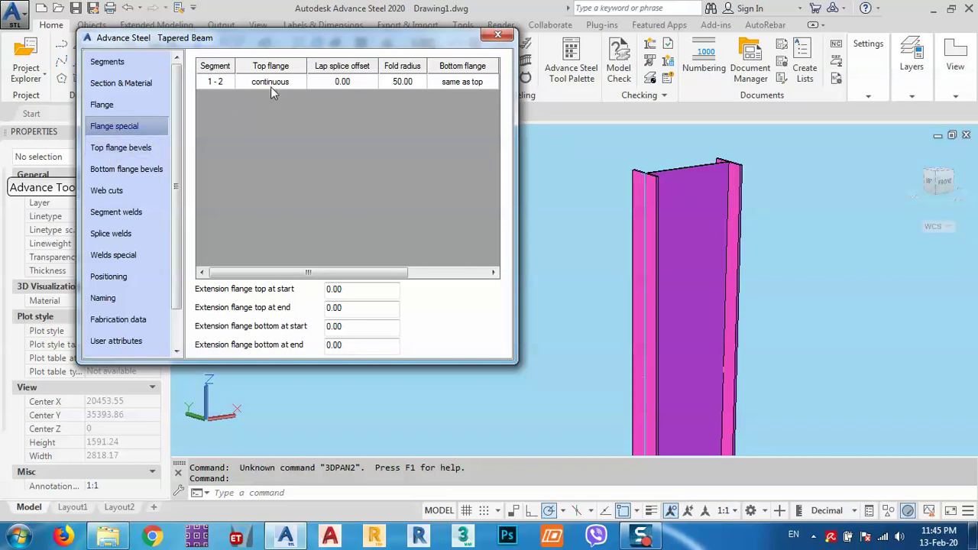
{"action": "middle_click_drag", "start_coordinate": [535, 291], "coordinate": [629, 269], "text": "shift"}
{"action": "scroll", "coordinate": [634, 324], "scroll_direction": "up", "scroll_amount": 2}
{"action": "scroll", "coordinate": [630, 267], "scroll_direction": "up", "scroll_amount": 5}
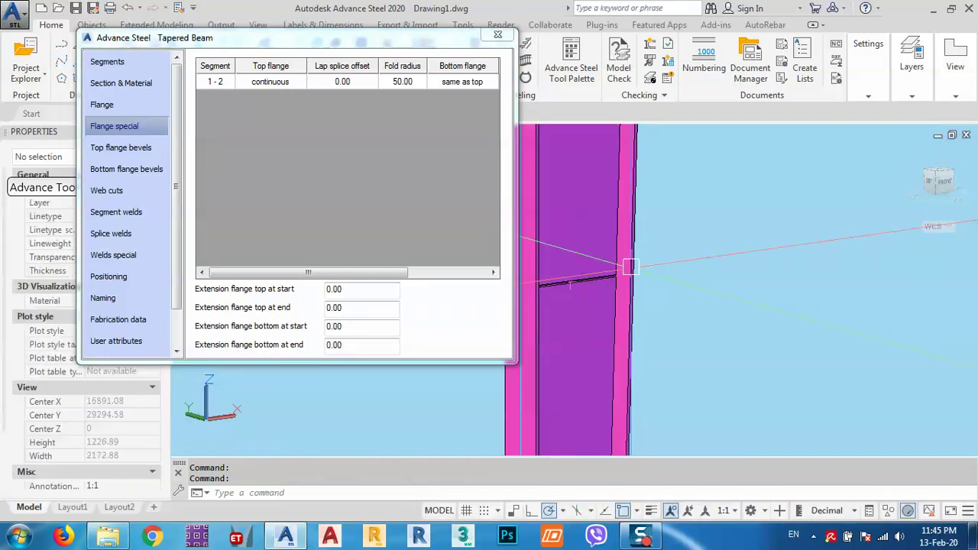
{"action": "left_click", "coordinate": [451, 81]}
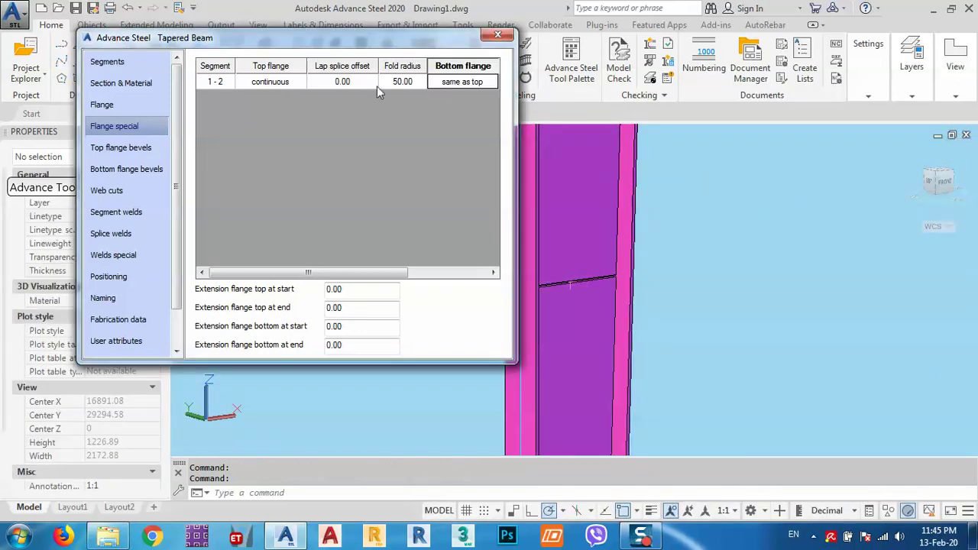
{"action": "left_click", "coordinate": [470, 84]}
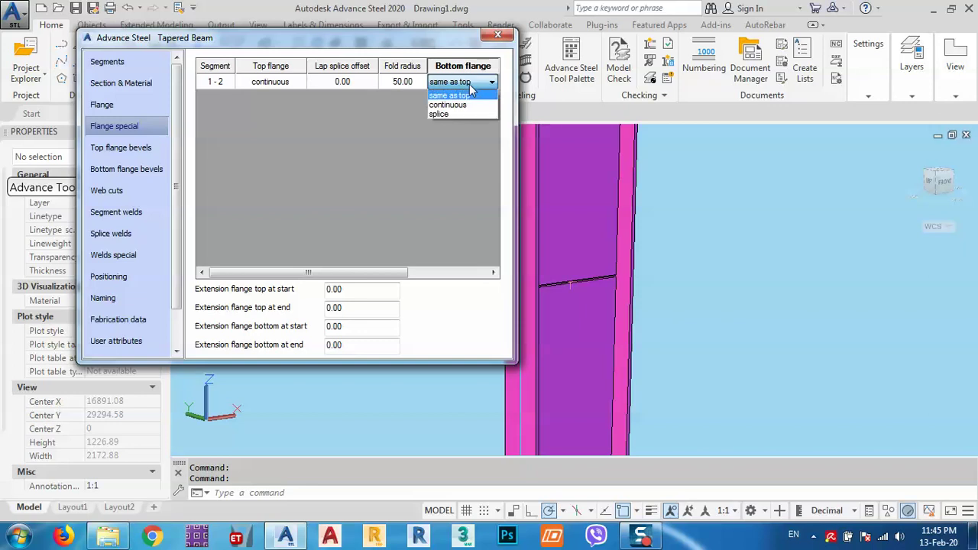
{"action": "left_click", "coordinate": [442, 115]}
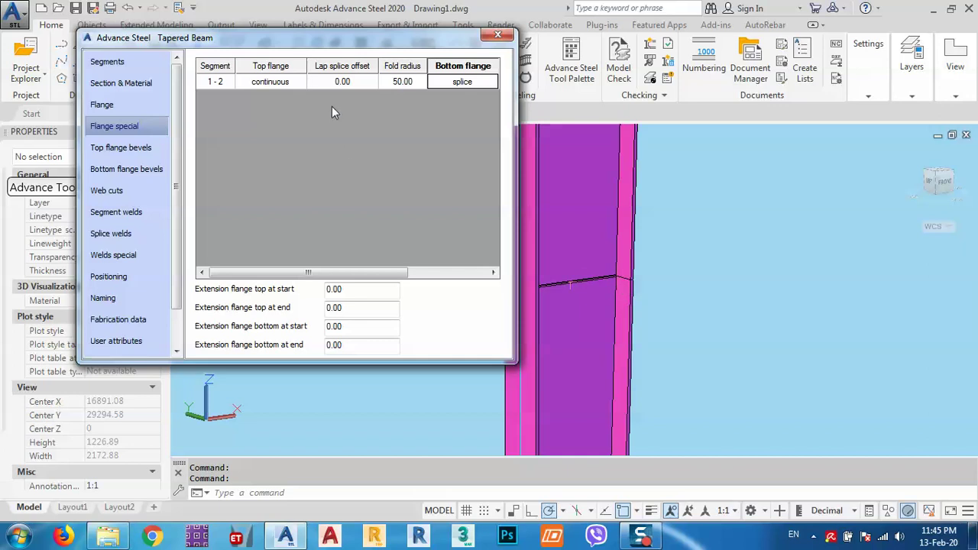
Step: Set the lap splice offset at the joint between segments 1 and 2 to 100 and check the whole column
{"action": "left_click", "coordinate": [333, 82]}
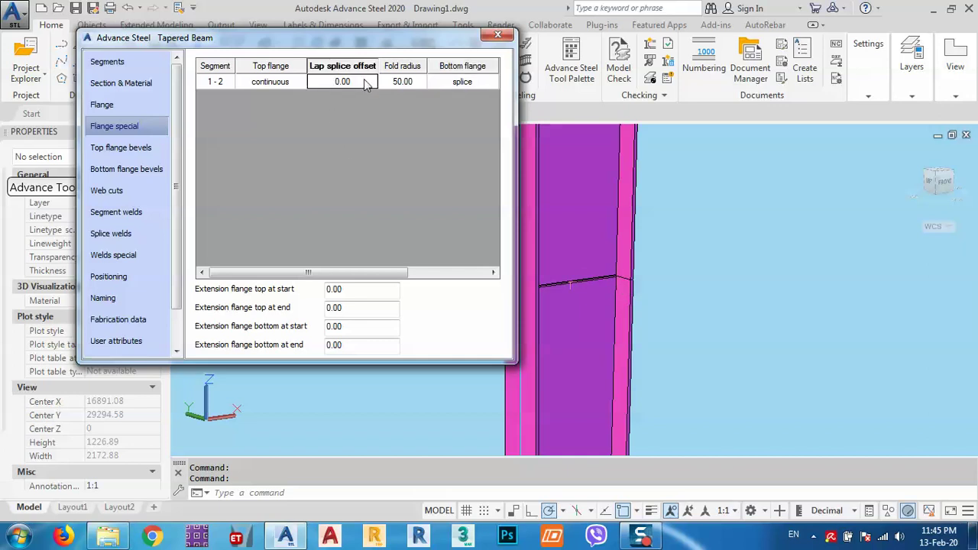
{"action": "type", "text": "100"}
{"action": "left_click", "coordinate": [408, 83]}
{"action": "left_click", "coordinate": [461, 82]}
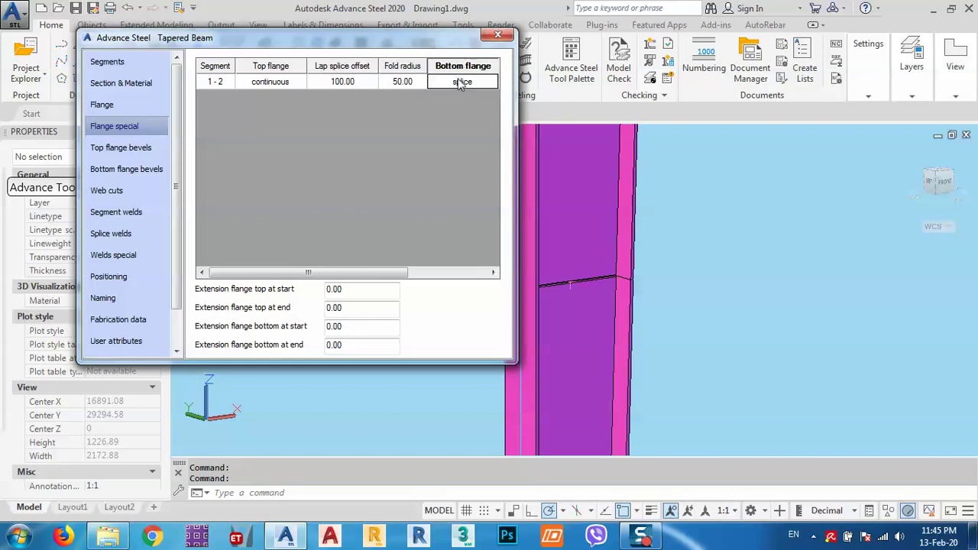
{"action": "scroll", "coordinate": [570, 285], "scroll_direction": "down", "scroll_amount": 10}
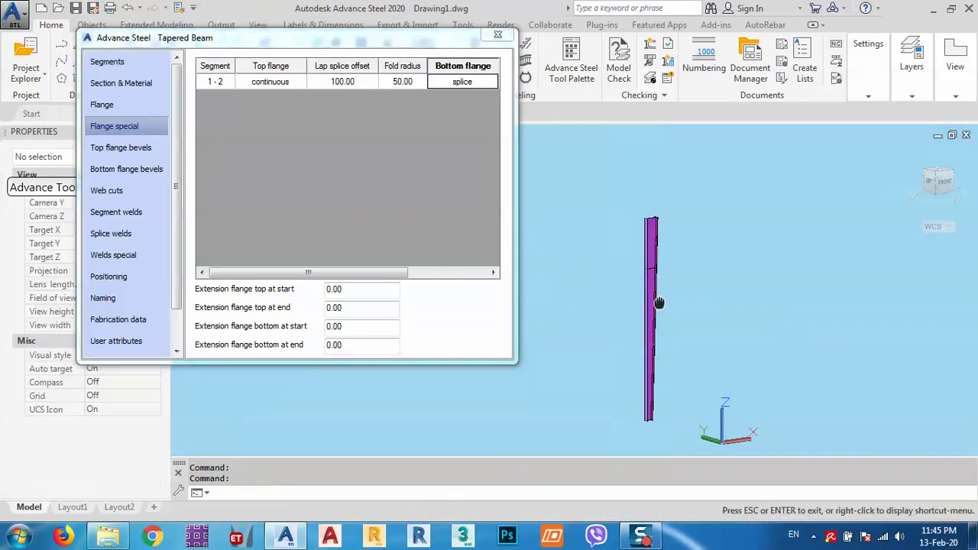
Step: Examine the column's splice joint and top end, and its flange bevel, web cut, weld and positioning settings
{"action": "scroll", "coordinate": [649, 271], "scroll_direction": "up", "scroll_amount": 10}
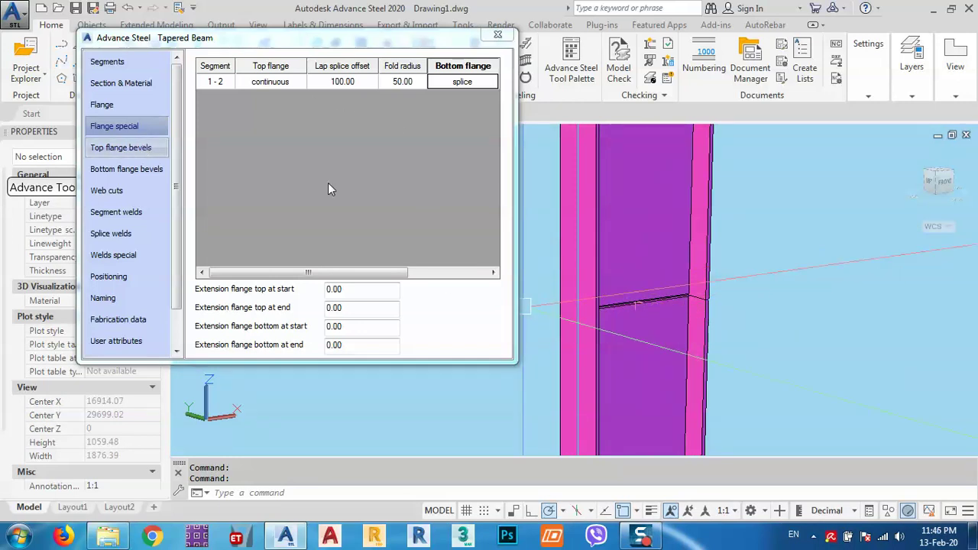
{"action": "scroll", "coordinate": [665, 275], "scroll_direction": "down", "scroll_amount": 5}
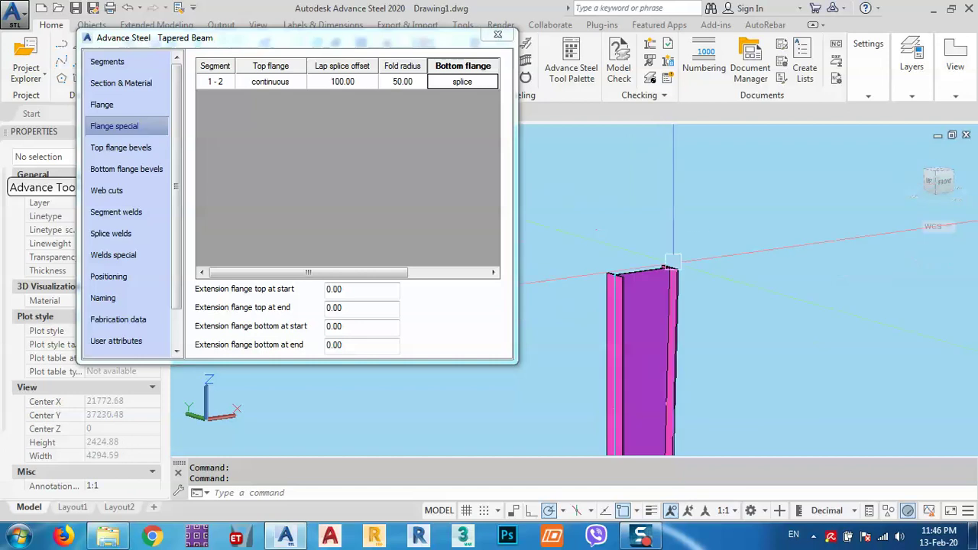
{"action": "scroll", "coordinate": [664, 267], "scroll_direction": "up", "scroll_amount": 10}
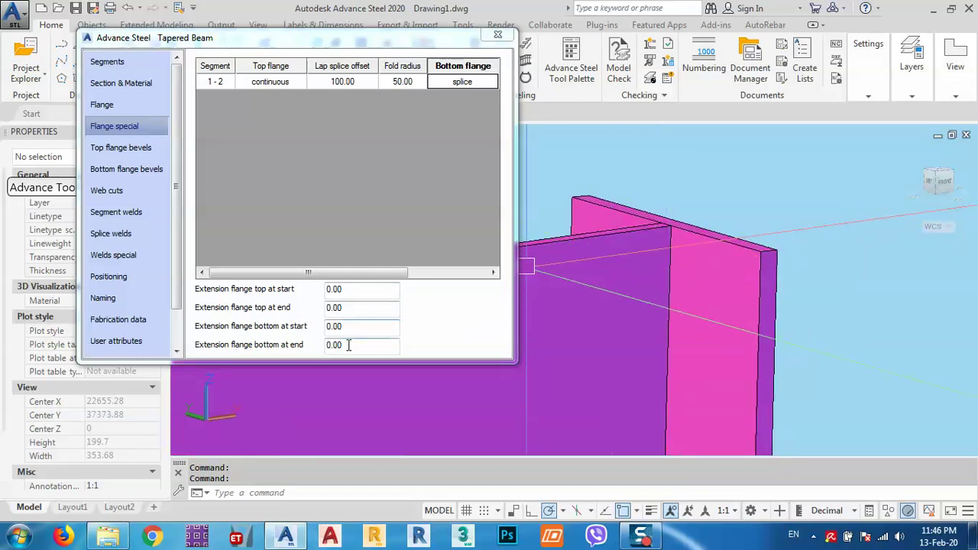
{"action": "left_click", "coordinate": [121, 155]}
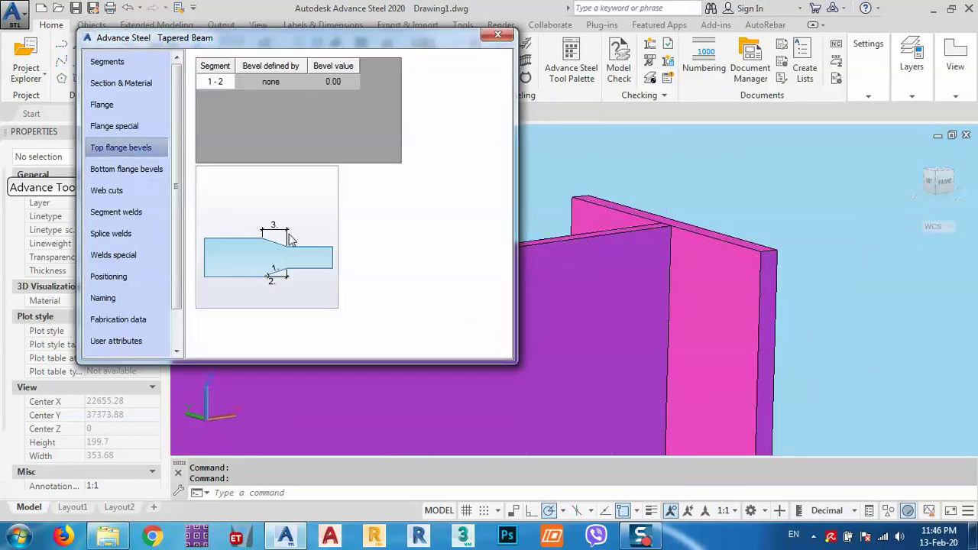
{"action": "left_click", "coordinate": [125, 169]}
{"action": "left_click", "coordinate": [116, 191]}
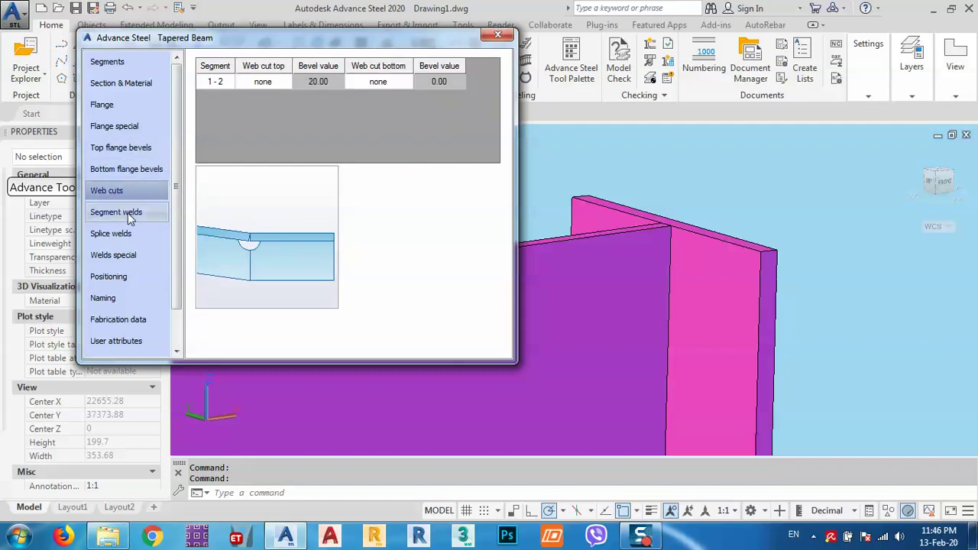
{"action": "left_click", "coordinate": [146, 212]}
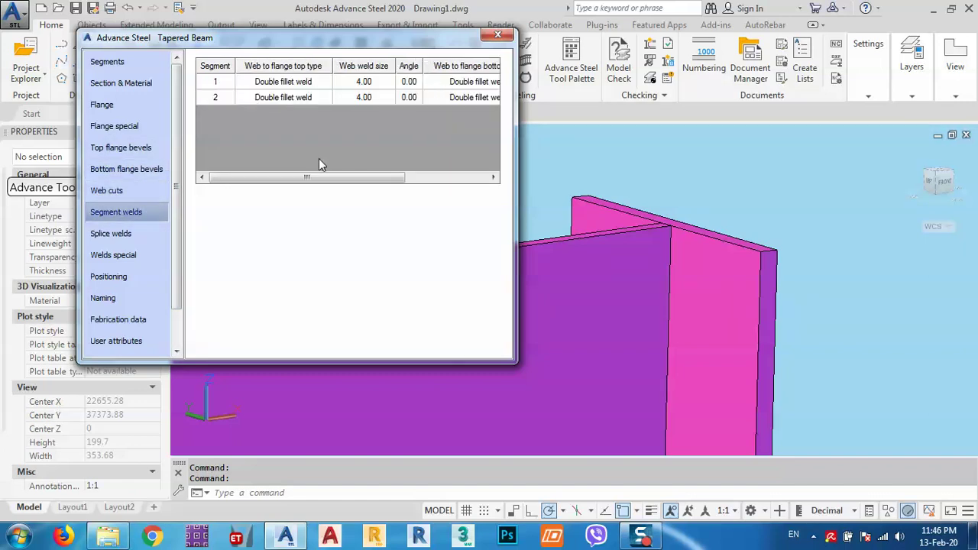
{"action": "left_click", "coordinate": [111, 233]}
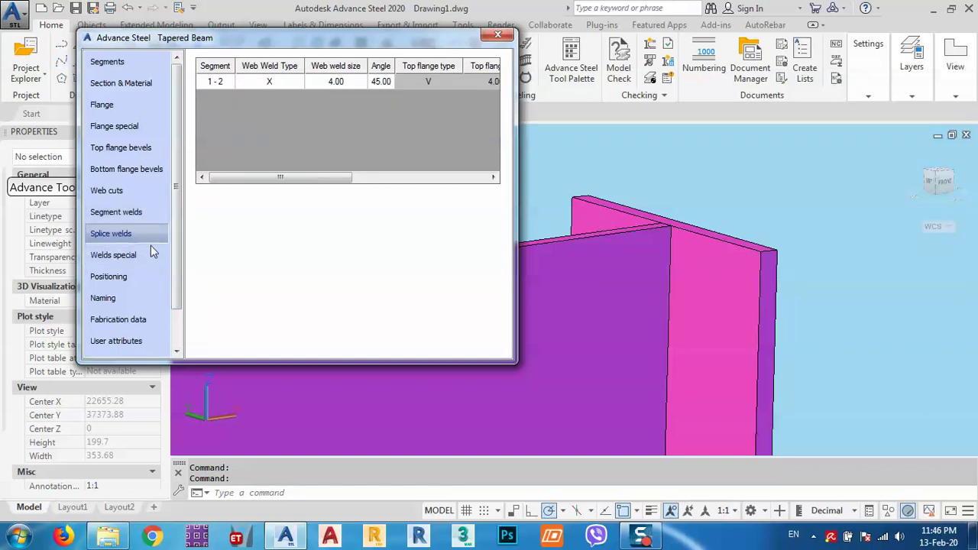
{"action": "left_click", "coordinate": [149, 250]}
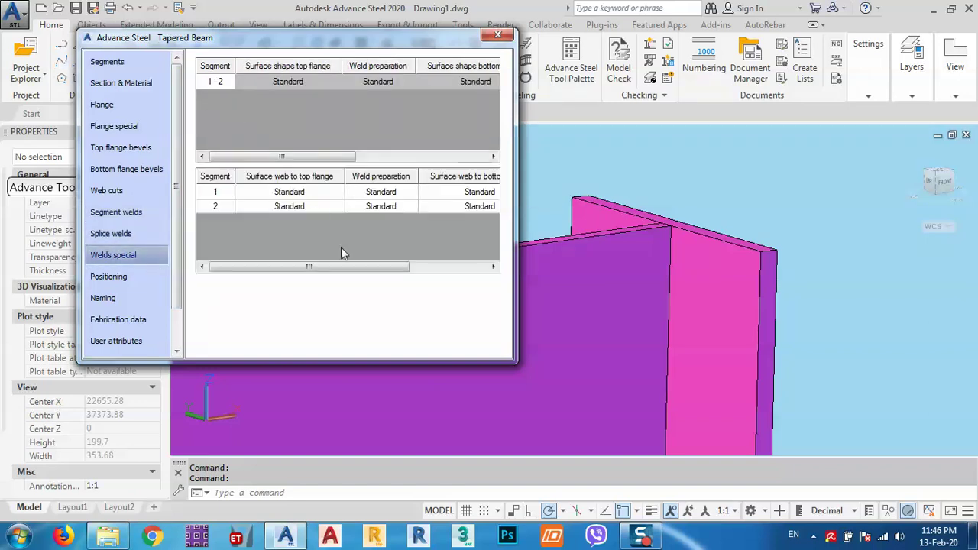
{"action": "left_click", "coordinate": [117, 277]}
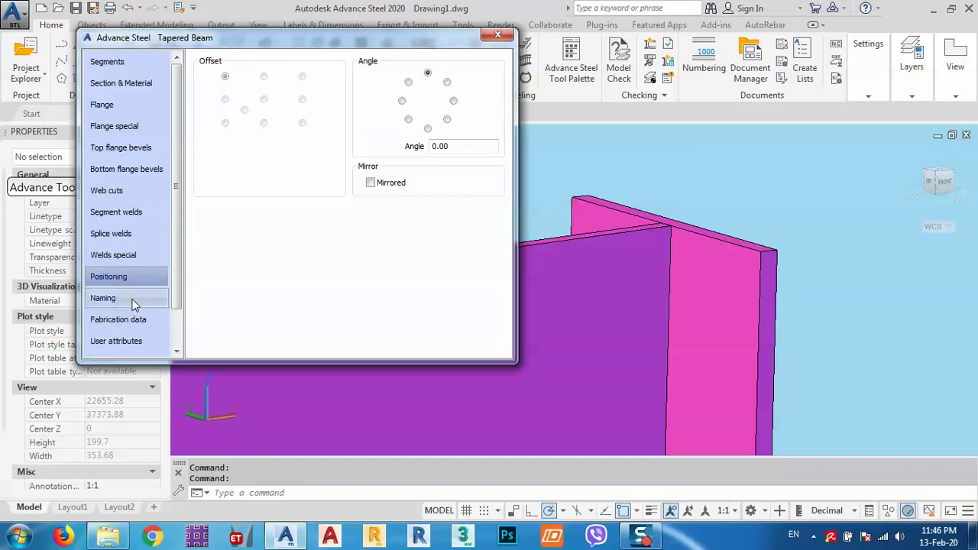
Step: Set the tapered column's model role to Column in its naming properties
{"action": "left_click", "coordinate": [131, 299]}
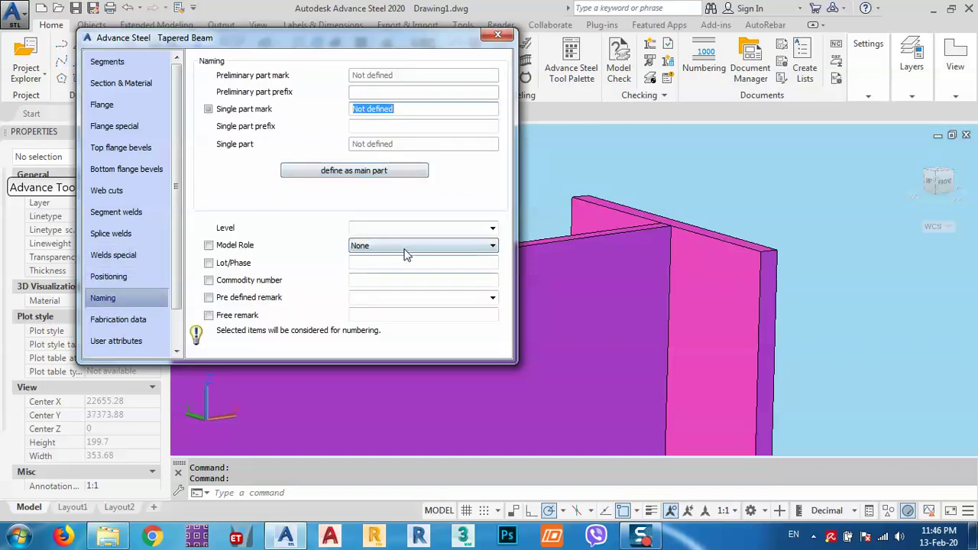
{"action": "left_click", "coordinate": [397, 247]}
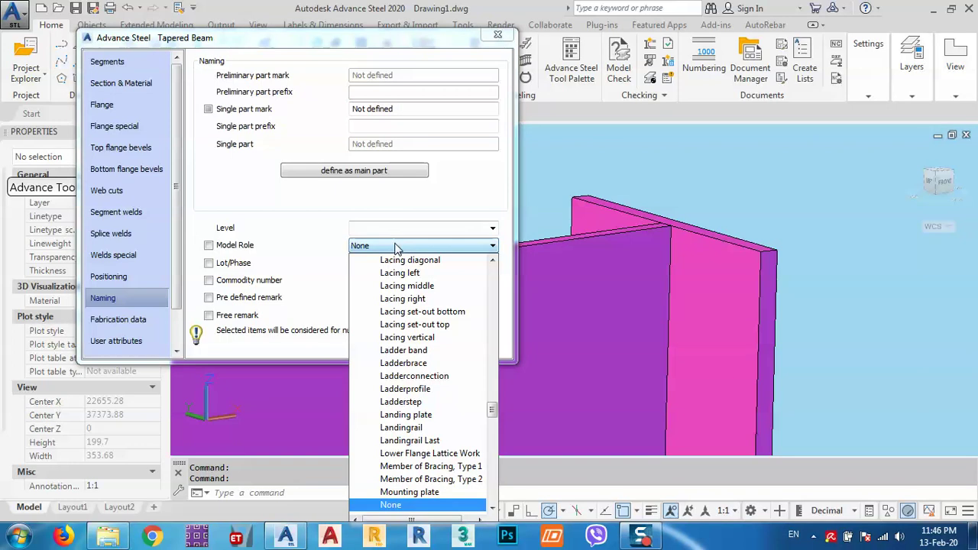
{"action": "key", "text": "c"}
{"action": "left_click", "coordinate": [396, 246]}
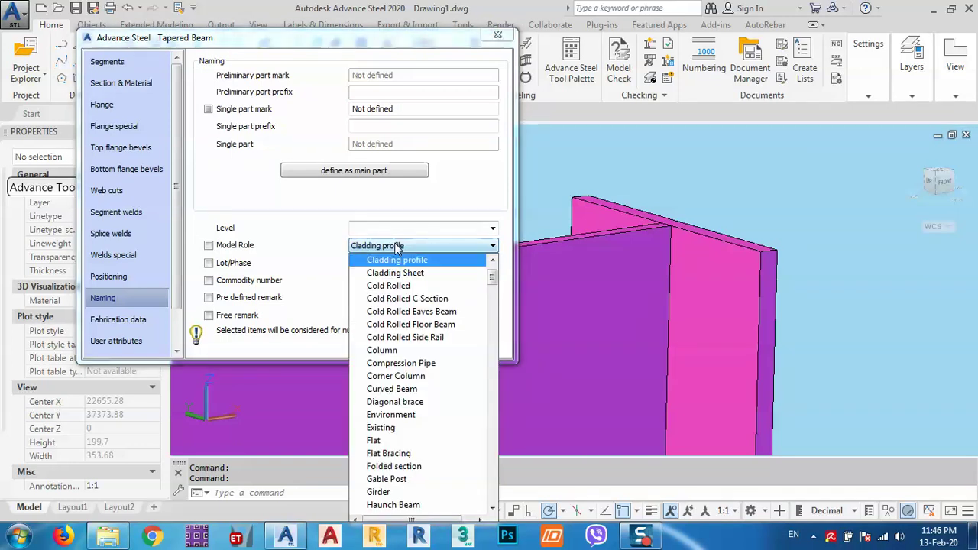
{"action": "left_click", "coordinate": [378, 356]}
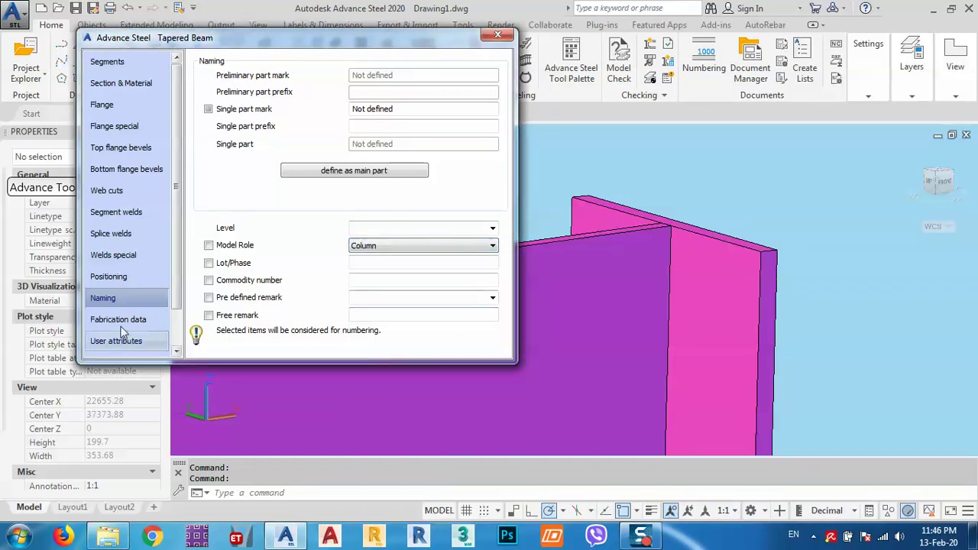
Step: Review the tapered column's fabrication data and user attributes
{"action": "left_click", "coordinate": [141, 317]}
{"action": "left_click_drag", "start_coordinate": [182, 258], "coordinate": [176, 294]}
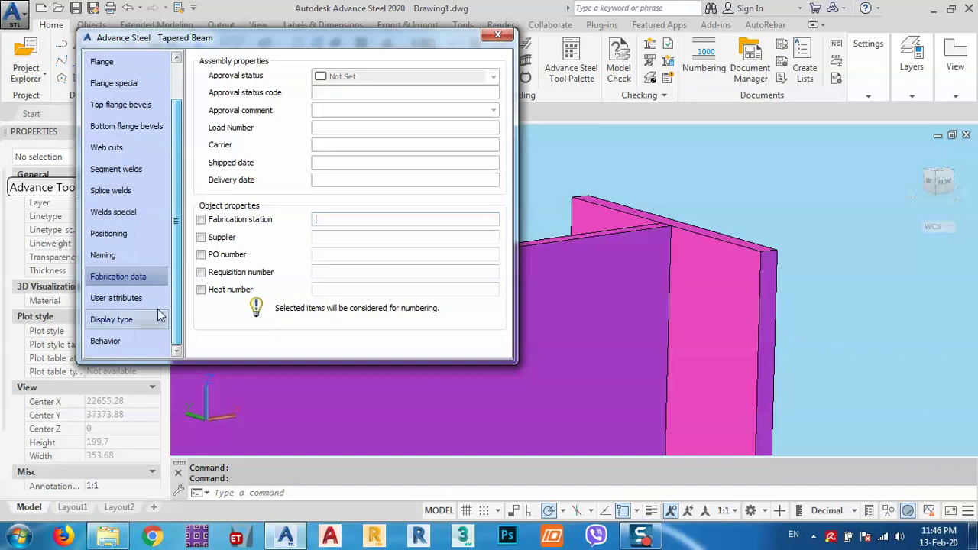
{"action": "left_click", "coordinate": [141, 300]}
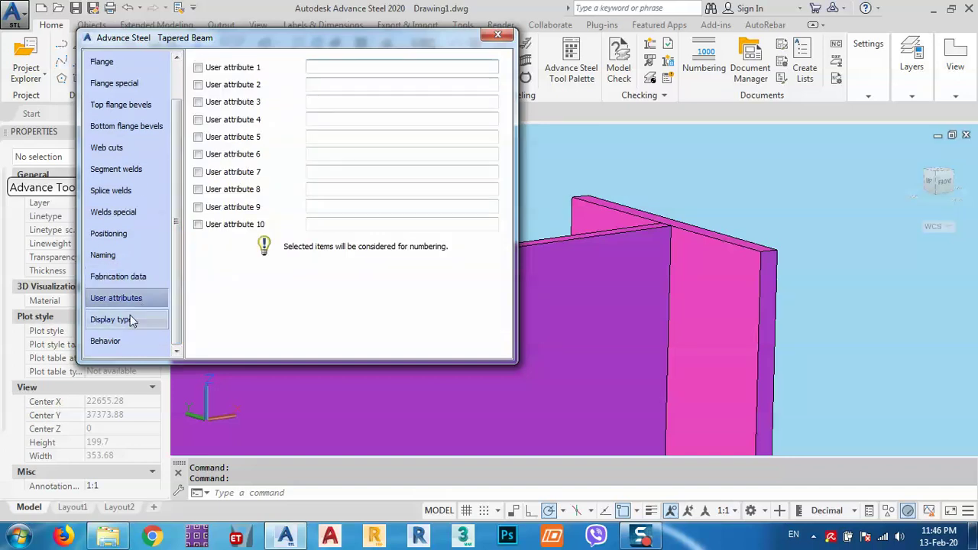
Step: Try the Separated representation on the column, check its behavior settings, and restore the Complete representation
{"action": "left_click", "coordinate": [130, 318]}
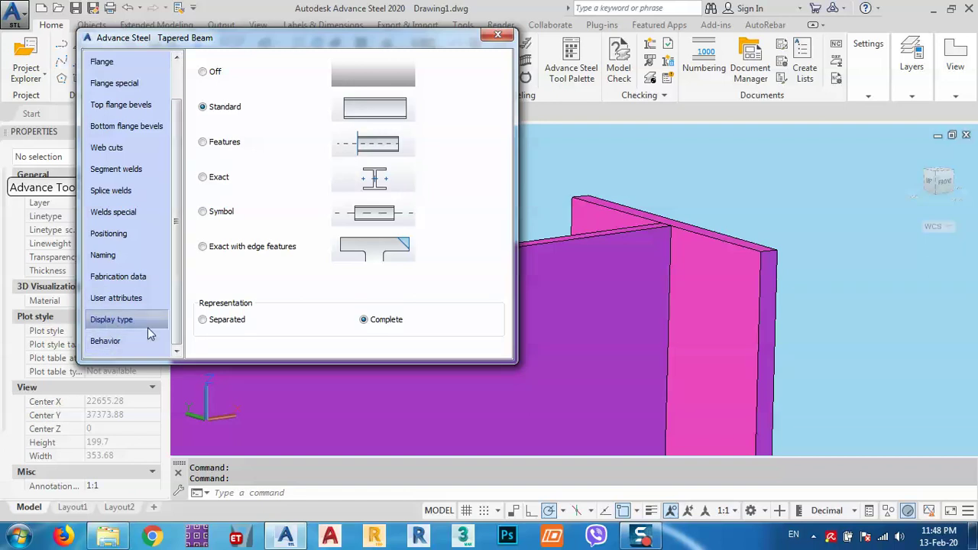
{"action": "left_click", "coordinate": [203, 319]}
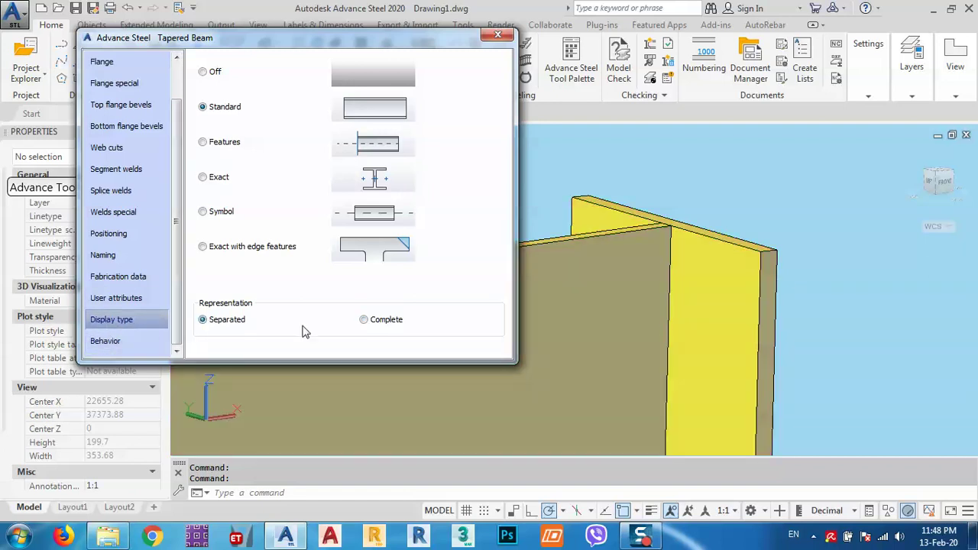
{"action": "scroll", "coordinate": [792, 273], "scroll_direction": "down", "scroll_amount": 3}
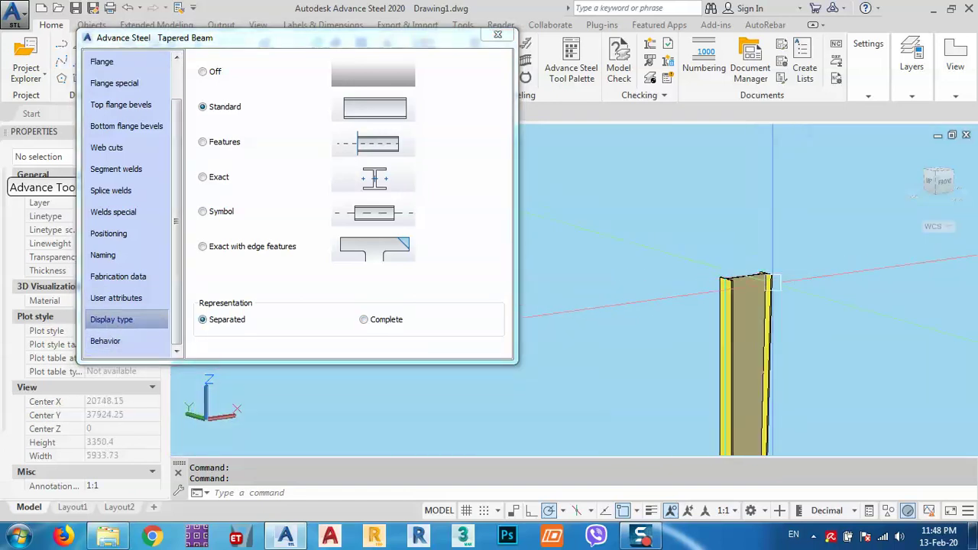
{"action": "scroll", "coordinate": [739, 297], "scroll_direction": "up", "scroll_amount": 2}
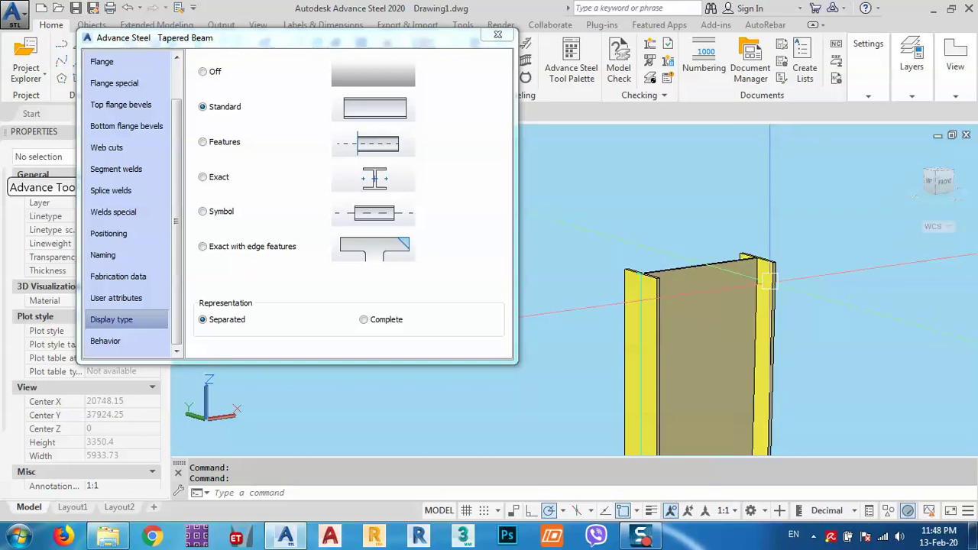
{"action": "left_click", "coordinate": [106, 344]}
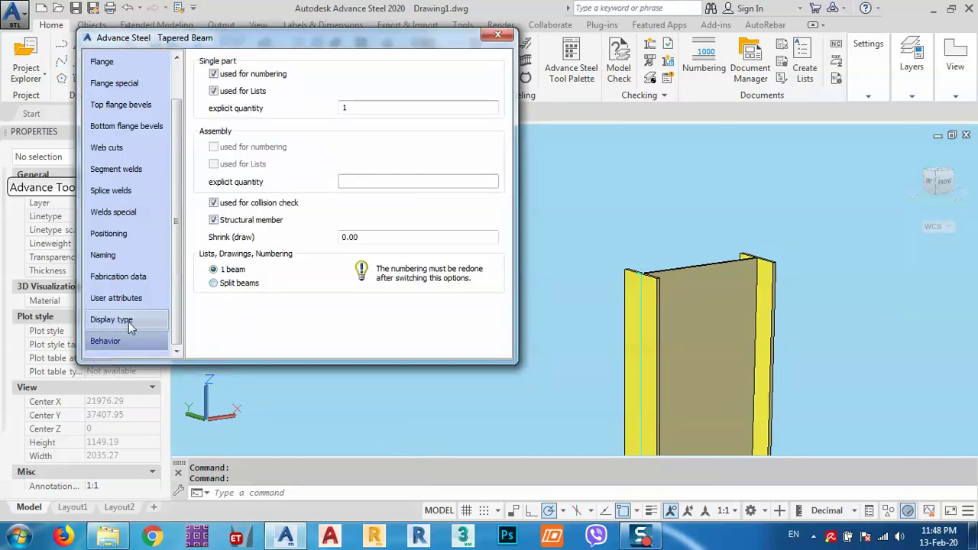
{"action": "left_click", "coordinate": [114, 319]}
{"action": "left_click", "coordinate": [364, 320]}
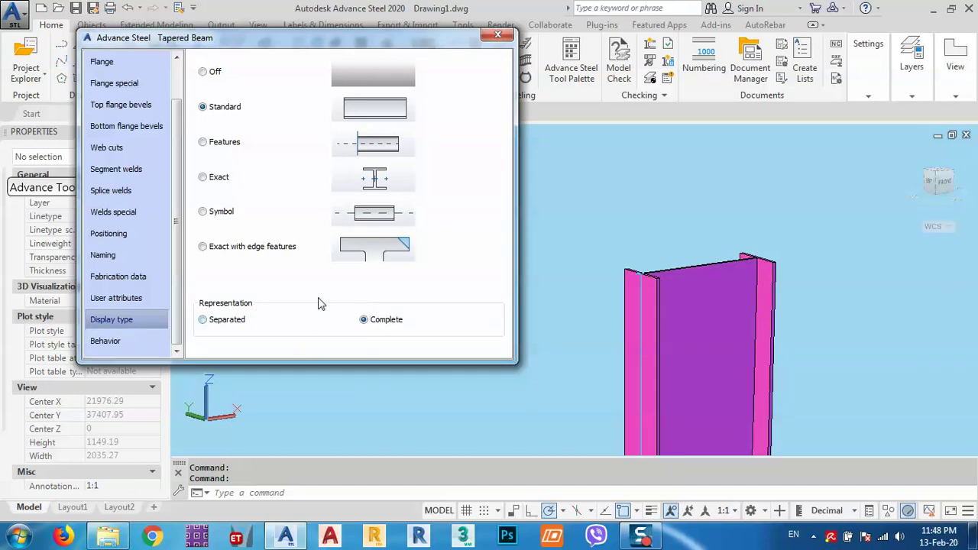
Step: Close the tapered beam properties and select the whole column in the model
{"action": "left_click", "coordinate": [498, 36]}
{"action": "scroll", "coordinate": [557, 234], "scroll_direction": "down", "scroll_amount": 10}
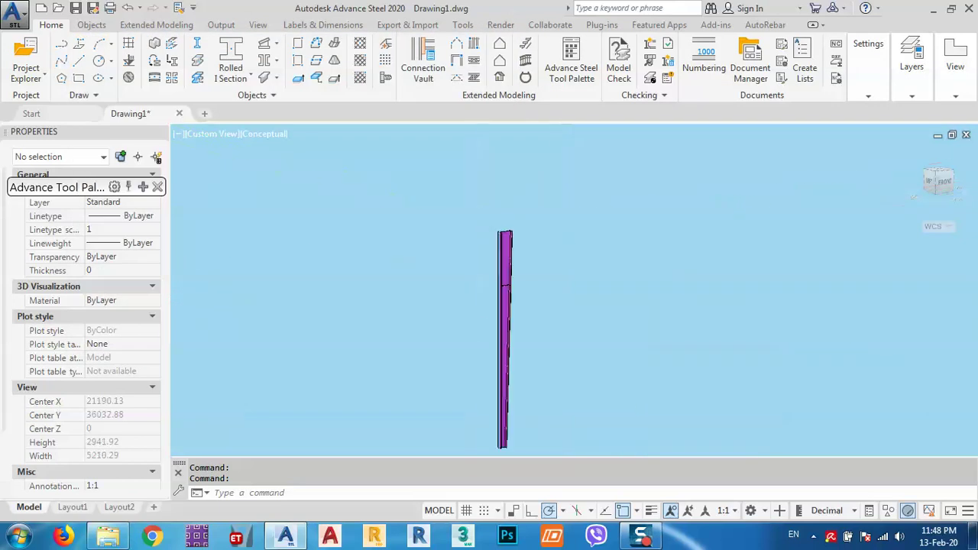
{"action": "left_click", "coordinate": [455, 188]}
{"action": "left_click", "coordinate": [527, 328]}
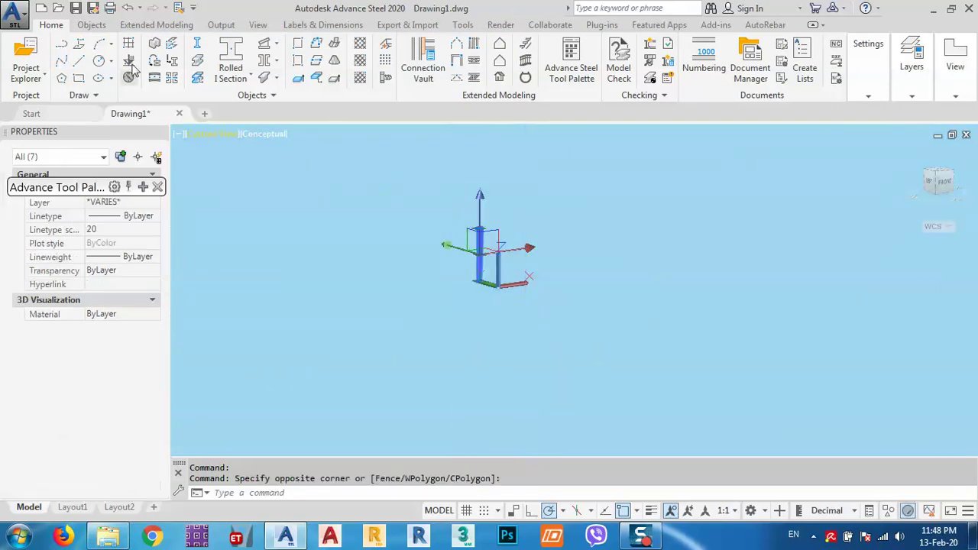
Step: Run part numbering with Process assemblies enabled alongside single parts and the post number method kept at None
{"action": "left_click", "coordinate": [214, 27]}
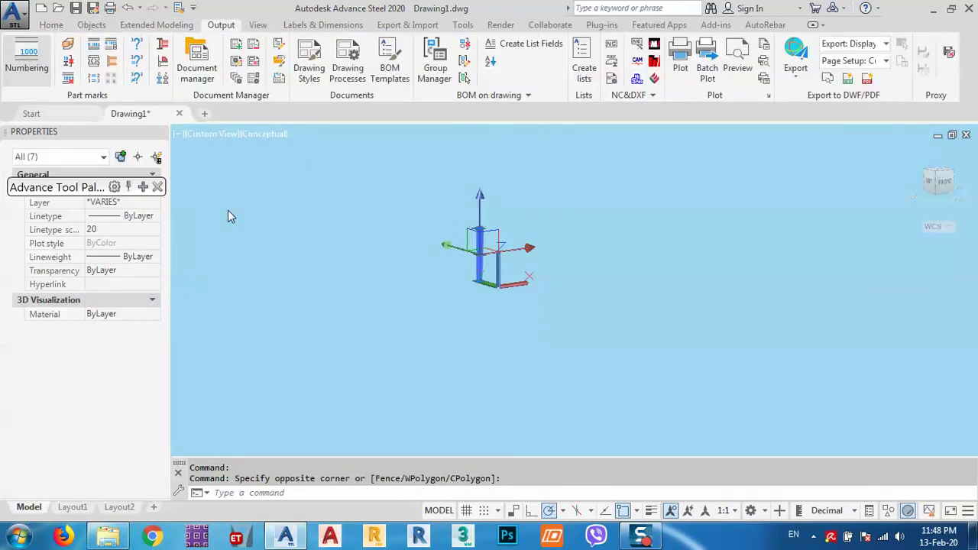
{"action": "left_click", "coordinate": [482, 96]}
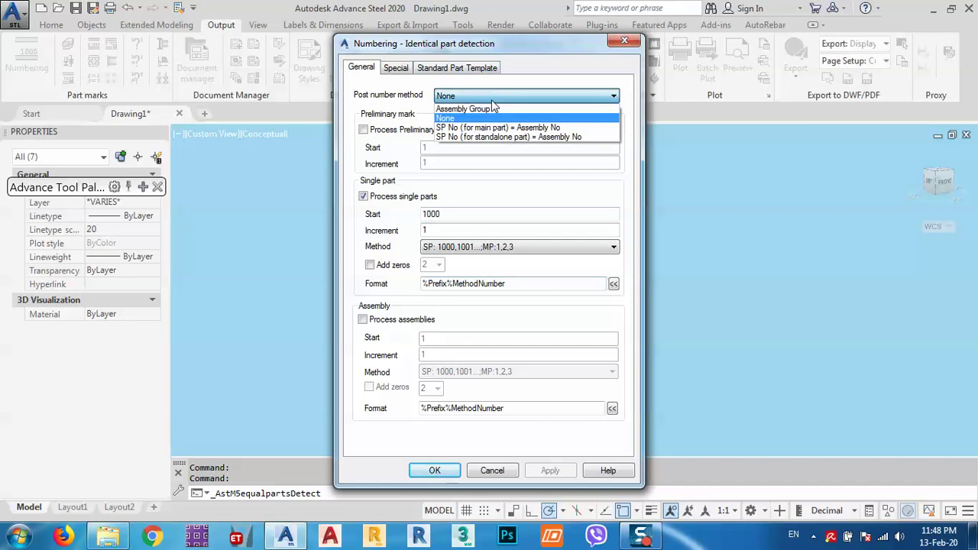
{"action": "left_click", "coordinate": [494, 98]}
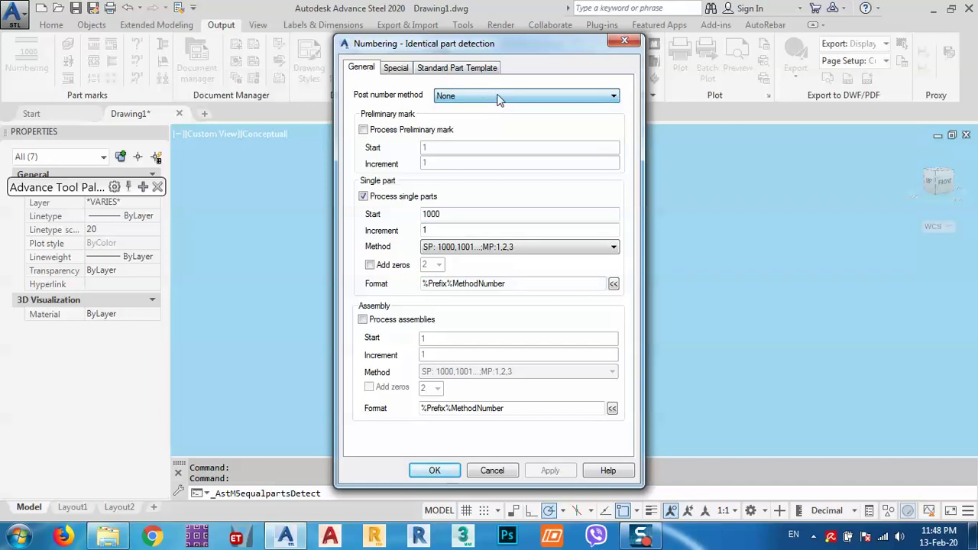
{"action": "left_click", "coordinate": [401, 321]}
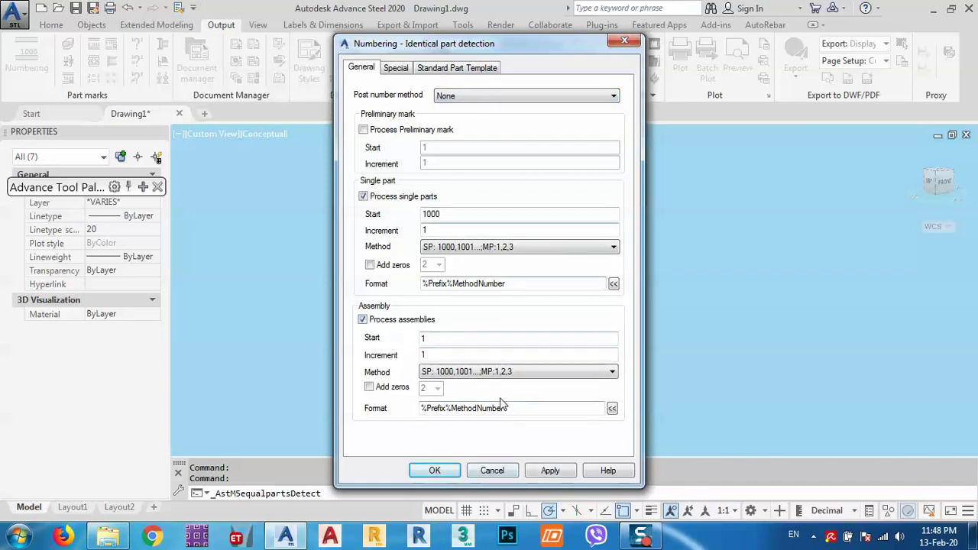
{"action": "left_click", "coordinate": [552, 470]}
{"action": "left_click", "coordinate": [432, 470]}
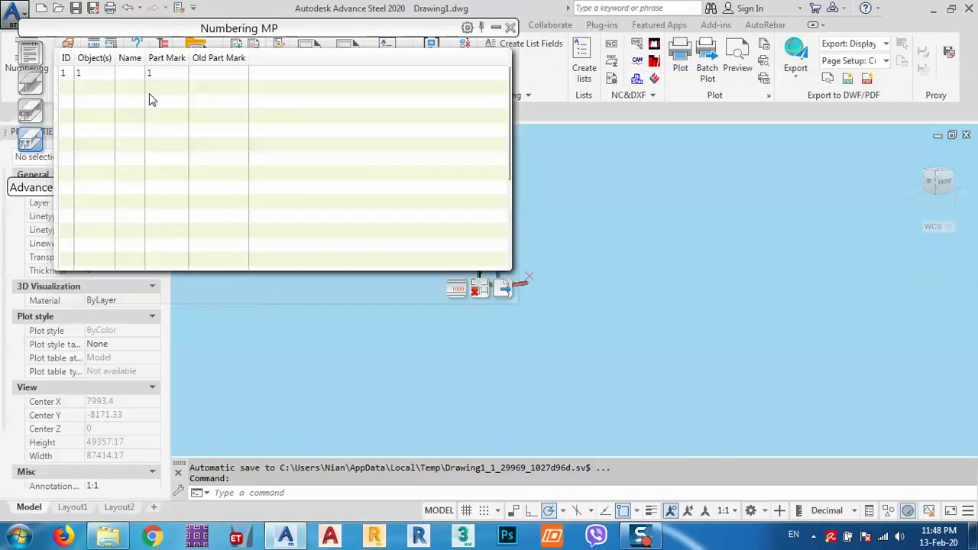
Step: Mark the numbered object in the model from the numbering results, inspect the single part mark, and close the results
{"action": "left_click", "coordinate": [98, 74]}
{"action": "left_click_drag", "start_coordinate": [167, 31], "coordinate": [826, 100]}
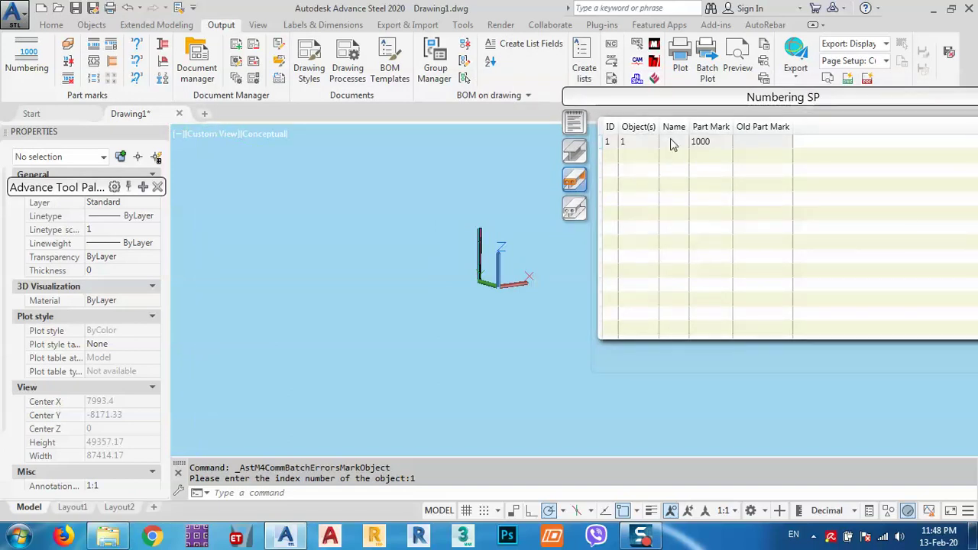
{"action": "key", "text": "Return"}
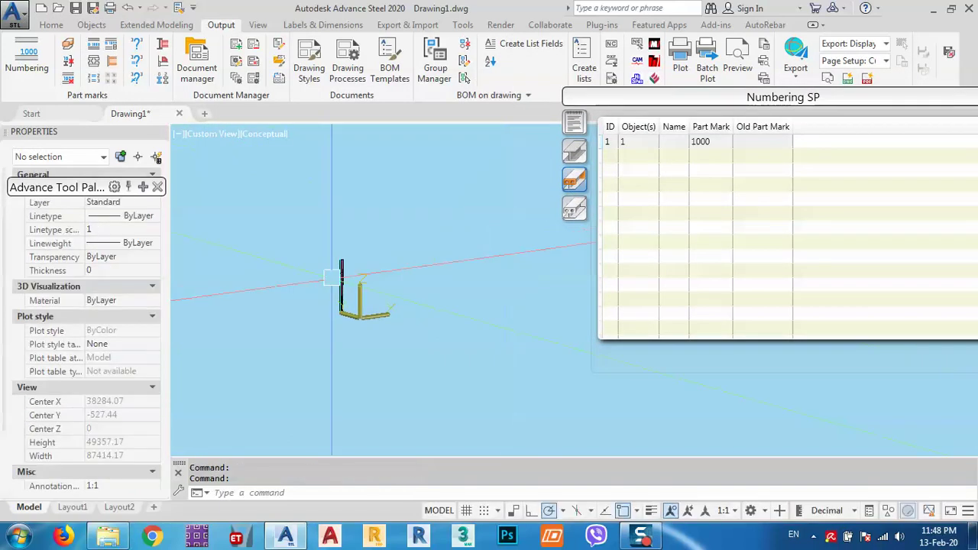
{"action": "middle_click_drag", "start_coordinate": [397, 205], "coordinate": [333, 262]}
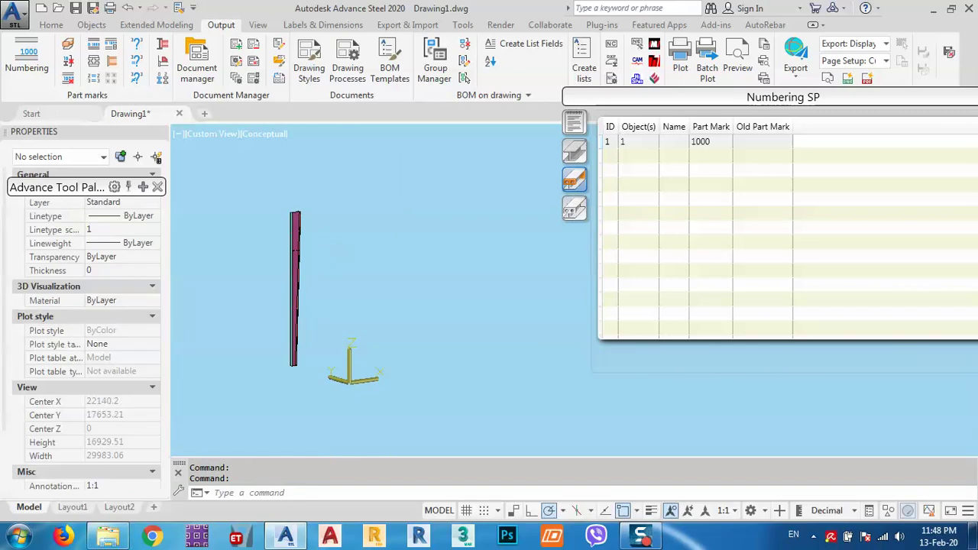
{"action": "double_click", "coordinate": [742, 97]}
{"action": "left_click", "coordinate": [771, 99]}
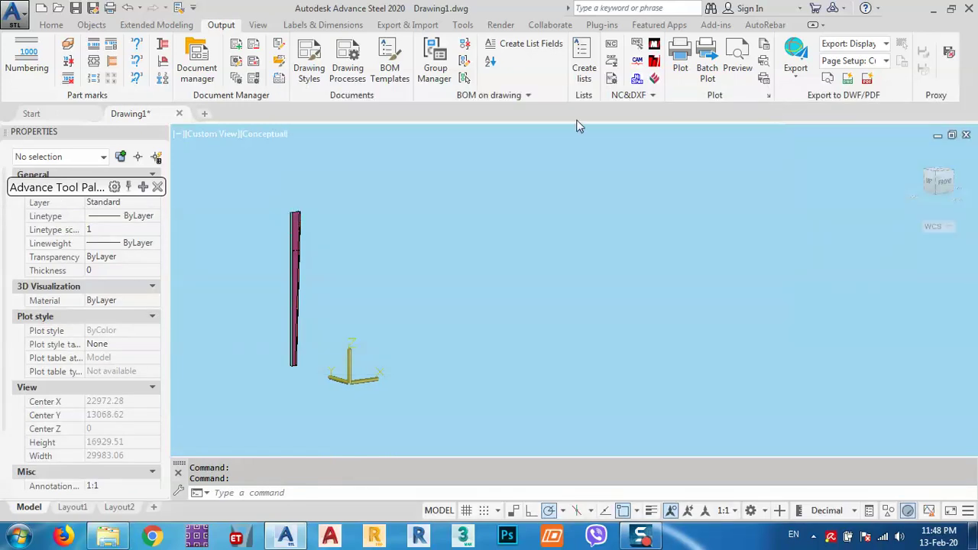
Step: Select the whole column and open the Parts lists category of the BOM templates
{"action": "left_click", "coordinate": [251, 159]}
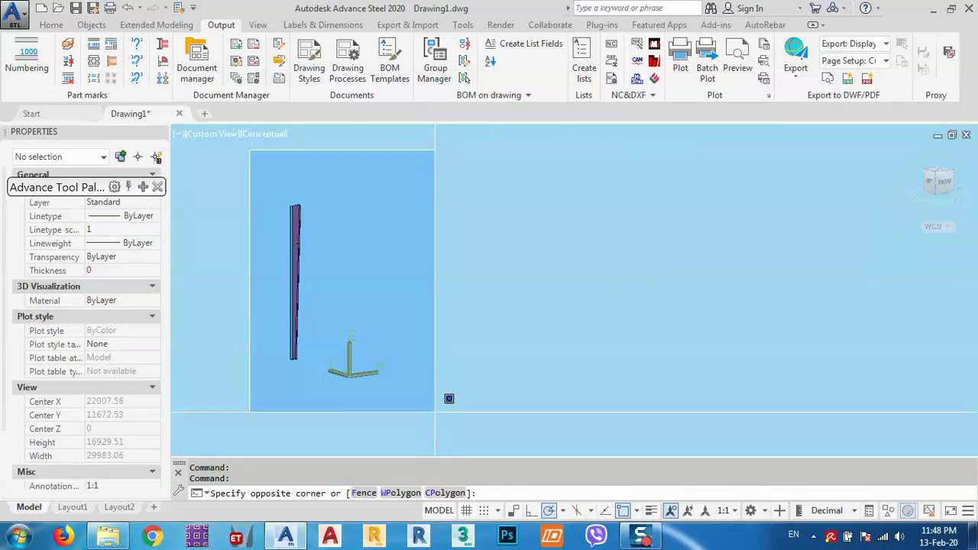
{"action": "left_click", "coordinate": [465, 439]}
{"action": "left_click", "coordinate": [390, 59]}
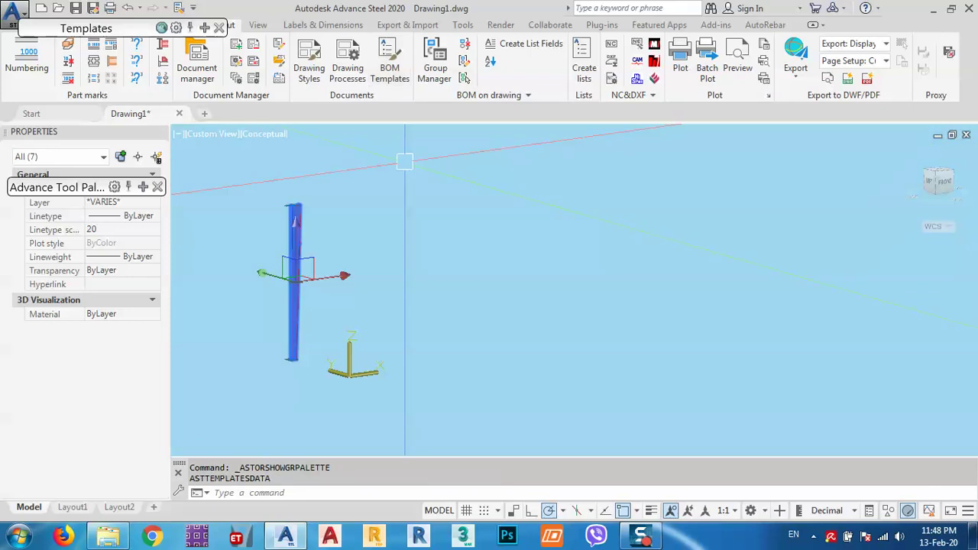
{"action": "mouse_move", "coordinate": [131, 34]}
{"action": "left_click_drag", "start_coordinate": [131, 35], "coordinate": [625, 52]}
{"action": "left_click", "coordinate": [522, 133]}
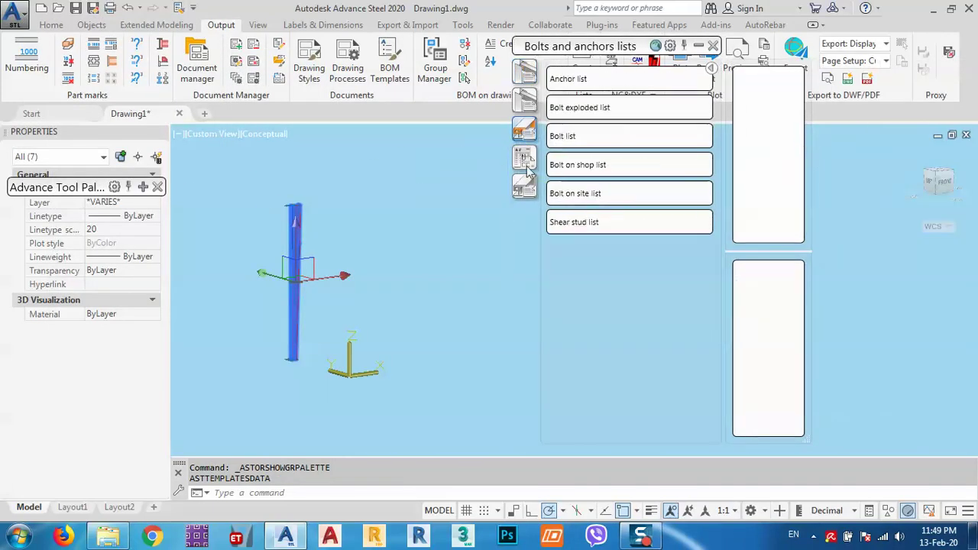
{"action": "left_click", "coordinate": [524, 188]}
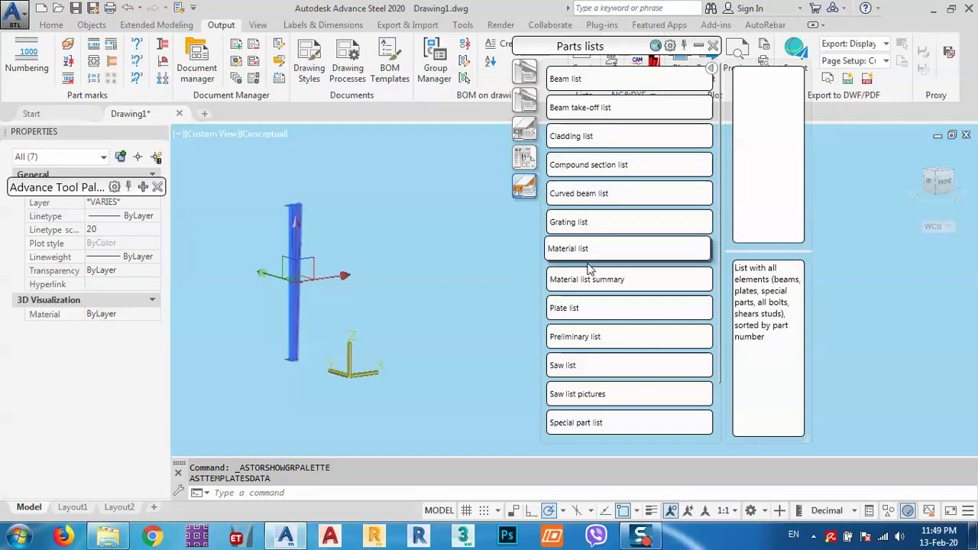
Step: Generate a Plate list for the selected column, review the report preview, and close it without saving
{"action": "left_click", "coordinate": [572, 309]}
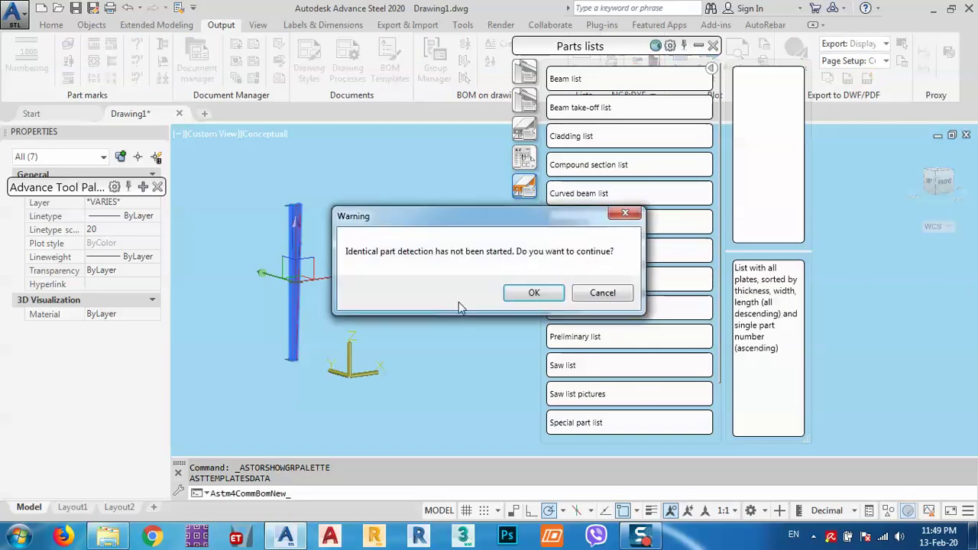
{"action": "left_click", "coordinate": [532, 294]}
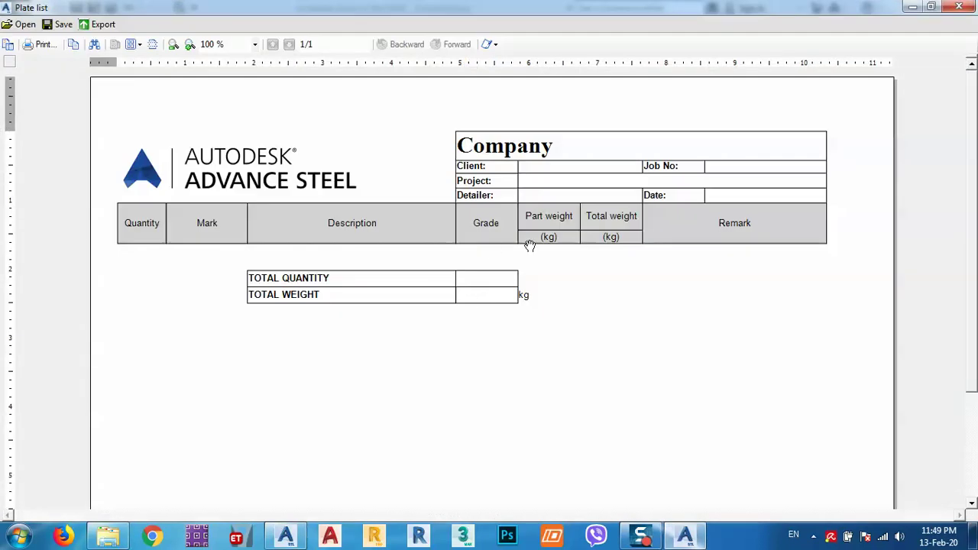
{"action": "scroll", "coordinate": [535, 321], "scroll_direction": "down", "scroll_amount": 1}
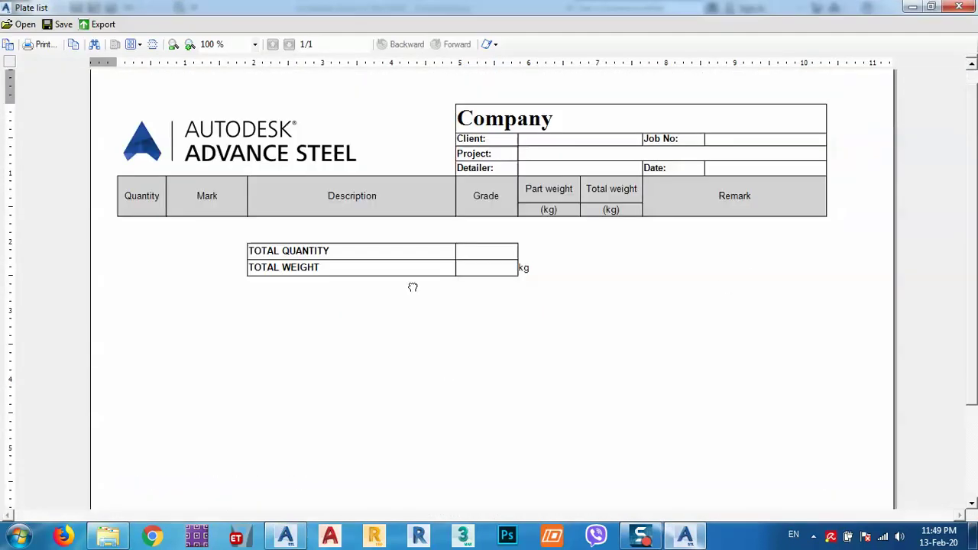
{"action": "scroll", "coordinate": [428, 230], "scroll_direction": "up", "scroll_amount": 1}
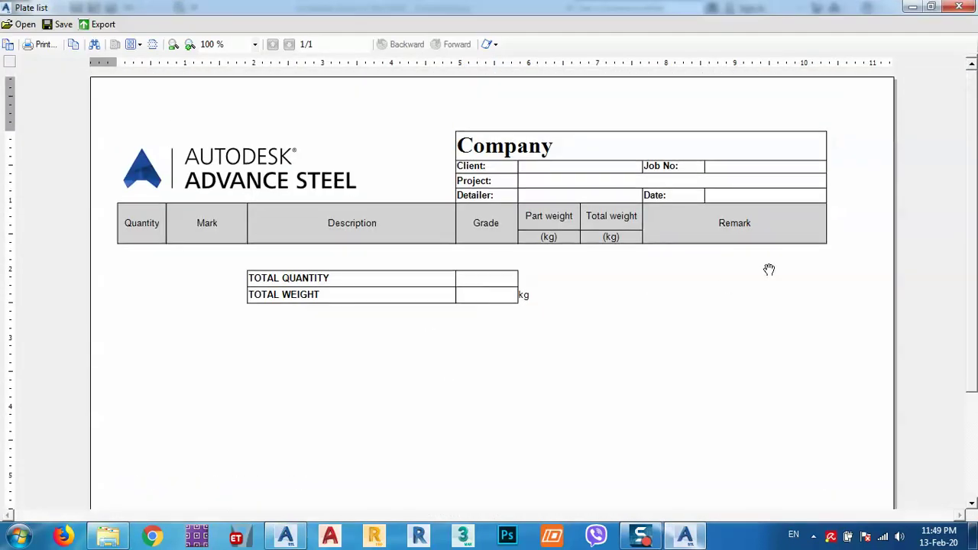
{"action": "left_click", "coordinate": [960, 6]}
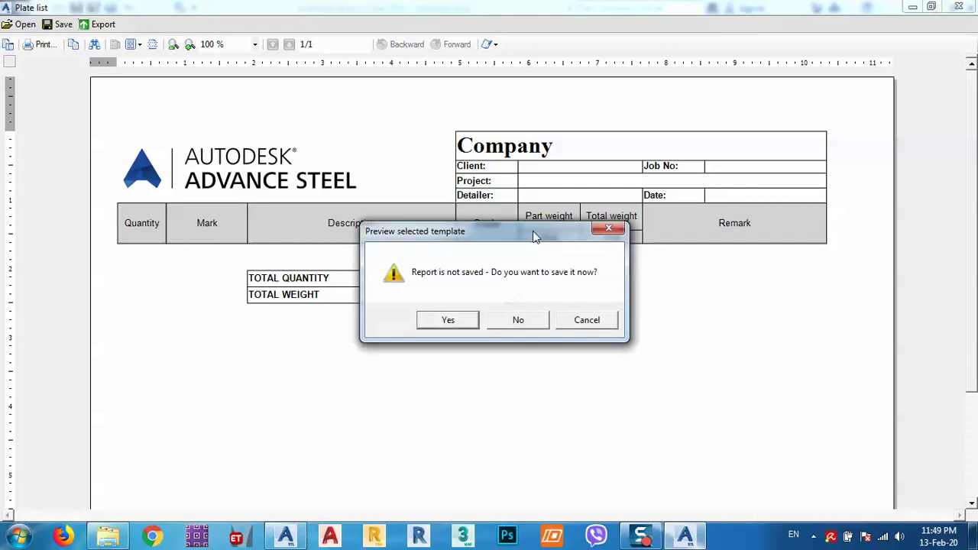
{"action": "left_click", "coordinate": [539, 319]}
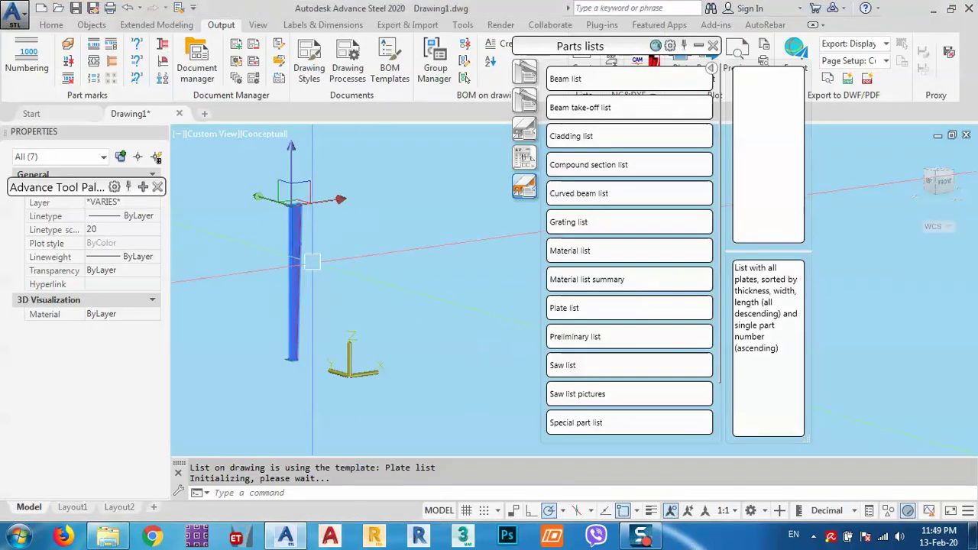
{"action": "key", "text": "Escape"}
{"action": "scroll", "coordinate": [311, 214], "scroll_direction": "up", "scroll_amount": 10}
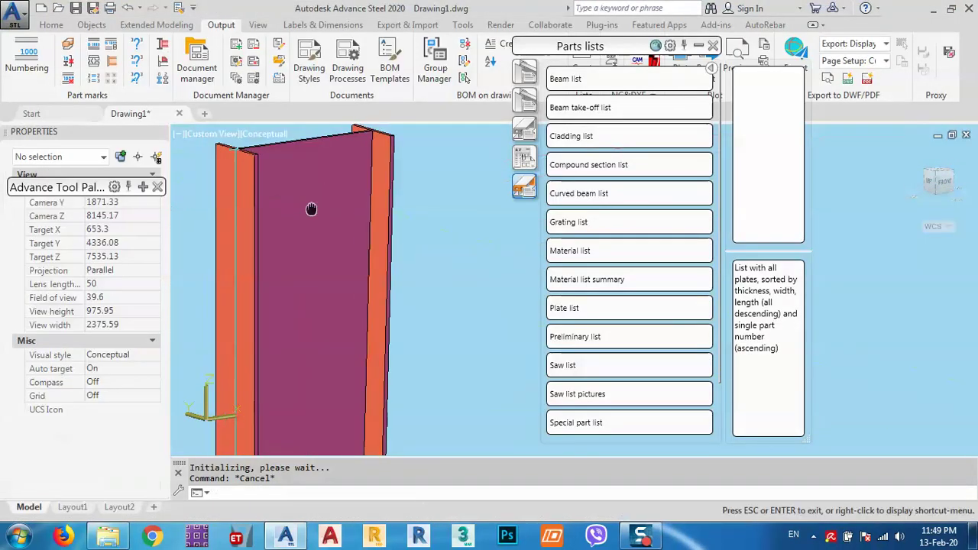
{"action": "middle_click_drag", "start_coordinate": [311, 208], "coordinate": [336, 329]}
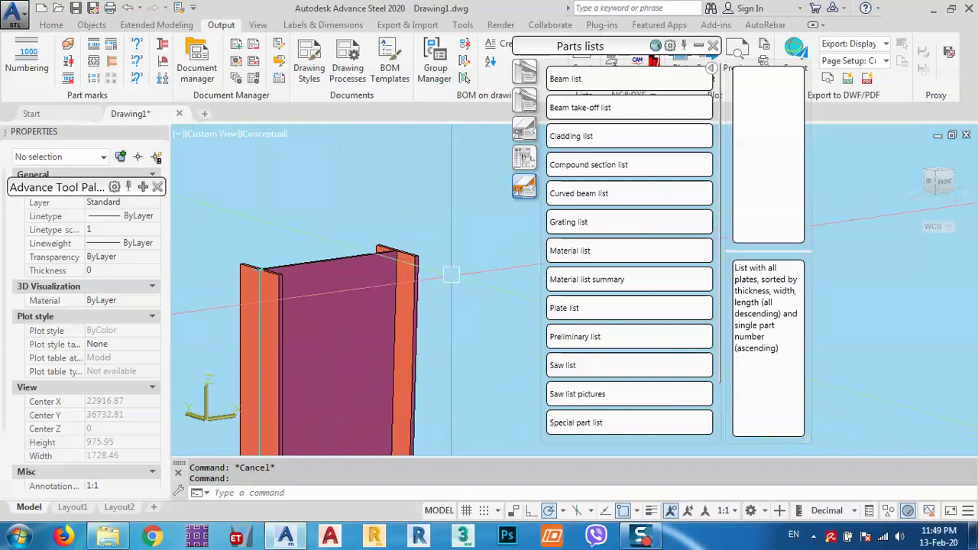
{"action": "scroll", "coordinate": [343, 197], "scroll_direction": "down", "scroll_amount": 6}
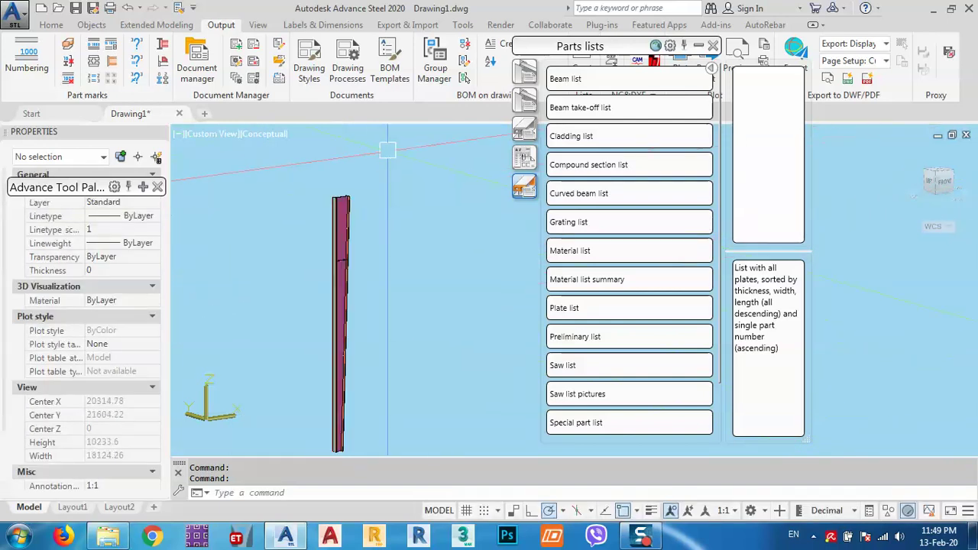
{"action": "left_click", "coordinate": [388, 150]}
{"action": "left_click", "coordinate": [318, 447]}
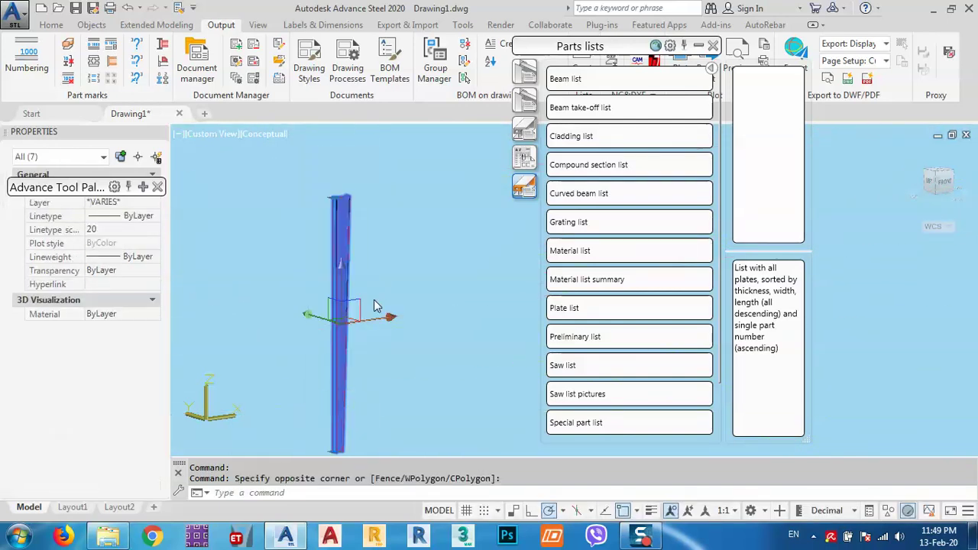
{"action": "key", "text": "Escape"}
Step: Open the column's tapered beam properties and set its display representation to Separated
{"action": "left_click", "coordinate": [338, 222]}
{"action": "scroll", "coordinate": [339, 222], "scroll_direction": "up", "scroll_amount": 5}
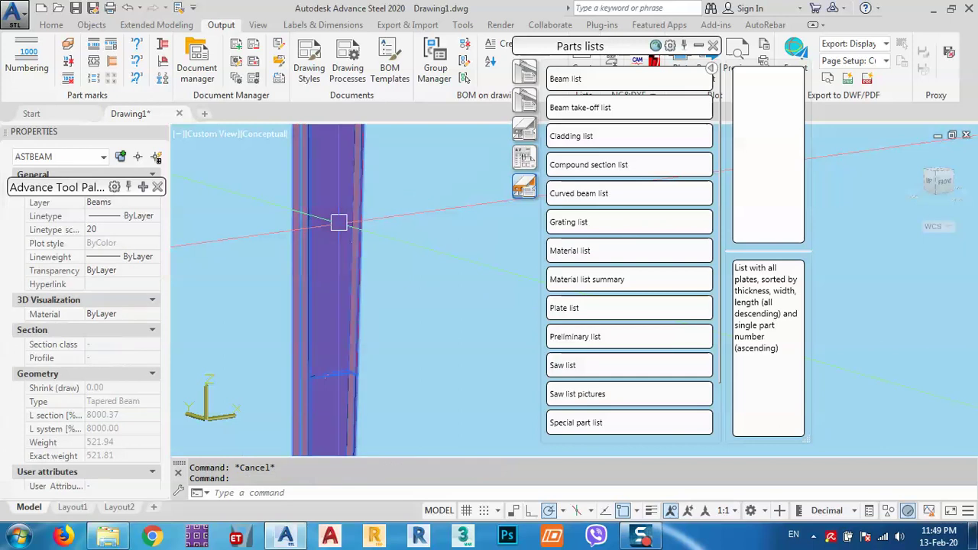
{"action": "right_click", "coordinate": [238, 243]}
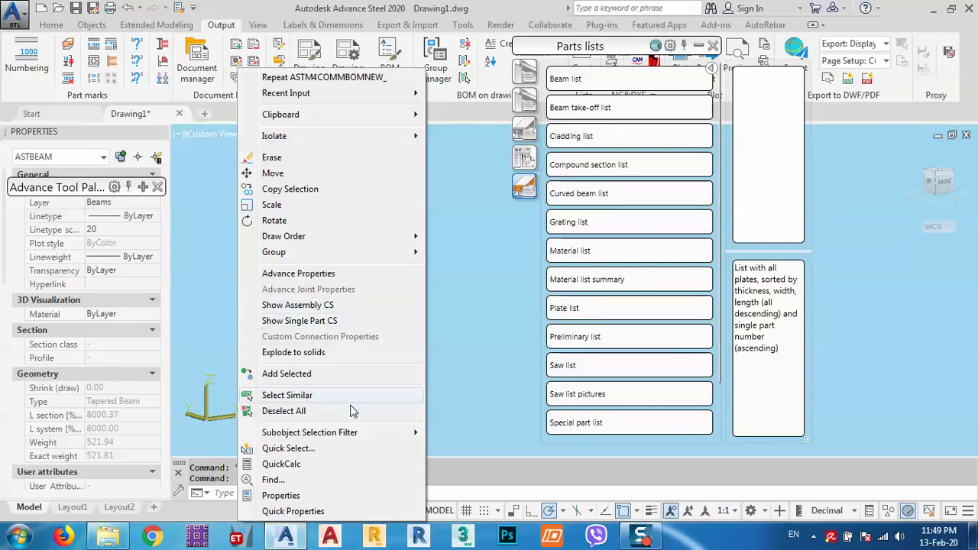
{"action": "left_click", "coordinate": [313, 274]}
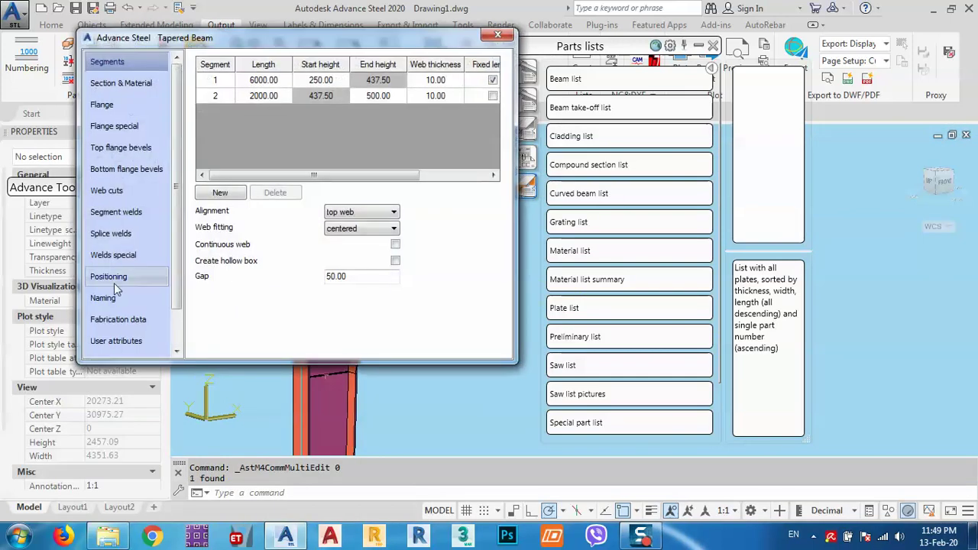
{"action": "scroll", "coordinate": [115, 305], "scroll_direction": "down", "scroll_amount": 1}
{"action": "left_click", "coordinate": [115, 321]}
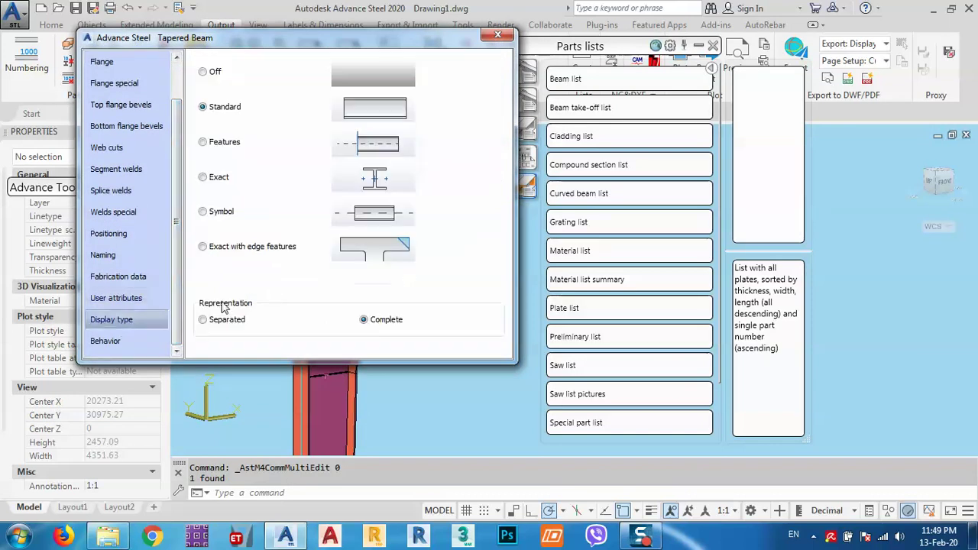
{"action": "left_click_drag", "start_coordinate": [325, 47], "coordinate": [656, 57]}
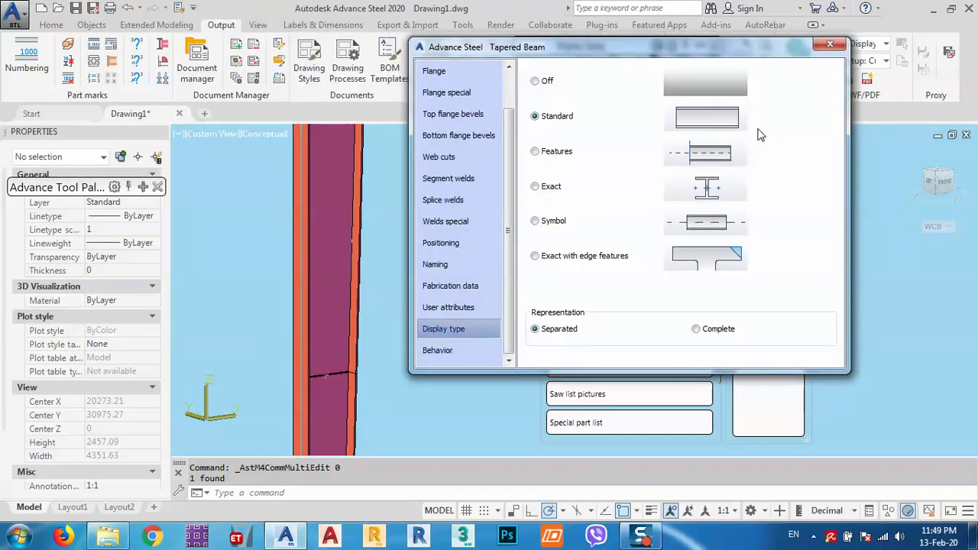
Step: Set the column's Lists, Drawings, Numbering behavior to Split beams and close the properties
{"action": "left_click", "coordinate": [455, 350]}
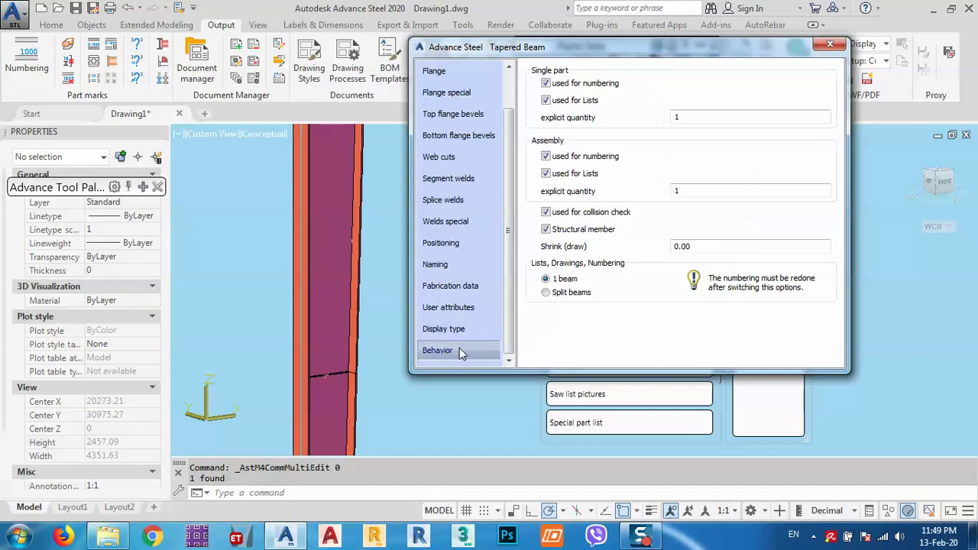
{"action": "left_click", "coordinate": [546, 292]}
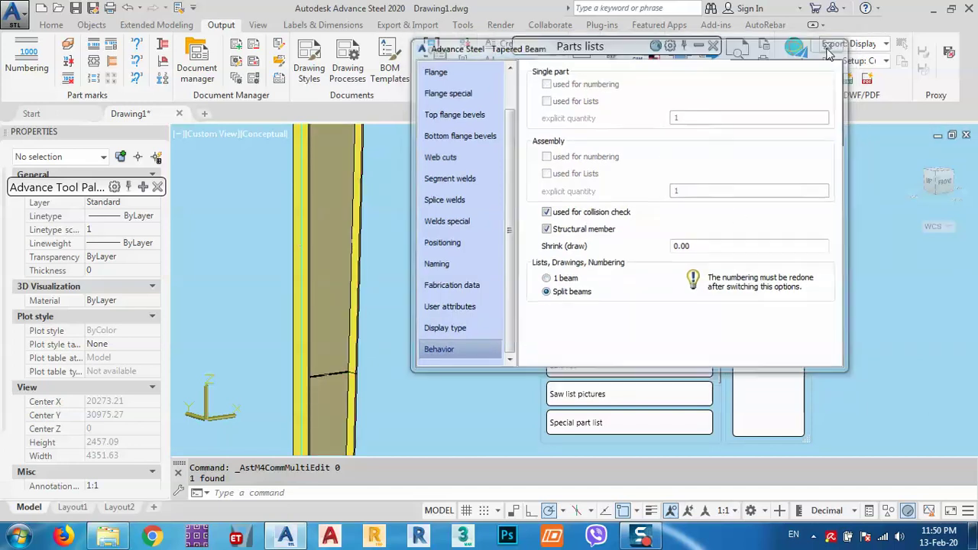
{"action": "left_click", "coordinate": [830, 43]}
Step: Open the compound properties from one of the column's plates and check the behavior and display type settings
{"action": "scroll", "coordinate": [326, 233], "scroll_direction": "down", "scroll_amount": 5}
{"action": "middle_click_drag", "start_coordinate": [326, 233], "coordinate": [332, 264], "text": "shift"}
{"action": "scroll", "coordinate": [332, 273], "scroll_direction": "up", "scroll_amount": 5}
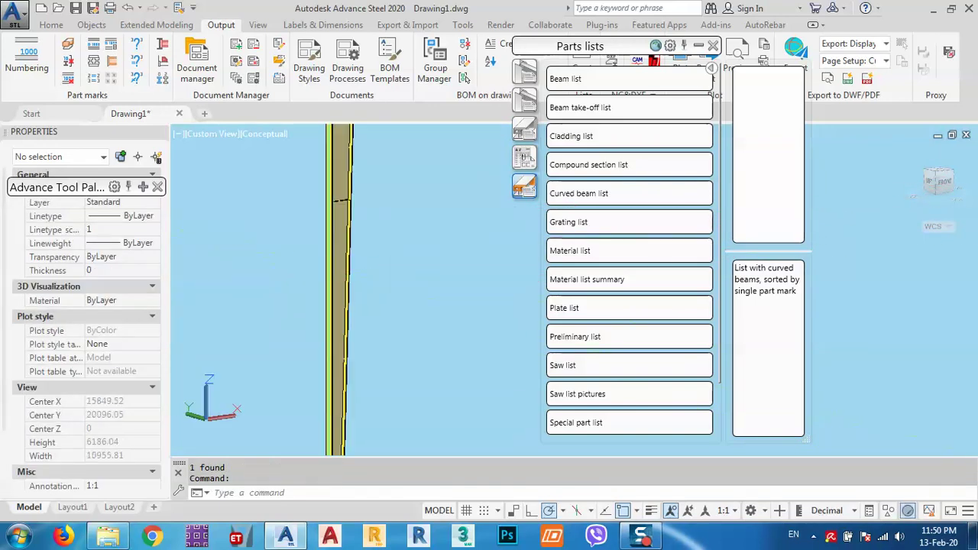
{"action": "left_click", "coordinate": [334, 266]}
{"action": "right_click", "coordinate": [335, 266]}
{"action": "left_click", "coordinate": [324, 289]}
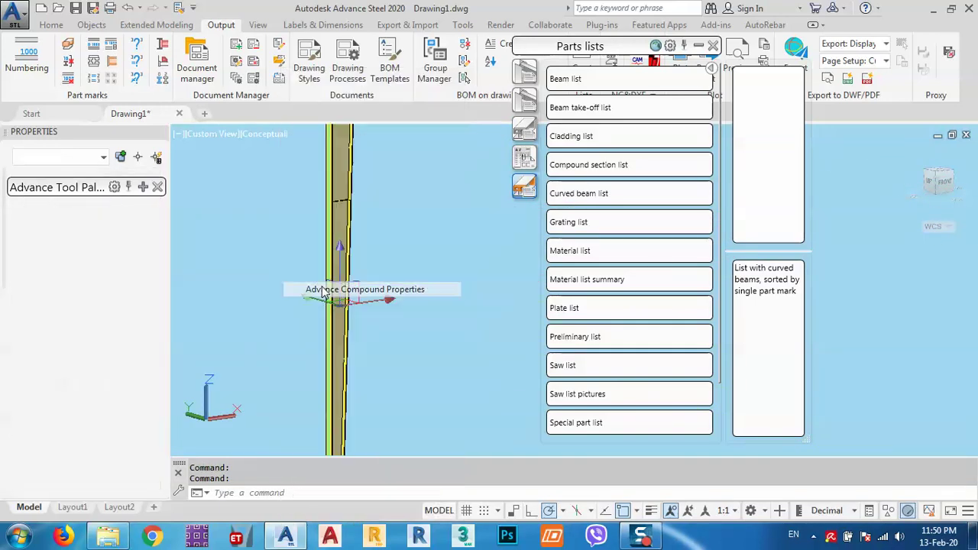
{"action": "scroll", "coordinate": [510, 262], "scroll_direction": "down", "scroll_amount": 1}
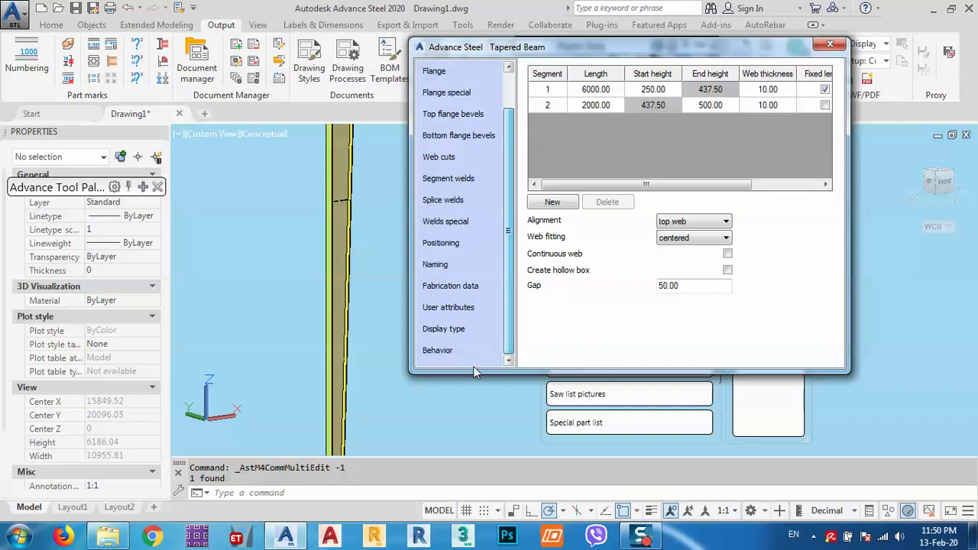
{"action": "left_click", "coordinate": [464, 351]}
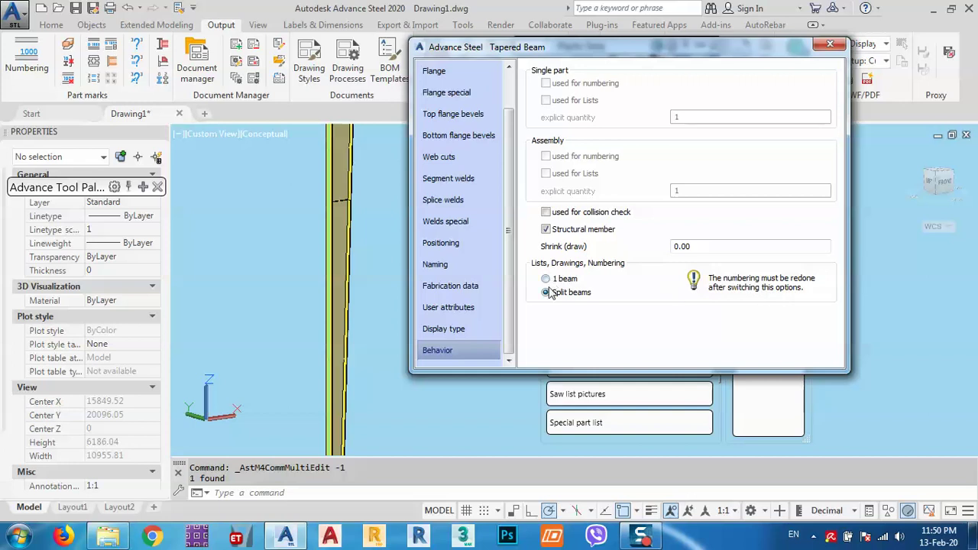
{"action": "left_click", "coordinate": [442, 332]}
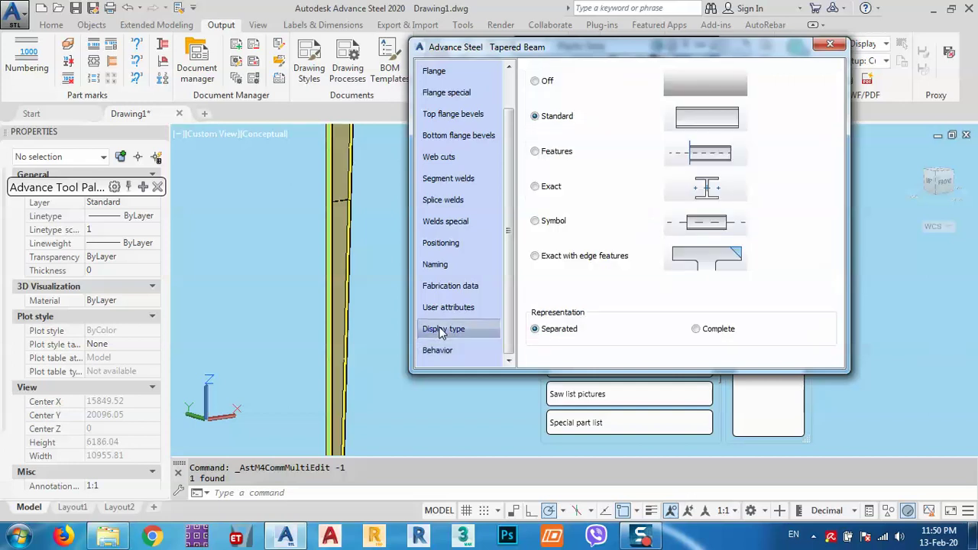
{"action": "left_click", "coordinate": [829, 45]}
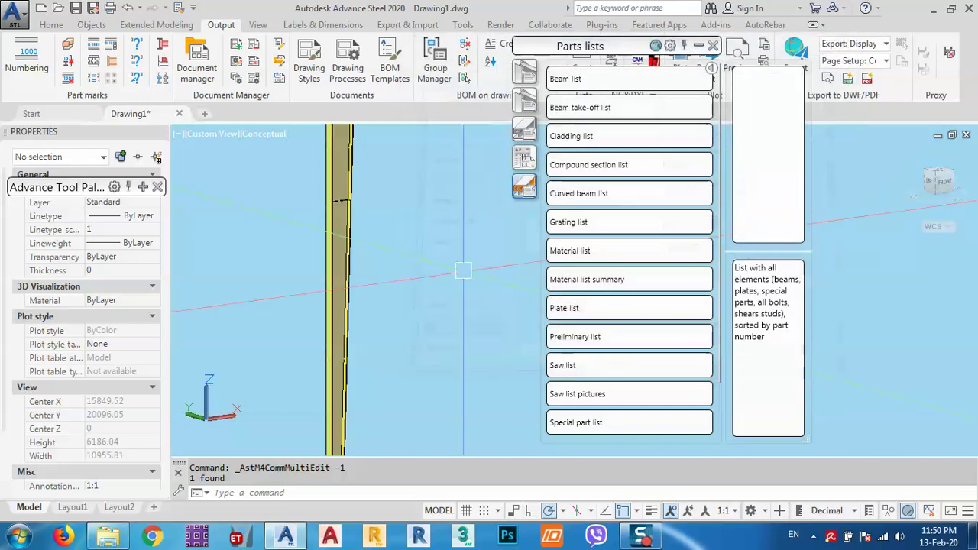
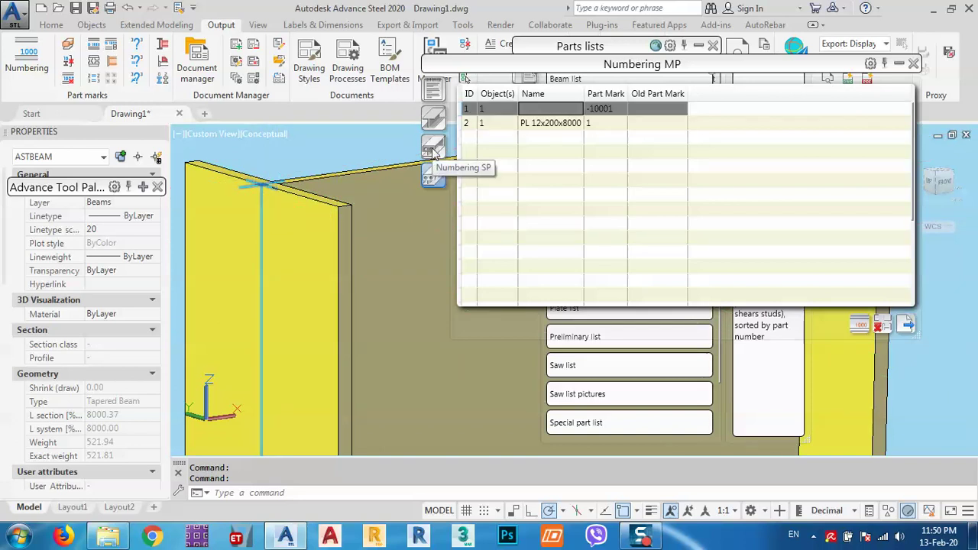
Step: Review the single part numbering results, mark the plates with part marks 1000 to 1004 in the model, and close the results
{"action": "left_click", "coordinate": [433, 152]}
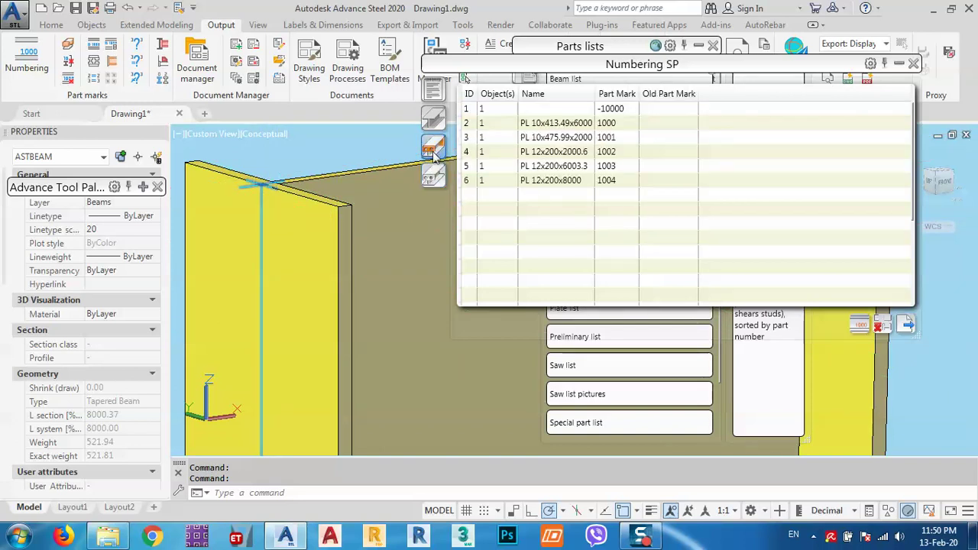
{"action": "left_click", "coordinate": [558, 137]}
{"action": "left_click", "coordinate": [559, 151]}
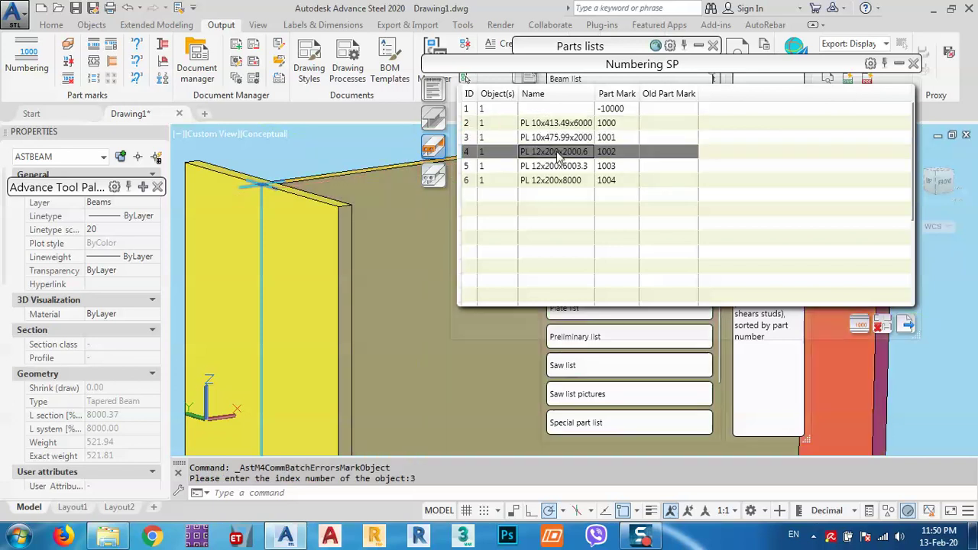
{"action": "left_click", "coordinate": [559, 166]}
{"action": "left_click", "coordinate": [559, 180]}
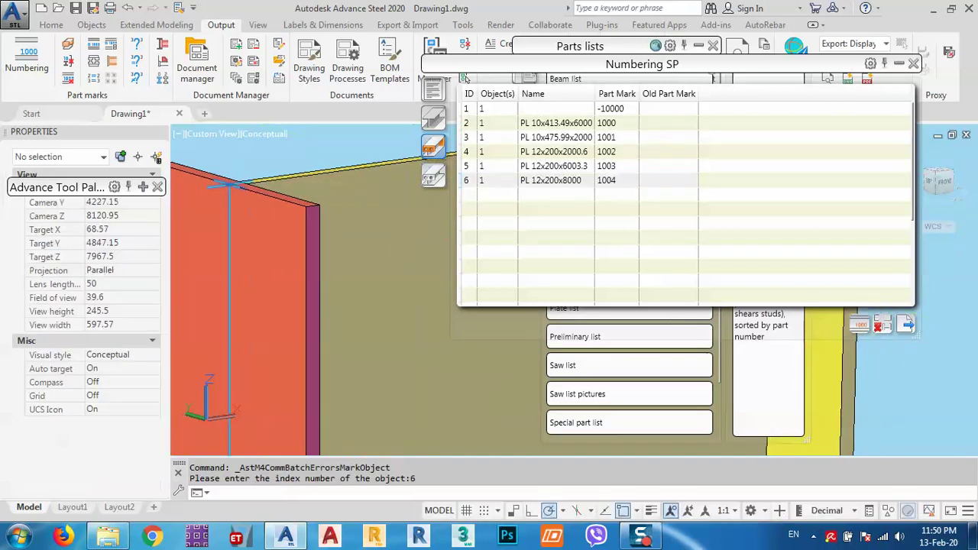
{"action": "left_click", "coordinate": [543, 165]}
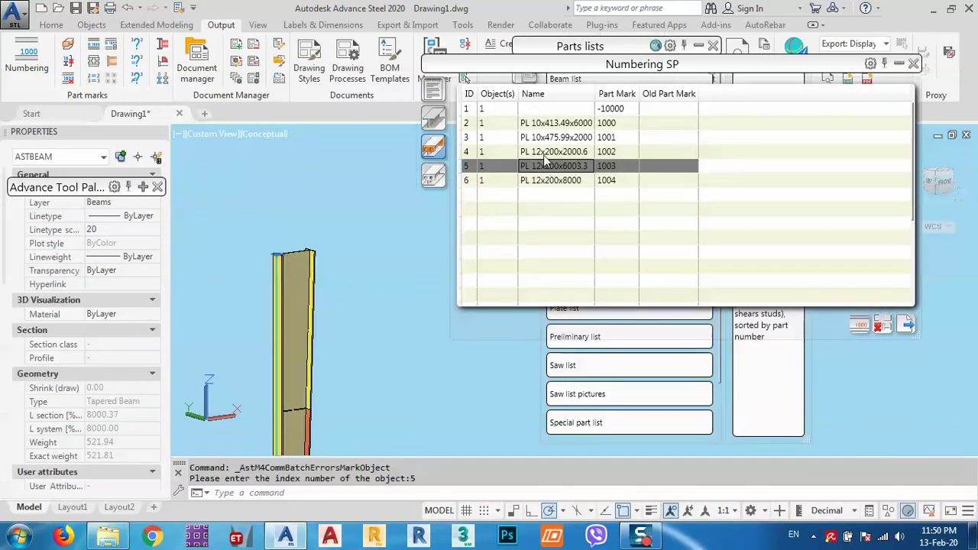
{"action": "left_click", "coordinate": [543, 153]}
{"action": "left_click", "coordinate": [542, 138]}
{"action": "left_click", "coordinate": [541, 127]}
{"action": "left_click", "coordinate": [542, 138]}
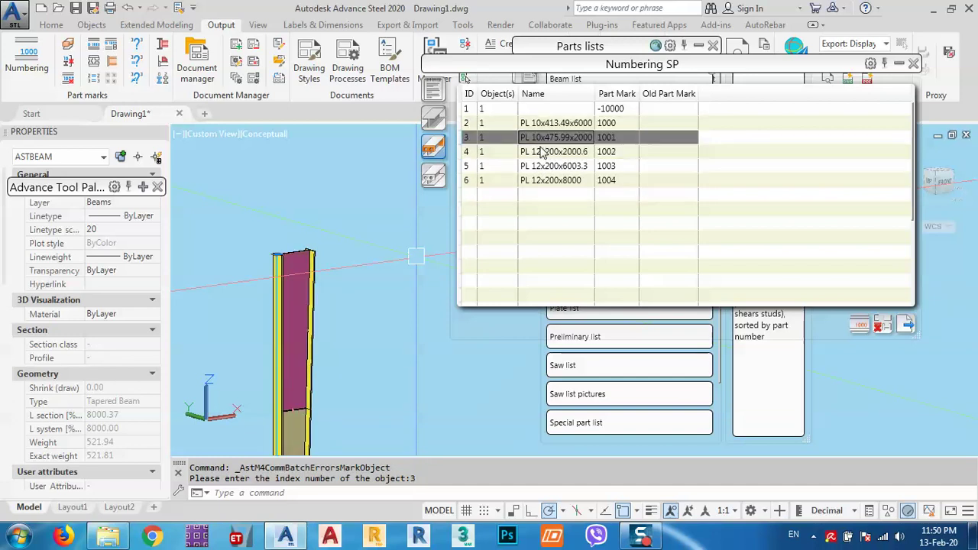
{"action": "left_click", "coordinate": [543, 151]}
{"action": "left_click", "coordinate": [542, 166]}
{"action": "left_click", "coordinate": [913, 64]}
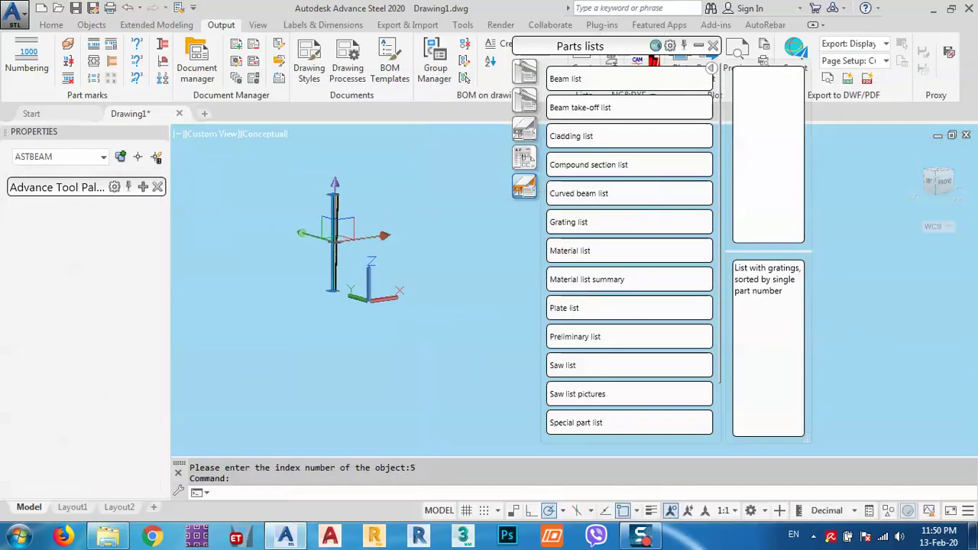
Step: Select the whole column, generate its Plate list, and close the report without saving it
{"action": "left_click", "coordinate": [183, 138]}
{"action": "left_click", "coordinate": [410, 360]}
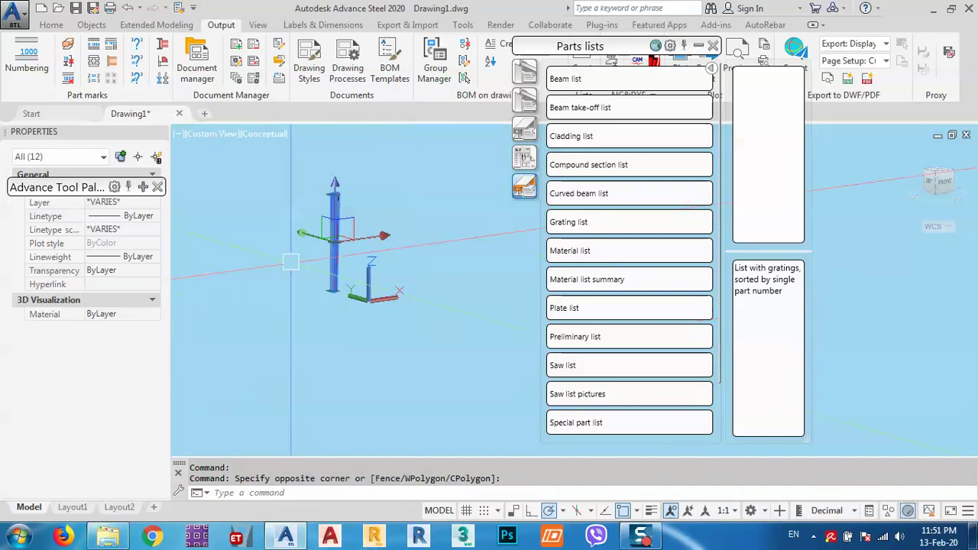
{"action": "left_click", "coordinate": [574, 309]}
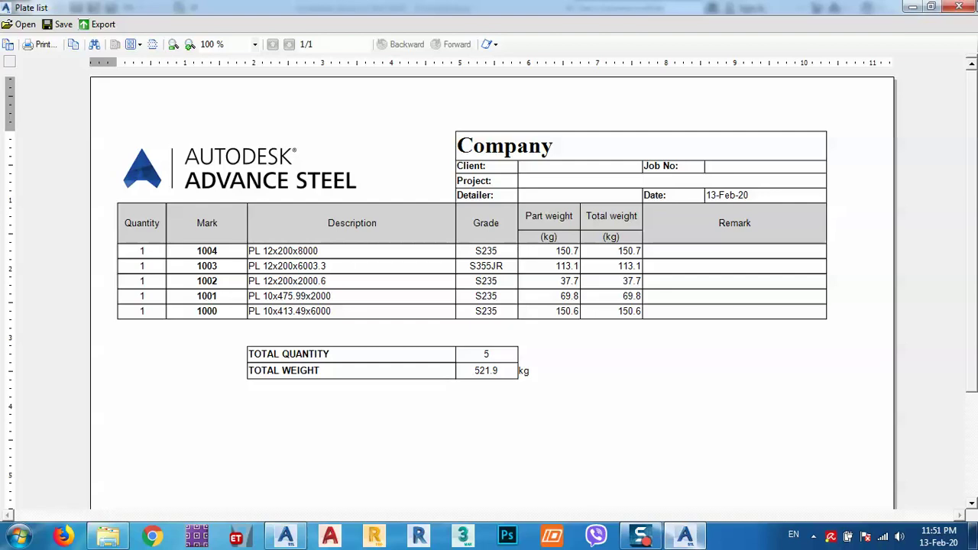
{"action": "left_click", "coordinate": [960, 6]}
{"action": "left_click", "coordinate": [505, 321]}
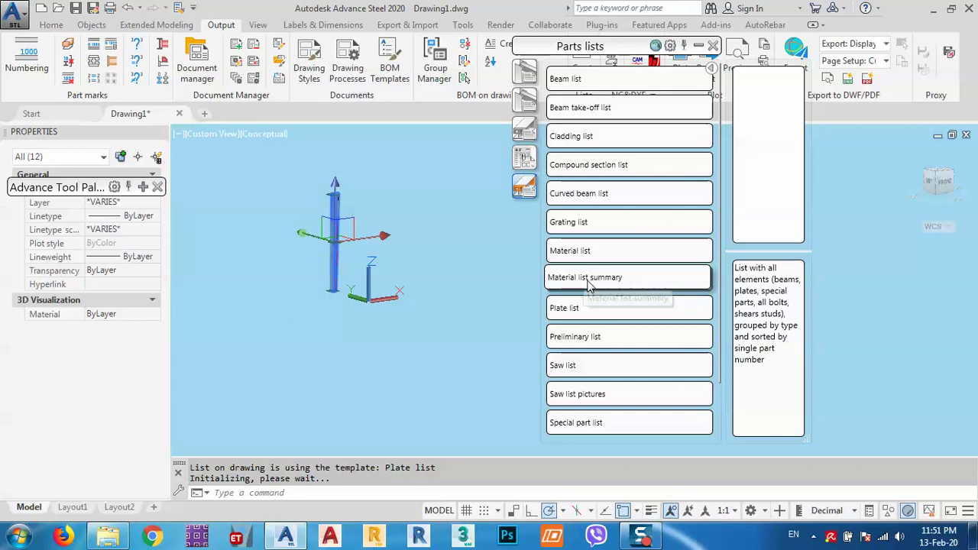
Step: Generate the Material list summary for the selected column, review its plate groups and totals, and close the report without saving
{"action": "left_click", "coordinate": [588, 283]}
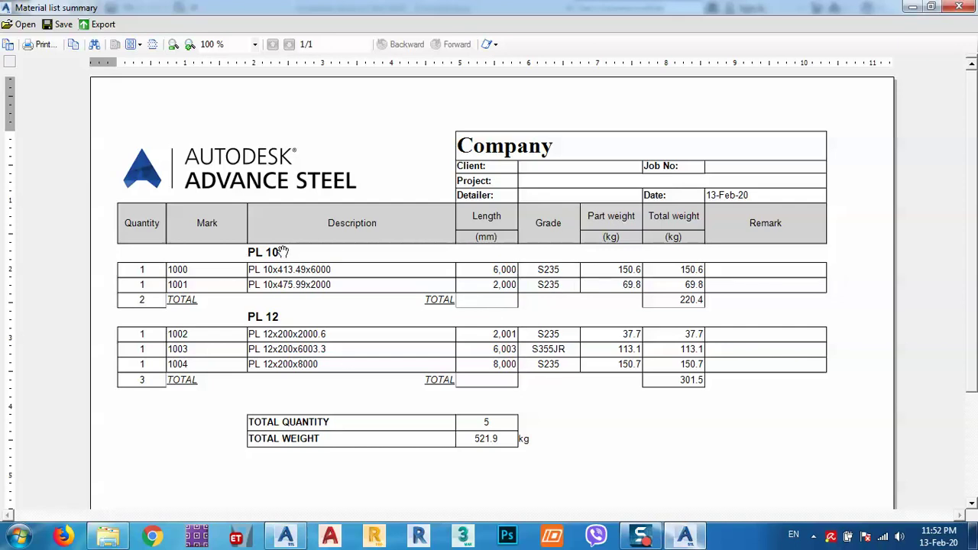
{"action": "scroll", "coordinate": [267, 278], "scroll_direction": "down", "scroll_amount": 1}
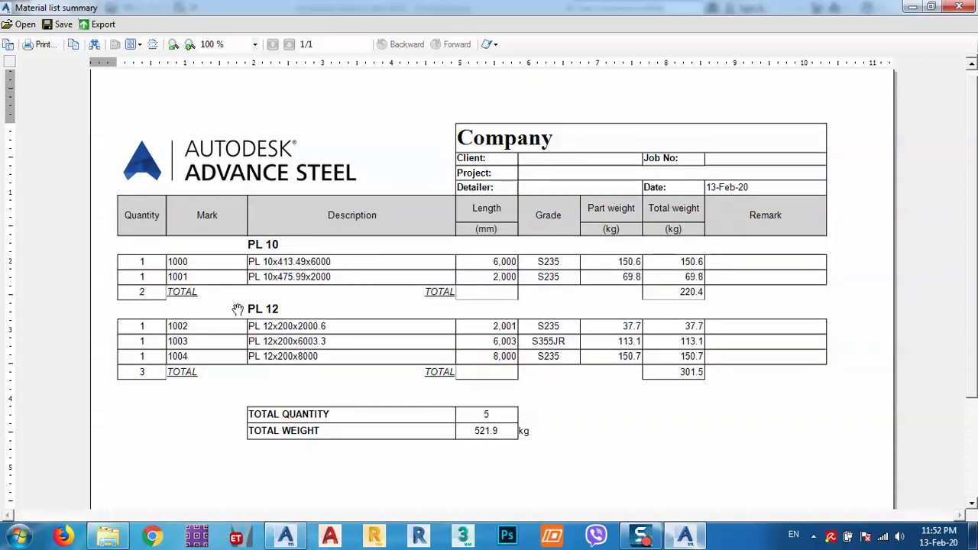
{"action": "scroll", "coordinate": [563, 324], "scroll_direction": "down", "scroll_amount": 2}
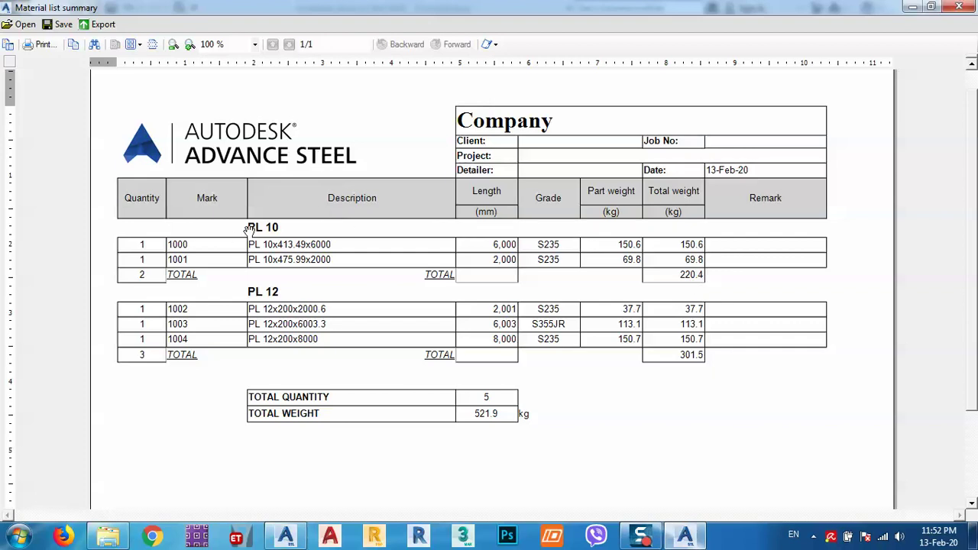
{"action": "scroll", "coordinate": [272, 247], "scroll_direction": "down", "scroll_amount": 1}
{"action": "left_click_drag", "start_coordinate": [519, 350], "coordinate": [403, 280]}
{"action": "scroll", "coordinate": [497, 183], "scroll_direction": "up", "scroll_amount": 3}
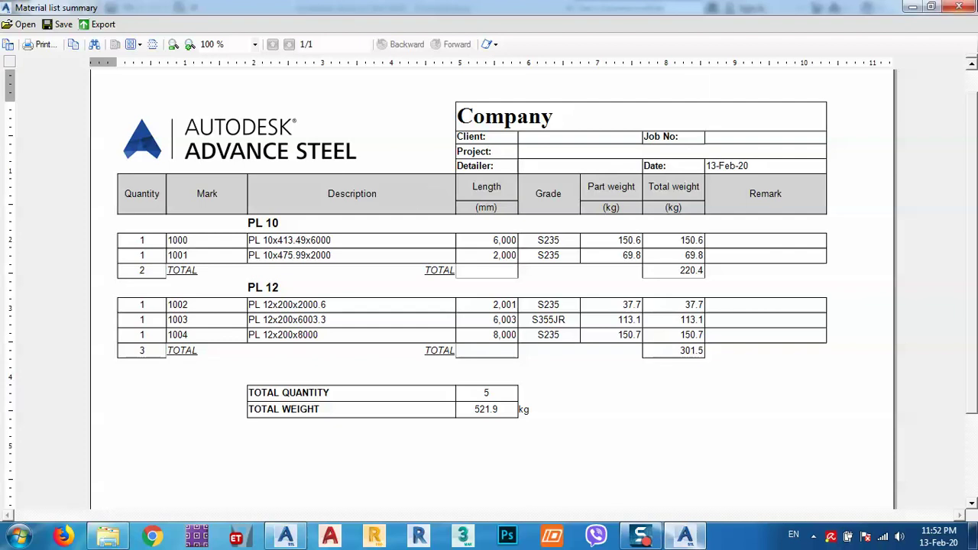
{"action": "left_click", "coordinate": [959, 7]}
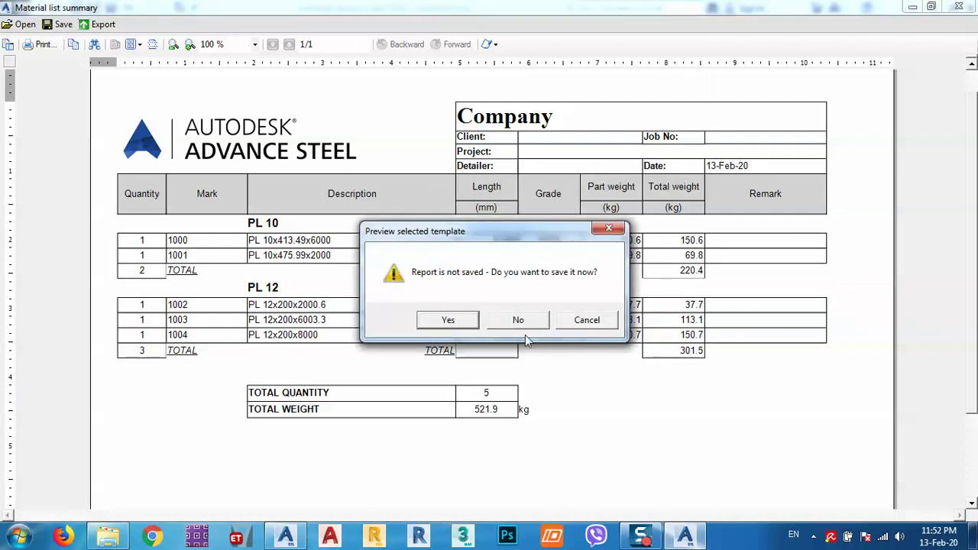
{"action": "left_click", "coordinate": [528, 320]}
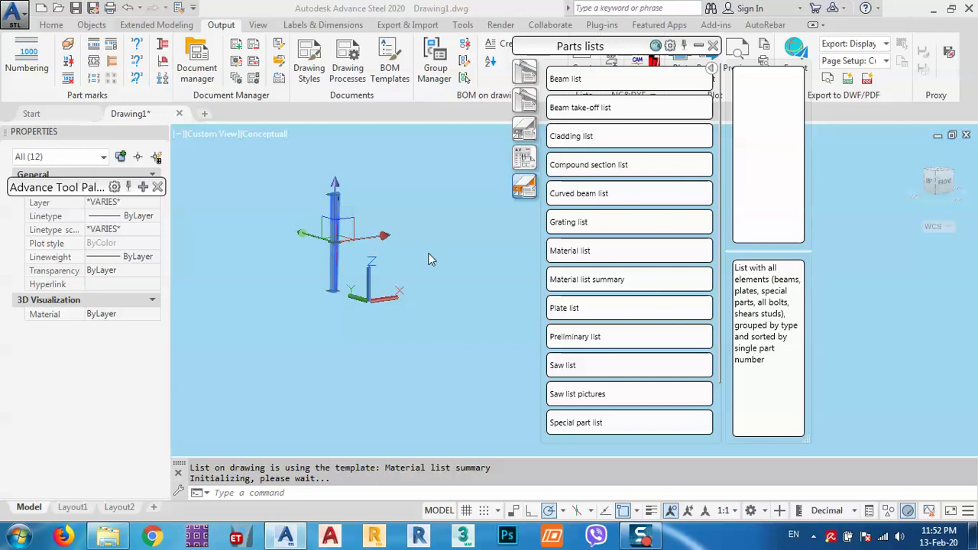
Step: Clear the selection of the column's parts
{"action": "mouse_move", "coordinate": [428, 277]}
{"action": "middle_mouse_down", "text": "shift"}
{"action": "mouse_move", "coordinate": [339, 295]}
{"action": "mouse_move", "coordinate": [415, 279]}
{"action": "middle_mouse_up", "text": "shift"}
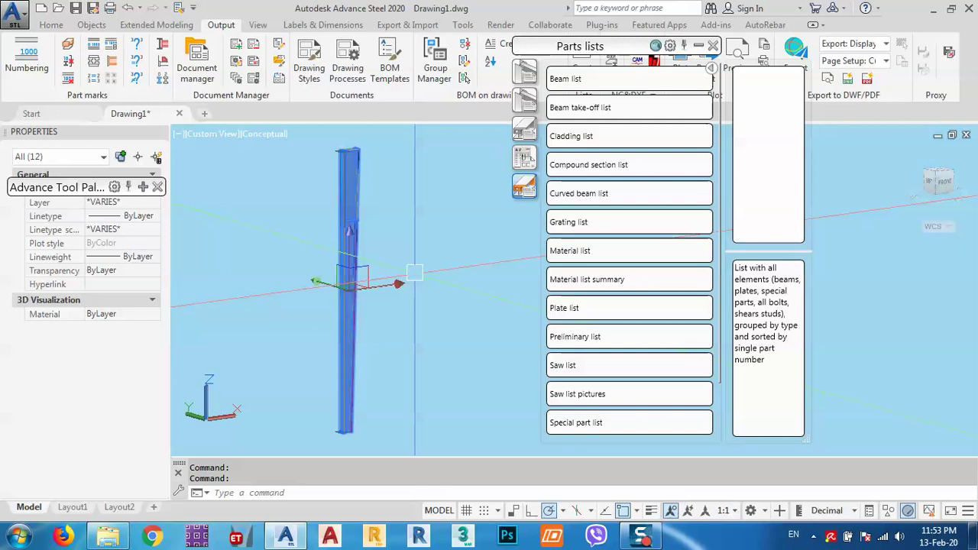
{"action": "key", "text": "Escape"}
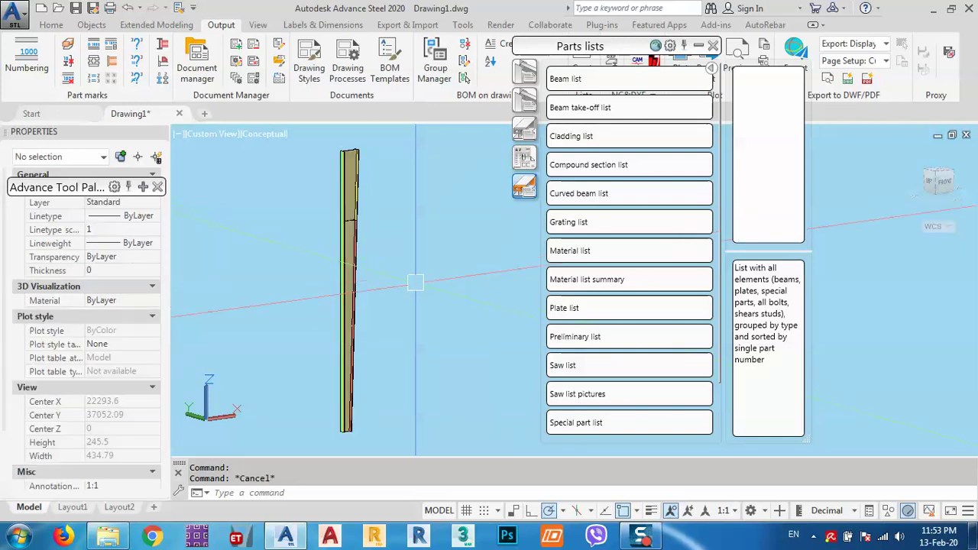
{"action": "middle_click_drag", "start_coordinate": [413, 302], "coordinate": [391, 310]}
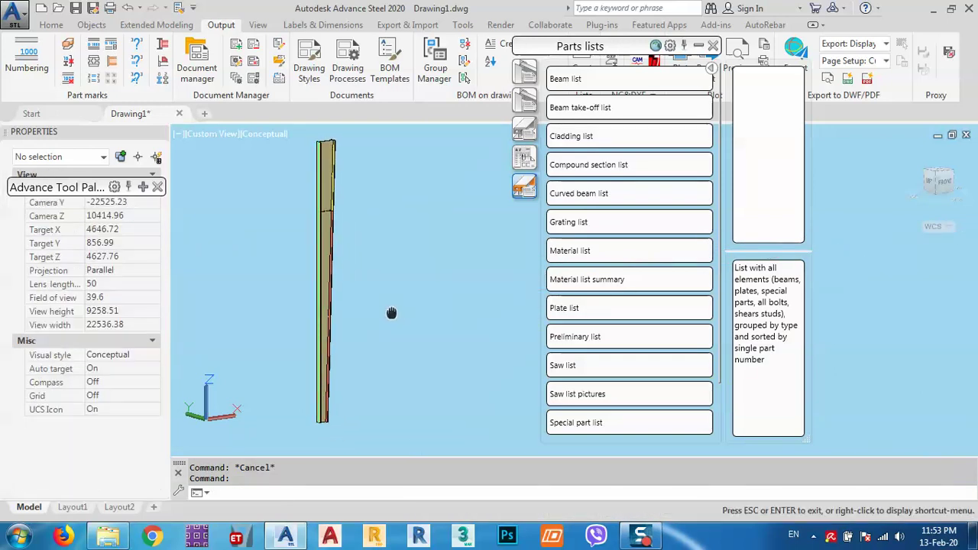